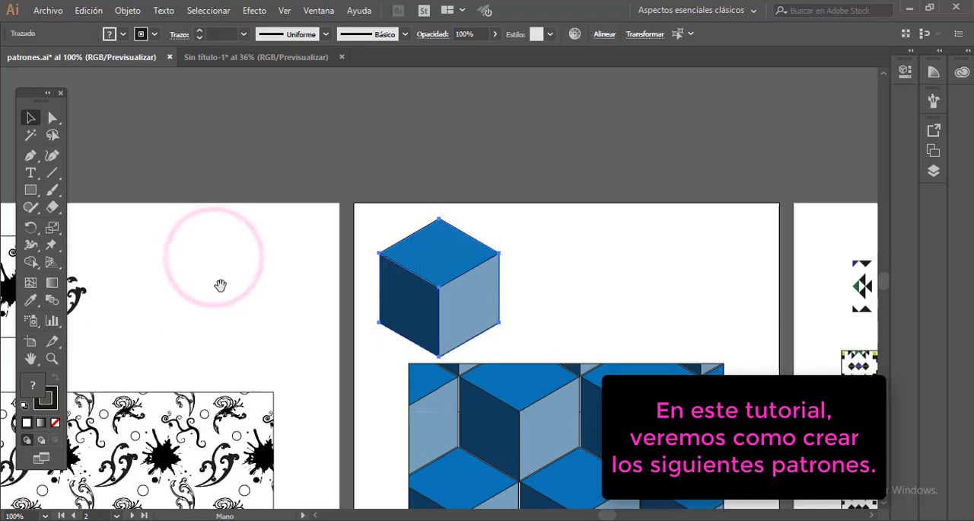
- Look over the three finished example patterns in patrones.ai, floral, cube and geometric, together with their base tiles
{"action": "left_click_drag", "start_coordinate": [161, 321], "coordinate": [257, 187]}
{"action": "left_click_drag", "start_coordinate": [297, 336], "coordinate": [312, 248]}
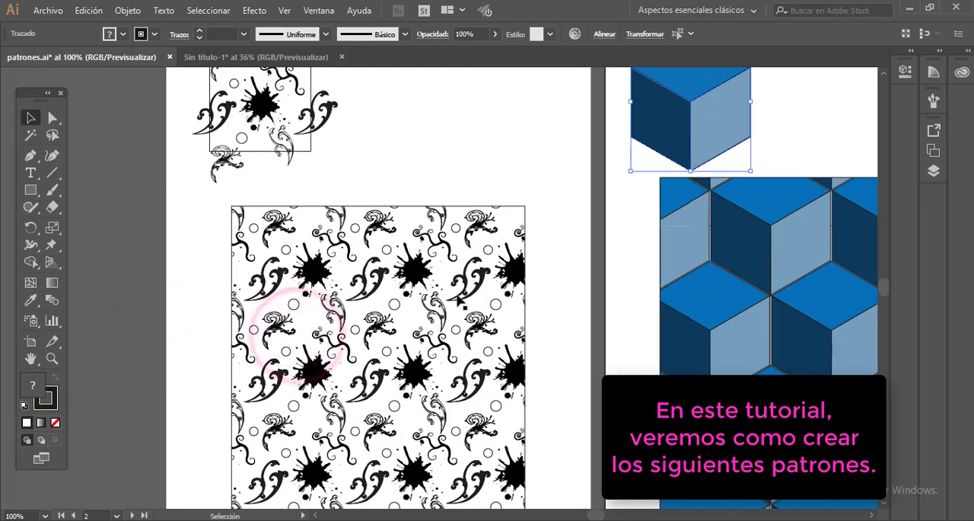
{"action": "key", "text": "space"}
{"action": "left_click_drag", "start_coordinate": [507, 259], "coordinate": [150, 331]}
{"action": "key", "text": "space"}
{"action": "left_click_drag", "start_coordinate": [438, 349], "coordinate": [400, 238]}
{"action": "left_click_drag", "start_coordinate": [590, 211], "coordinate": [342, 422]}
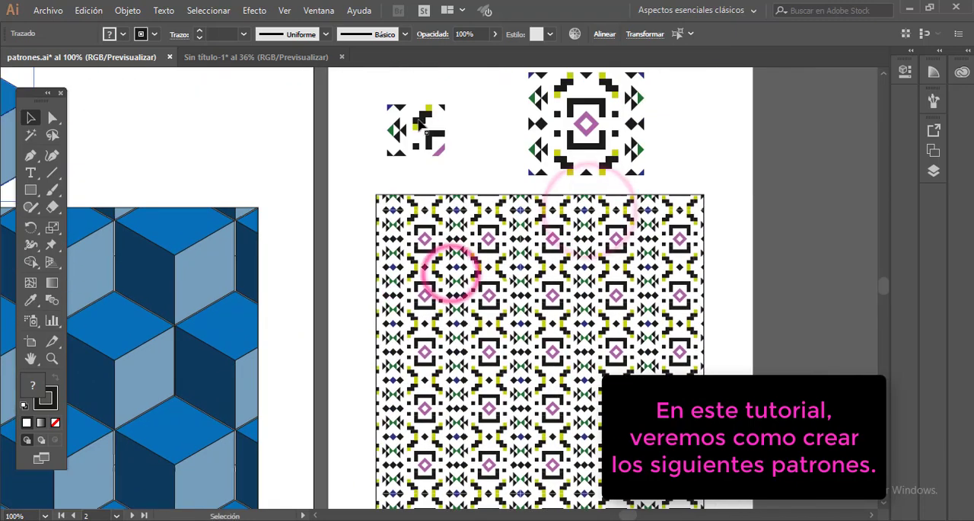
{"action": "left_click", "coordinate": [434, 123]}
{"action": "left_click", "coordinate": [416, 126]}
{"action": "left_click", "coordinate": [544, 122]}
{"action": "left_click", "coordinate": [614, 100]}
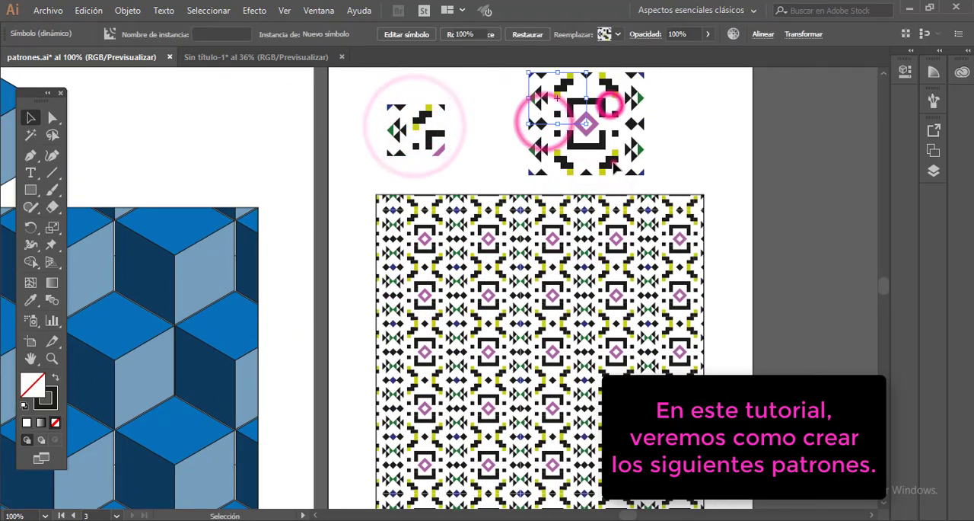
{"action": "left_click", "coordinate": [614, 159]}
{"action": "left_click", "coordinate": [568, 160]}
{"action": "key", "text": "space"}
{"action": "left_click_drag", "start_coordinate": [521, 277], "coordinate": [520, 193]}
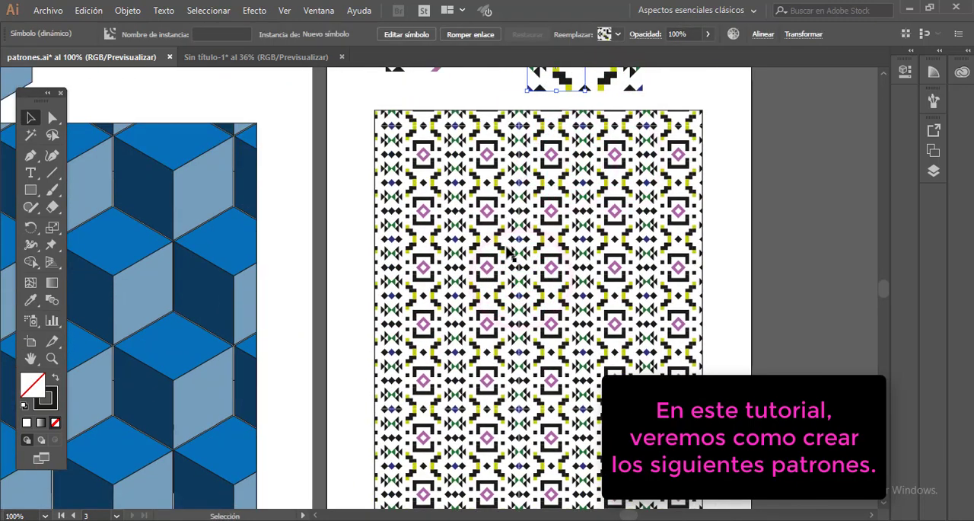
{"action": "key", "text": "space"}
{"action": "left_click_drag", "start_coordinate": [478, 241], "coordinate": [547, 238]}
{"action": "left_click_drag", "start_coordinate": [341, 207], "coordinate": [566, 300]}
{"action": "left_click_drag", "start_coordinate": [307, 222], "coordinate": [487, 274]}
{"action": "left_click_drag", "start_coordinate": [335, 207], "coordinate": [434, 185]}
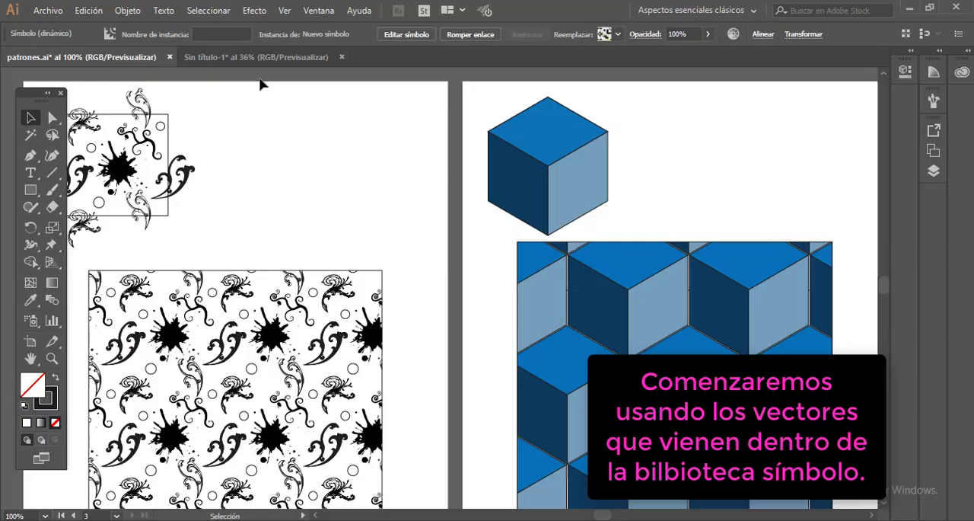
- Switch to the Sin título-1 document and show its symbols beside the blank first artboard
{"action": "left_click", "coordinate": [237, 59]}
{"action": "key", "text": "ctrl+plus"}
{"action": "key", "text": "ctrl+plus"}
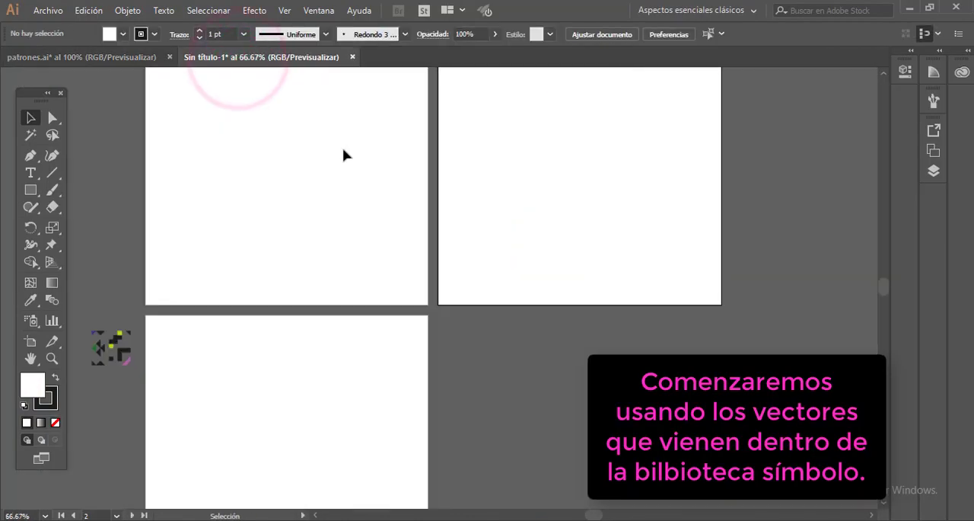
{"action": "key", "text": "space"}
{"action": "left_click_drag", "start_coordinate": [293, 159], "coordinate": [325, 253]}
{"action": "left_click_drag", "start_coordinate": [274, 146], "coordinate": [388, 262]}
{"action": "key", "text": "ctrl+plus"}
{"action": "key", "text": "space"}
{"action": "key", "text": "ctrl+space"}
{"action": "left_click", "coordinate": [388, 262], "text": "ctrl"}
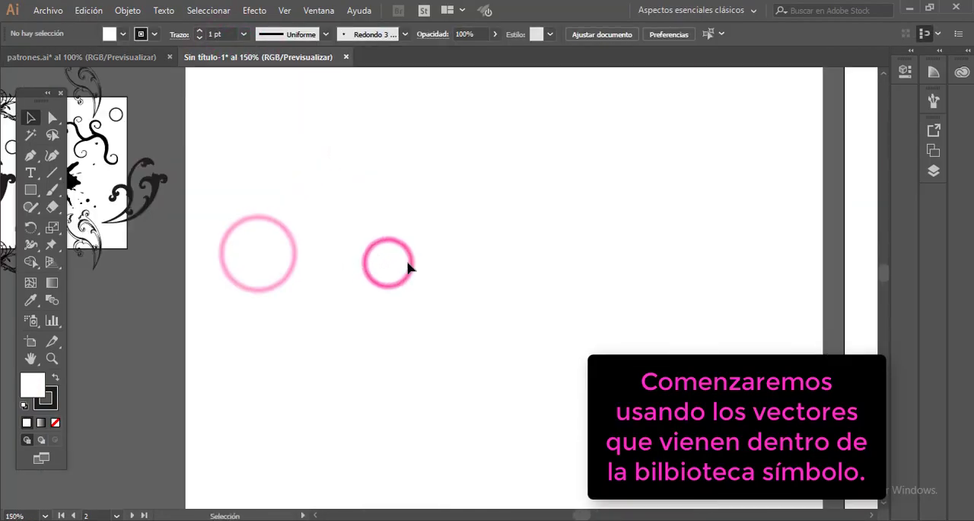
{"action": "key", "text": "space"}
{"action": "left_click_drag", "start_coordinate": [300, 211], "coordinate": [418, 252]}
{"action": "left_click", "coordinate": [335, 6]}
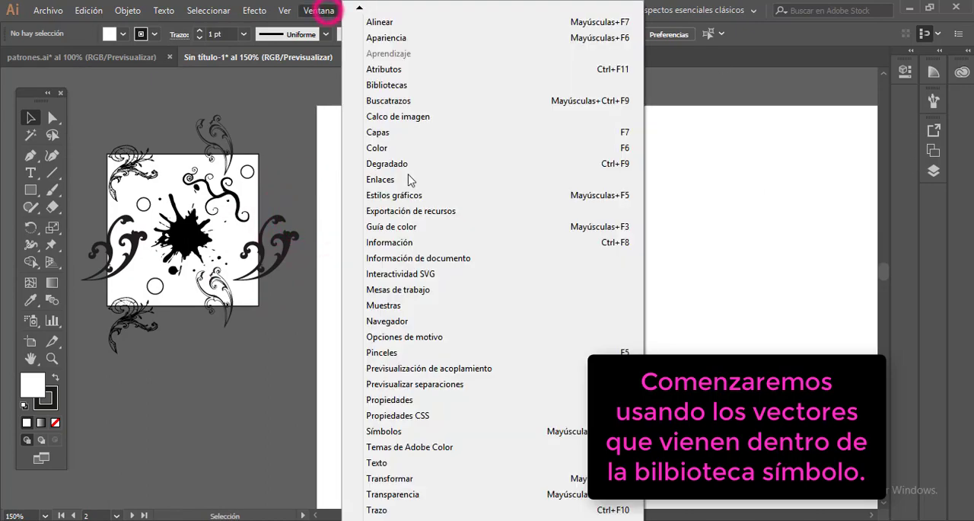
{"action": "scroll", "coordinate": [374, 413], "scroll_direction": "down", "scroll_amount": 5}
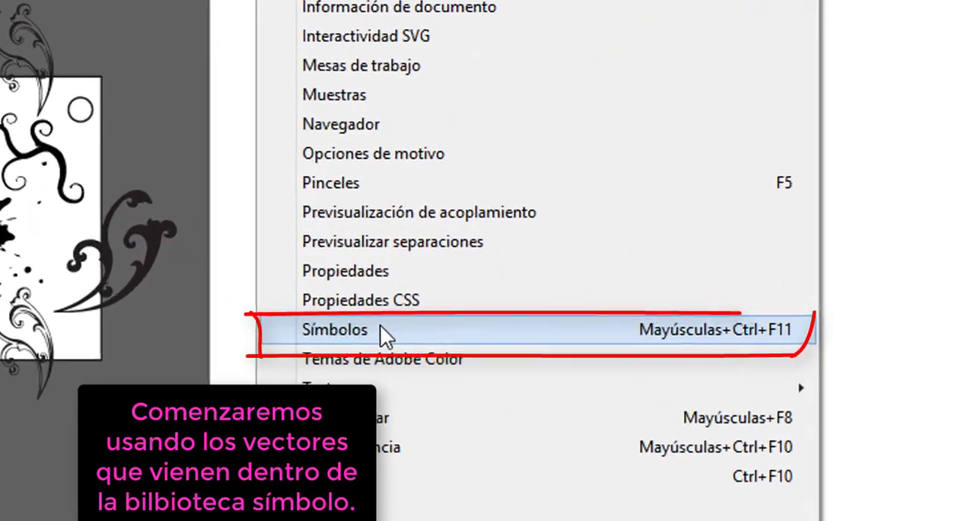
{"action": "left_click", "coordinate": [712, 328]}
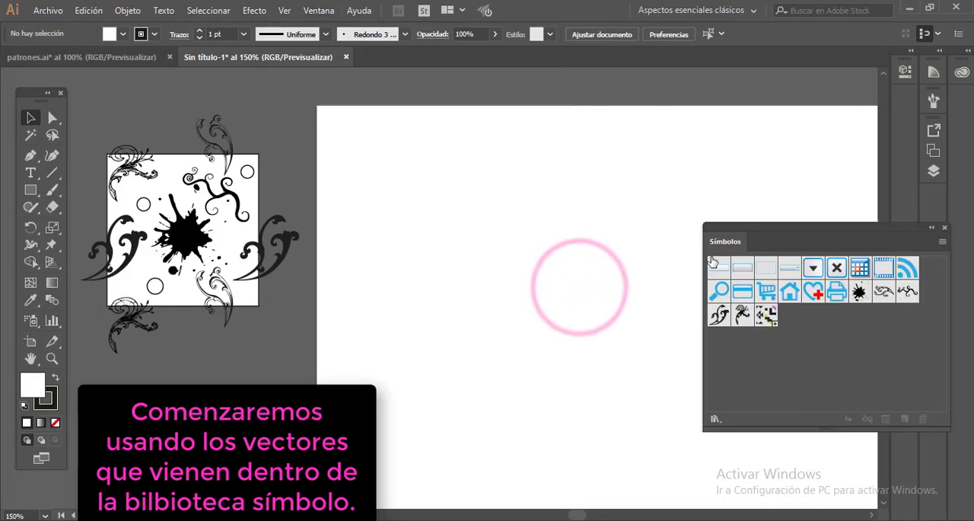
- Place the ink splatter symbol on the blank artboard and scale it down
{"action": "left_click_drag", "start_coordinate": [580, 216], "coordinate": [566, 243]}
{"action": "left_click_drag", "start_coordinate": [634, 327], "coordinate": [551, 253]}
{"action": "left_click_drag", "start_coordinate": [522, 196], "coordinate": [511, 231]}
{"action": "left_click", "coordinate": [574, 200]}
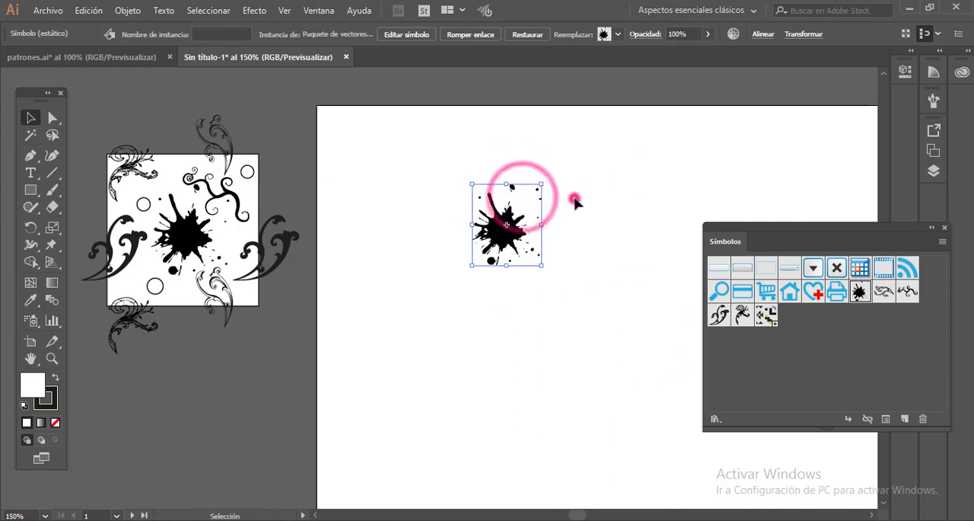
- Draw a 50 × 50 mm rectangle over the ink splatter's area on the artboard
{"action": "left_click", "coordinate": [30, 190]}
{"action": "left_click", "coordinate": [369, 165]}
{"action": "type", "text": "50"}
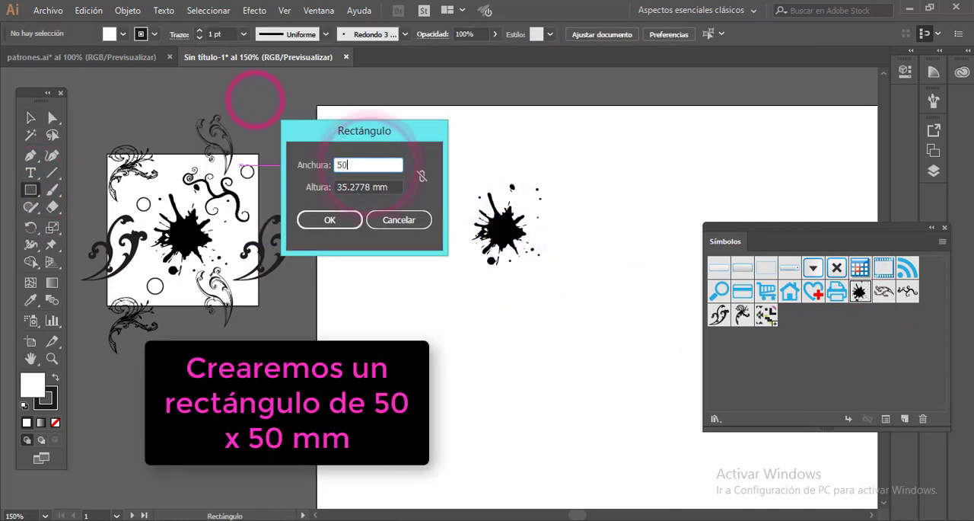
{"action": "type", "text": "50"}
{"action": "key", "text": "Return"}
- Send the square to the back and move the ink splatter to its middle
{"action": "left_click", "coordinate": [30, 117]}
{"action": "right_click", "coordinate": [457, 222]}
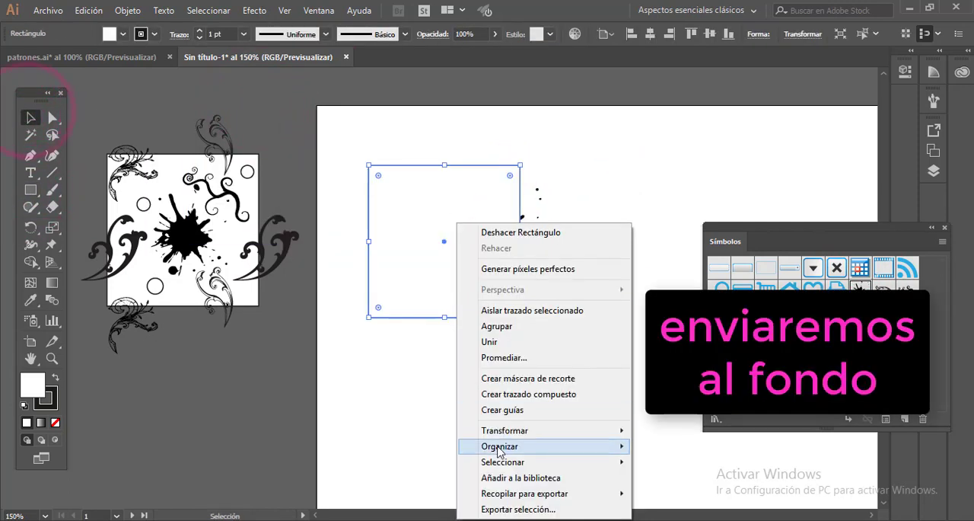
{"action": "mouse_move", "coordinate": [502, 446]}
{"action": "left_click", "coordinate": [752, 494]}
{"action": "left_click_drag", "start_coordinate": [507, 230], "coordinate": [449, 247]}
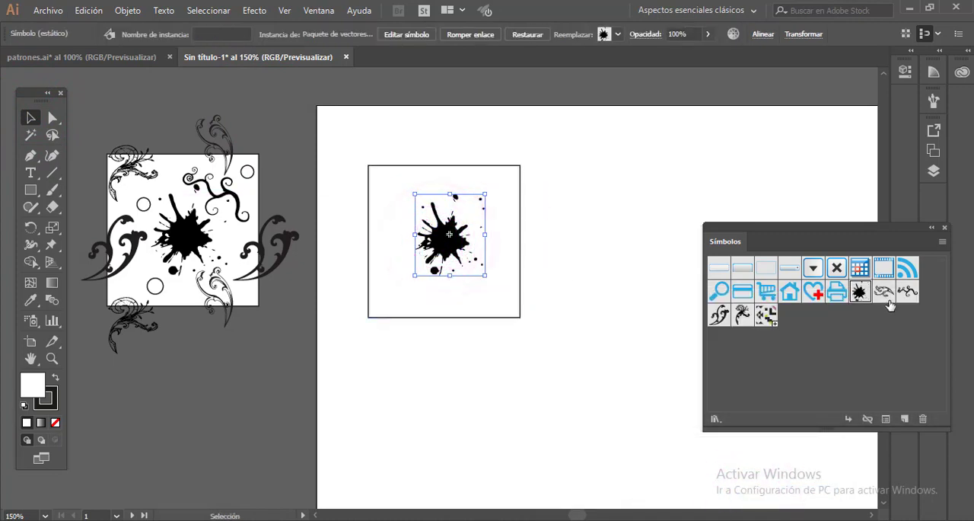
- Place the engraved floral symbol, scaled down, at the square's upper-left corner so part of it extends above the top edge
{"action": "left_click_drag", "start_coordinate": [701, 302], "coordinate": [396, 202]}
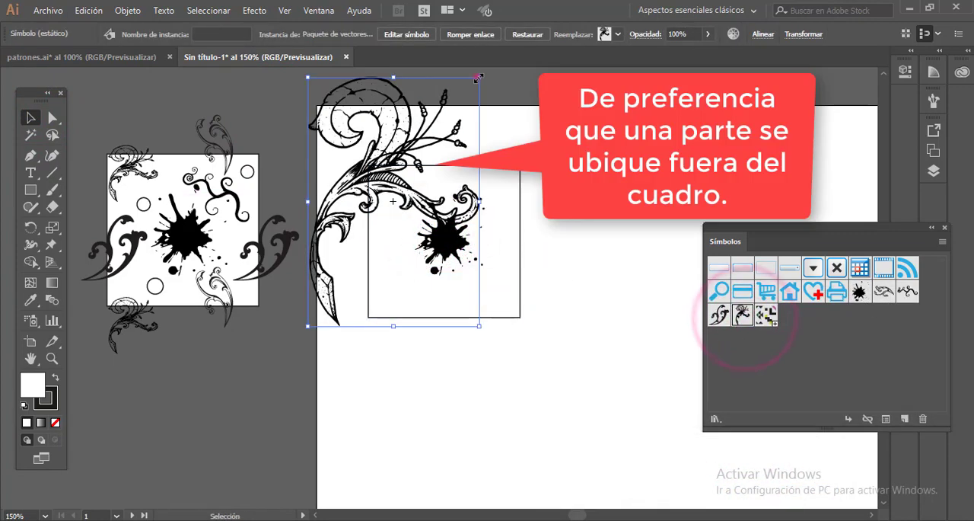
{"action": "left_click_drag", "start_coordinate": [479, 77], "coordinate": [402, 190]}
{"action": "left_click_drag", "start_coordinate": [356, 221], "coordinate": [391, 175]}
{"action": "left_click_drag", "start_coordinate": [435, 138], "coordinate": [397, 165]}
{"action": "left_click_drag", "start_coordinate": [431, 144], "coordinate": [403, 169]}
{"action": "left_click_drag", "start_coordinate": [435, 138], "coordinate": [428, 149]}
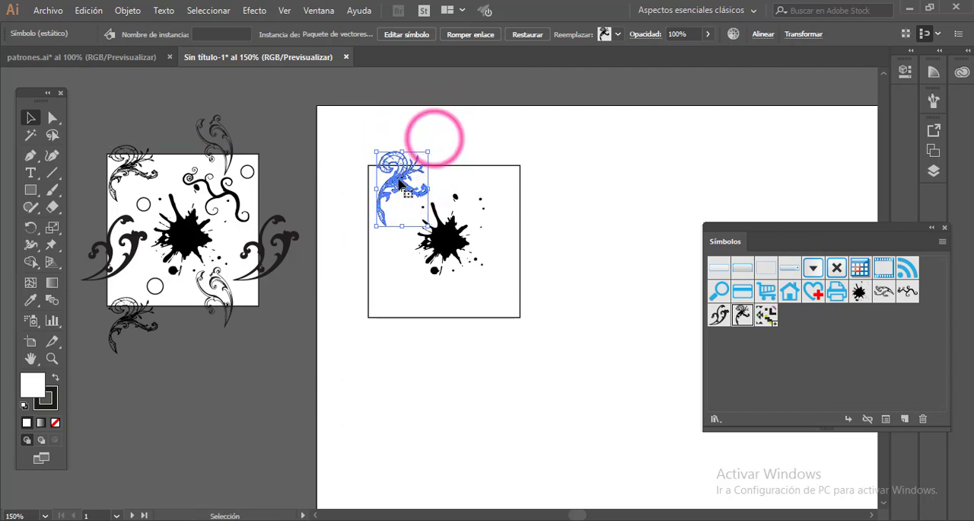
{"action": "left_click_drag", "start_coordinate": [399, 179], "coordinate": [393, 177]}
{"action": "left_click", "coordinate": [551, 230]}
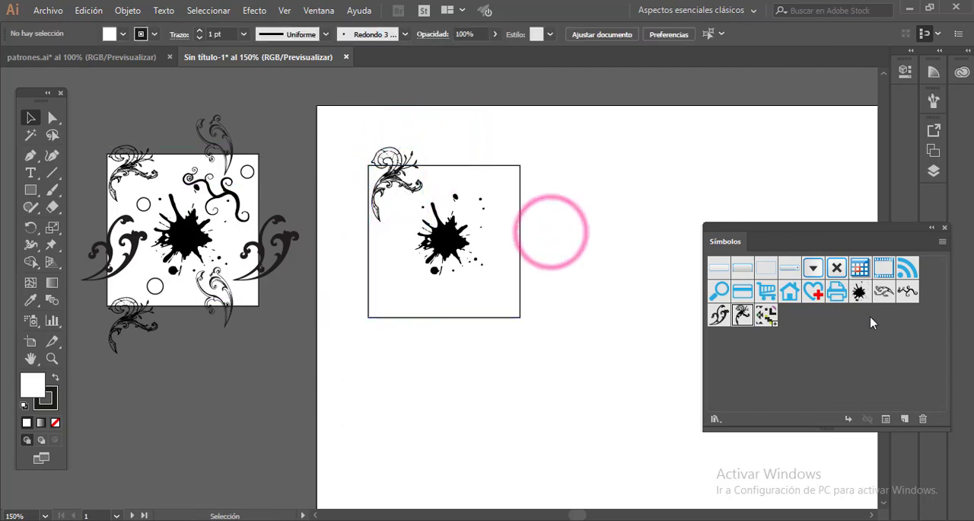
- Place the curly vine symbol, scaled down and rotated, inside the square's upper-right area, and nudge the ink splatter down slightly
{"action": "left_click_drag", "start_coordinate": [627, 205], "coordinate": [627, 205]}
{"action": "left_click_drag", "start_coordinate": [465, 117], "coordinate": [630, 205]}
{"action": "left_click_drag", "start_coordinate": [667, 236], "coordinate": [459, 183]}
{"action": "left_click_drag", "start_coordinate": [579, 150], "coordinate": [519, 183]}
{"action": "left_click_drag", "start_coordinate": [417, 179], "coordinate": [432, 163]}
{"action": "left_click_drag", "start_coordinate": [460, 204], "coordinate": [462, 196]}
{"action": "left_click_drag", "start_coordinate": [508, 246], "coordinate": [492, 227]}
{"action": "left_click_drag", "start_coordinate": [479, 196], "coordinate": [488, 197]}
{"action": "left_click_drag", "start_coordinate": [449, 235], "coordinate": [450, 243]}
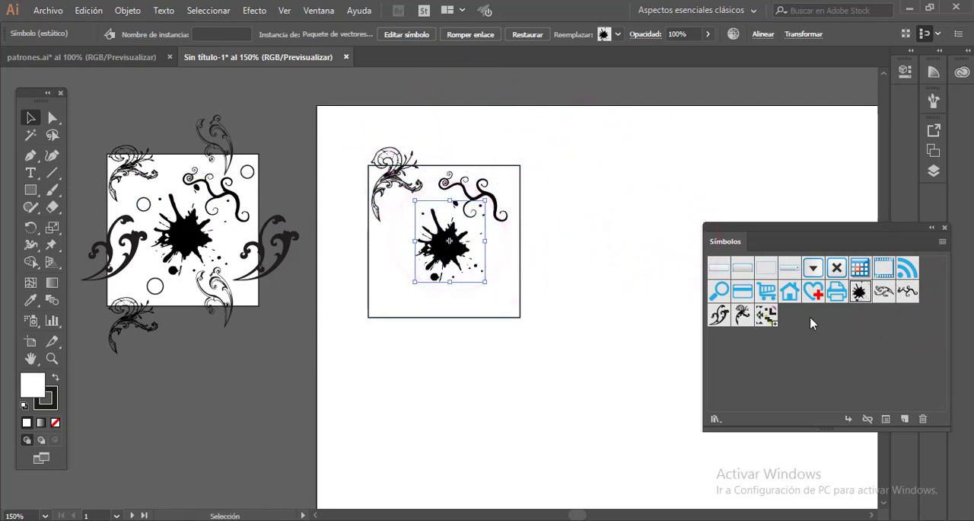
- Place the solid black scroll symbol, scaled down, across the lower part of the square's left edge
{"action": "left_click_drag", "start_coordinate": [508, 329], "coordinate": [509, 335]}
{"action": "left_click_drag", "start_coordinate": [604, 220], "coordinate": [499, 323]}
{"action": "left_click_drag", "start_coordinate": [479, 358], "coordinate": [402, 274]}
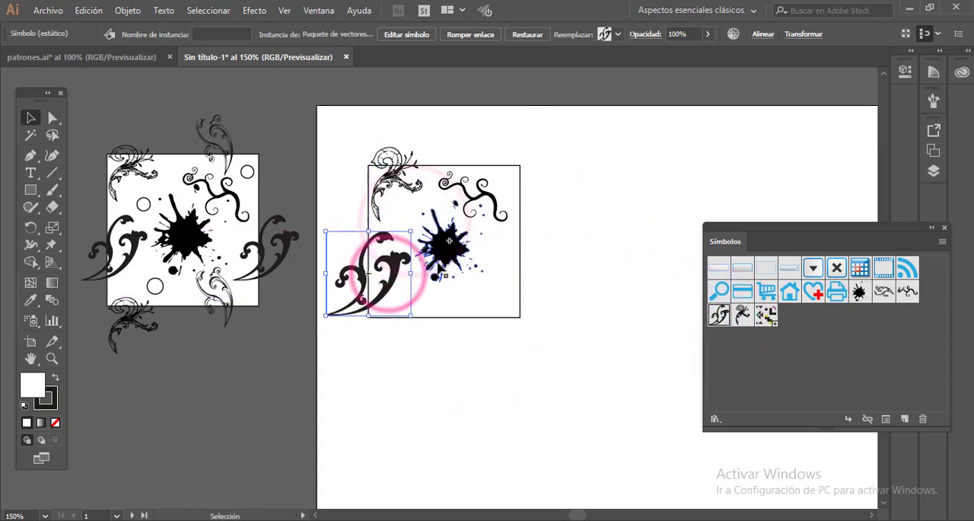
- Place the outlined scroll symbol, rotated and scaled down, across the square's bottom edge near the lower-right corner
{"action": "left_click_drag", "start_coordinate": [581, 315], "coordinate": [481, 339]}
{"action": "left_click_drag", "start_coordinate": [316, 243], "coordinate": [422, 304]}
{"action": "left_click_drag", "start_coordinate": [638, 299], "coordinate": [527, 360]}
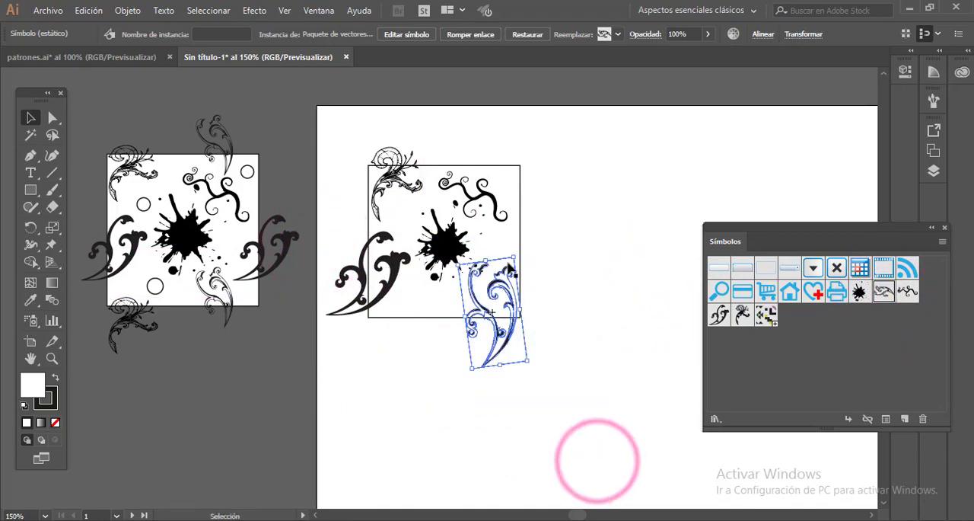
{"action": "left_click_drag", "start_coordinate": [513, 254], "coordinate": [494, 283]}
{"action": "mouse_move", "coordinate": [499, 322]}
{"action": "left_mouse_down"}
{"action": "mouse_move", "coordinate": [490, 301]}
{"action": "mouse_move", "coordinate": [505, 304]}
{"action": "left_mouse_up"}
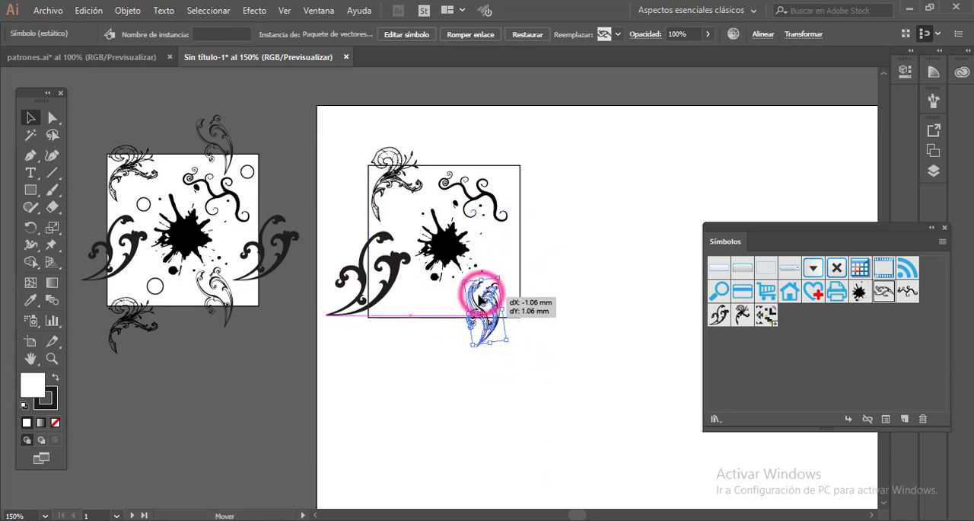
- Draw a small circle inside the square below the floral ornament, and collapse the symbol list
{"action": "left_click_drag", "start_coordinate": [31, 190], "coordinate": [111, 223]}
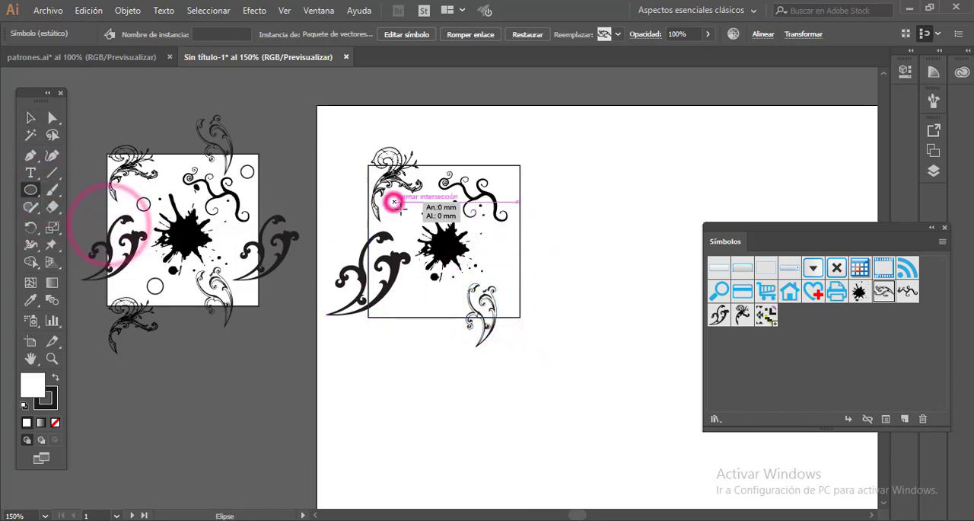
{"action": "mouse_move", "coordinate": [395, 202]}
{"action": "left_mouse_down"}
{"action": "mouse_move", "coordinate": [408, 216]}
{"action": "mouse_move", "coordinate": [466, 222]}
{"action": "left_mouse_up"}
{"action": "key", "text": "ctrl+plus"}
{"action": "key", "text": "ctrl+plus"}
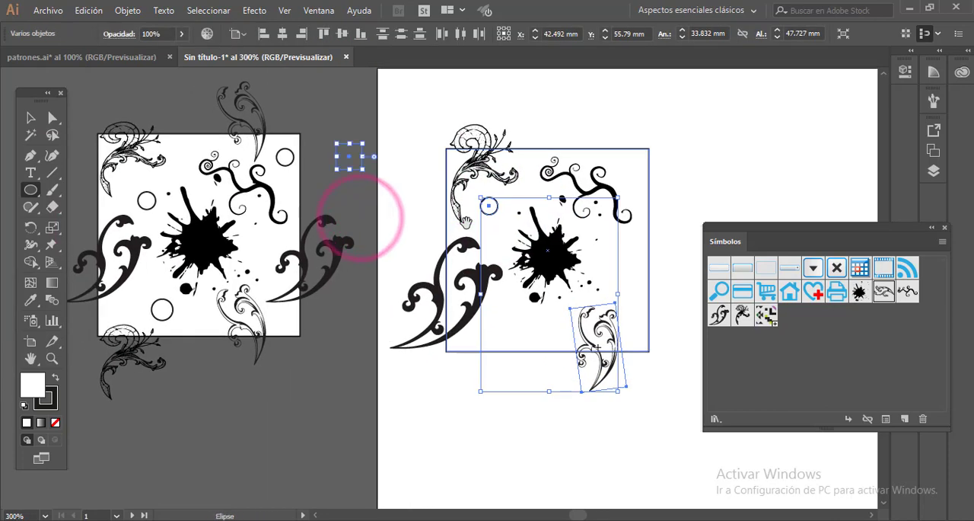
{"action": "left_click_drag", "start_coordinate": [365, 172], "coordinate": [468, 213]}
{"action": "left_click_drag", "start_coordinate": [428, 188], "coordinate": [532, 177]}
{"action": "left_click", "coordinate": [932, 227]}
{"action": "left_click_drag", "start_coordinate": [391, 194], "coordinate": [486, 204]}
{"action": "key", "text": "v"}
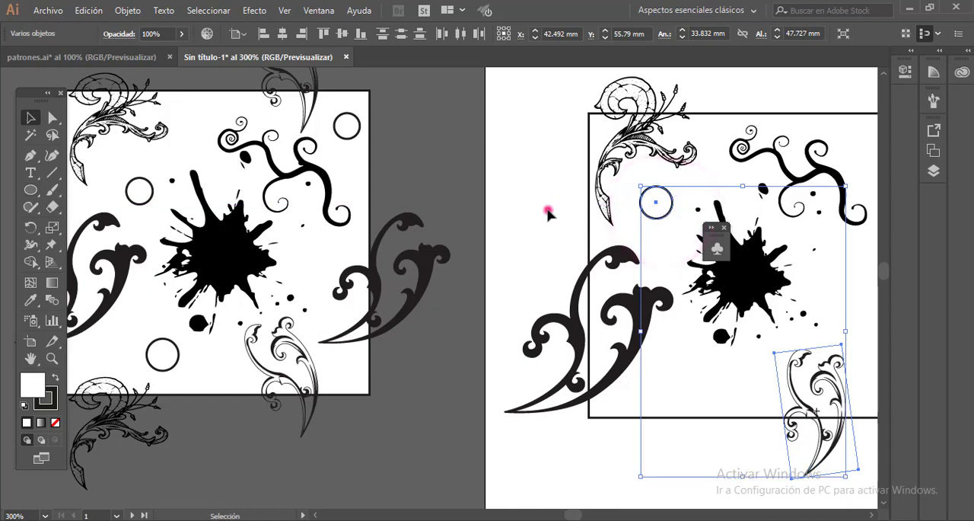
- Duplicate the small circle to the square's lower-left area and to its upper-right corner
{"action": "left_click", "coordinate": [550, 211]}
{"action": "left_click", "coordinate": [654, 201]}
{"action": "left_click_drag", "start_coordinate": [657, 201], "coordinate": [677, 370]}
{"action": "left_click_drag", "start_coordinate": [676, 370], "coordinate": [865, 147]}
{"action": "left_click_drag", "start_coordinate": [846, 177], "coordinate": [762, 205]}
{"action": "left_click_drag", "start_coordinate": [779, 172], "coordinate": [787, 186]}
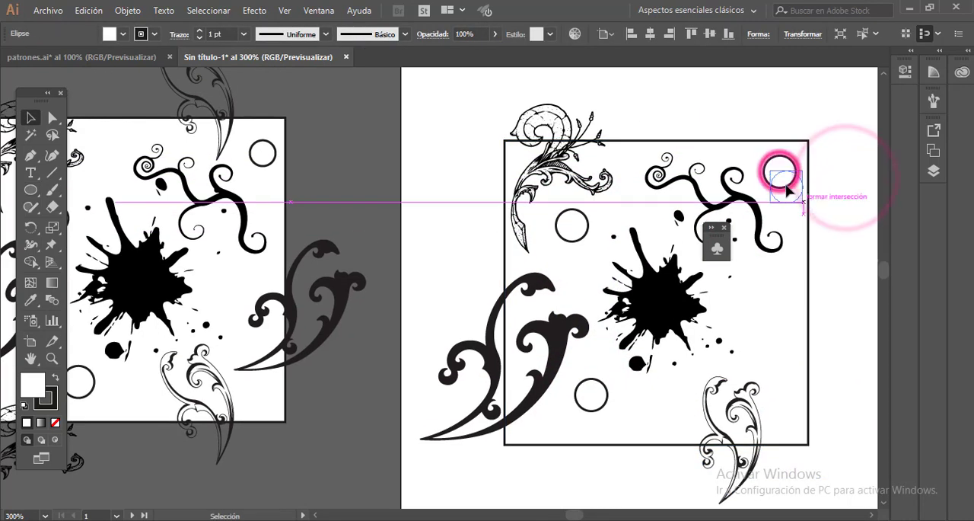
{"action": "left_click", "coordinate": [836, 220]}
- Use Move to copy the upper-left floral ornament with a horizontal offset of 0 mm and a vertical offset of 50 mm
{"action": "left_click", "coordinate": [549, 165]}
{"action": "left_click_drag", "start_coordinate": [733, 216], "coordinate": [506, 206]}
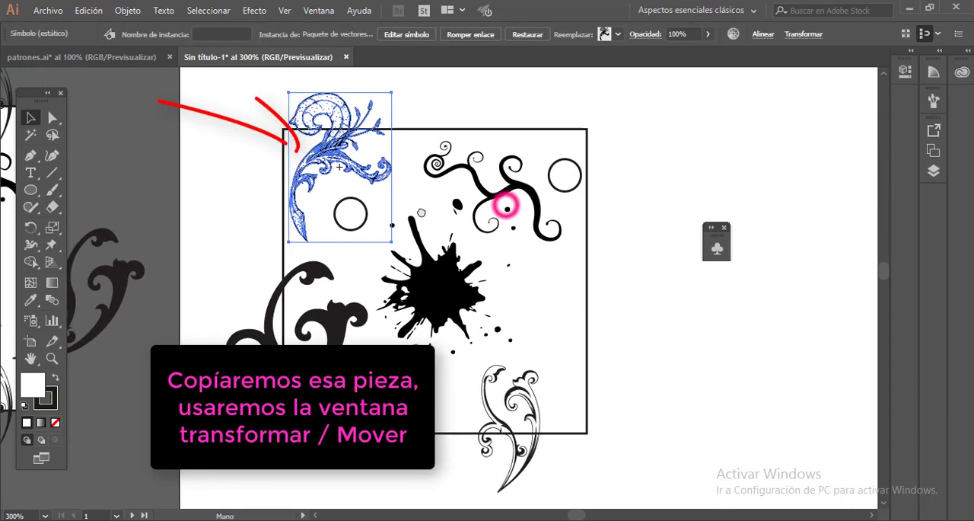
{"action": "left_click", "coordinate": [341, 109]}
{"action": "left_click", "coordinate": [127, 11]}
{"action": "left_click", "coordinate": [433, 96]}
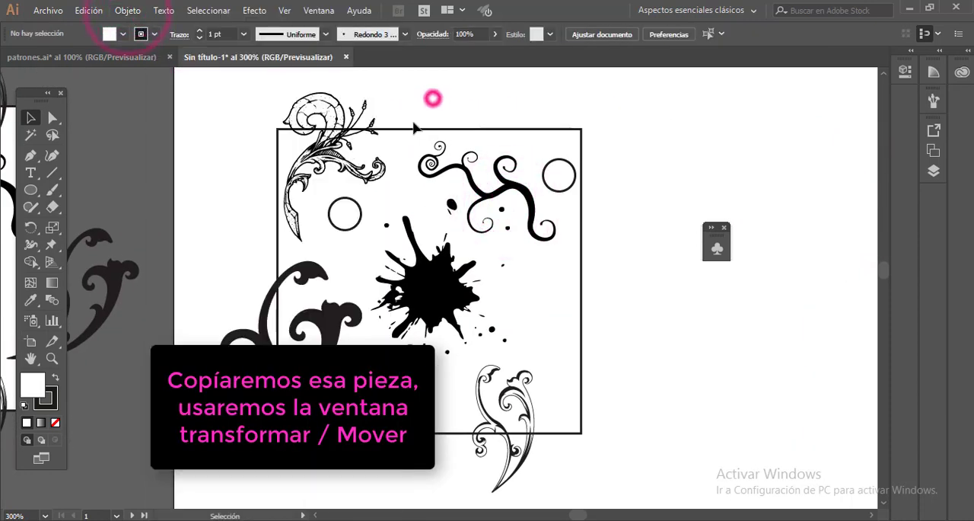
{"action": "left_click", "coordinate": [346, 142]}
{"action": "left_click", "coordinate": [127, 11]}
{"action": "mouse_move", "coordinate": [199, 10]}
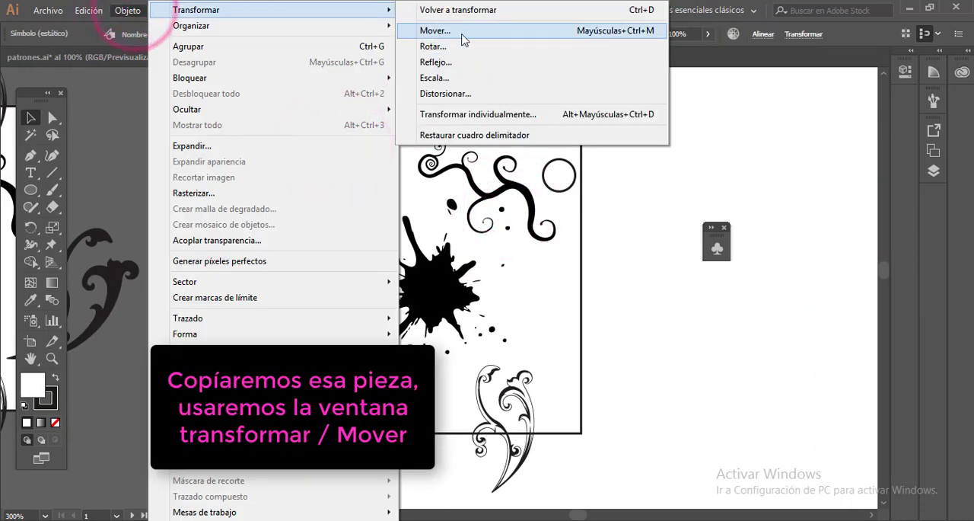
{"action": "left_click", "coordinate": [626, 34]}
{"action": "left_click_drag", "start_coordinate": [537, 127], "coordinate": [612, 118]}
{"action": "type", "text": "0"}
{"action": "left_click_drag", "start_coordinate": [567, 188], "coordinate": [469, 188]}
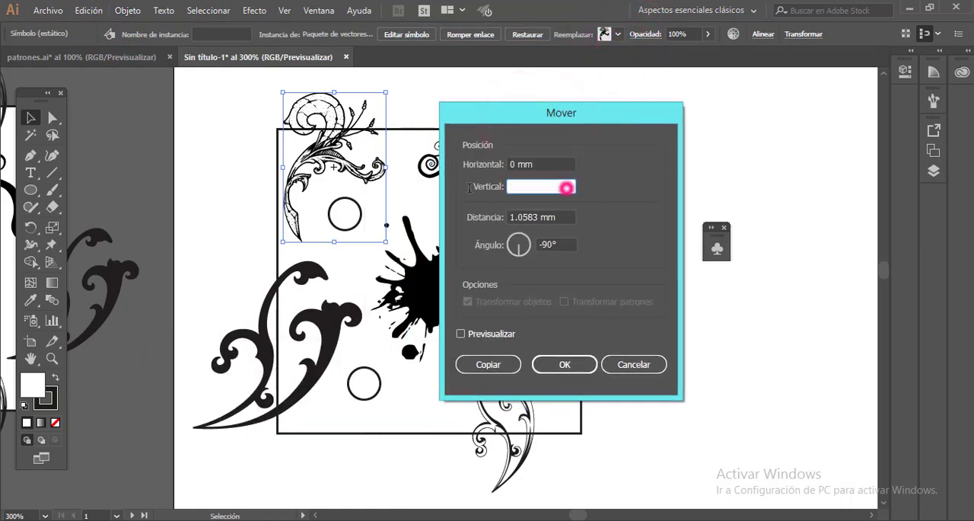
{"action": "type", "text": "0"}
{"action": "key", "text": "Tab"}
{"action": "left_click", "coordinate": [460, 334]}
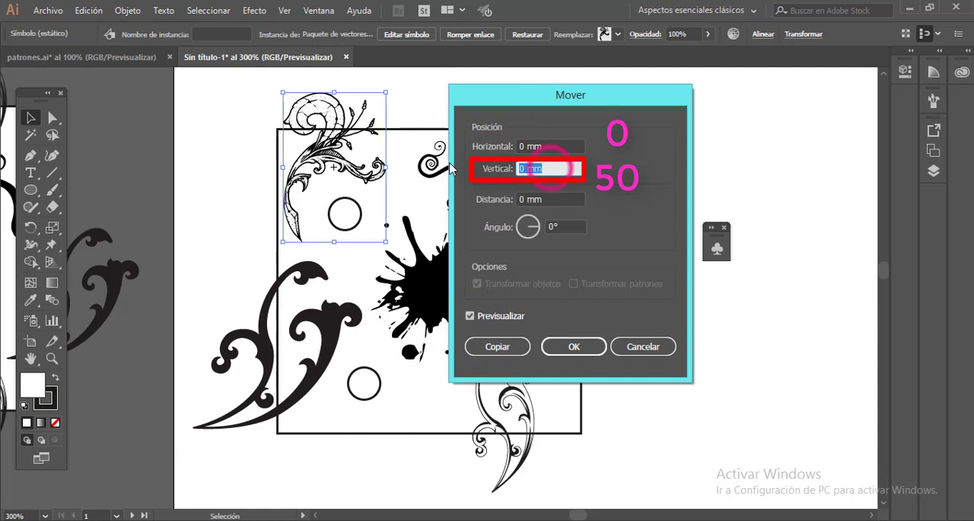
{"action": "key", "text": "Tab"}
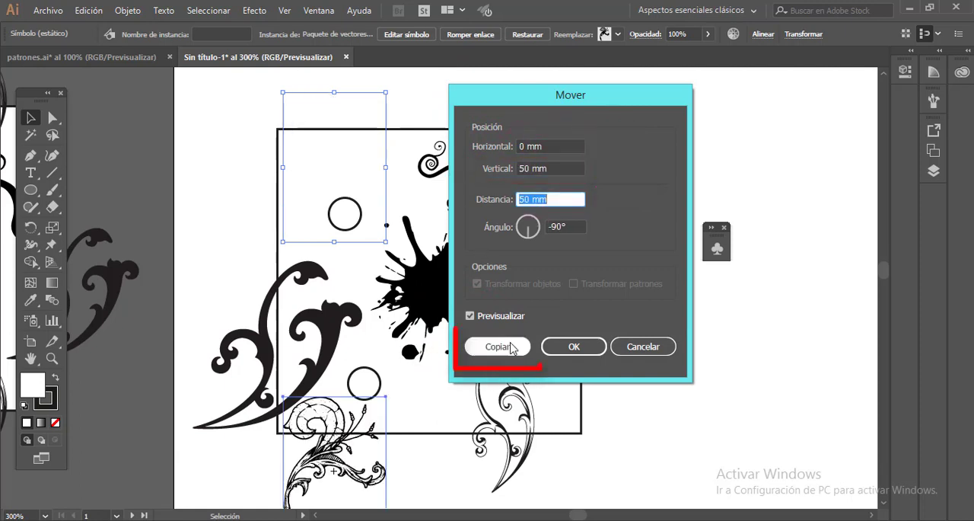
{"action": "left_click", "coordinate": [487, 350]}
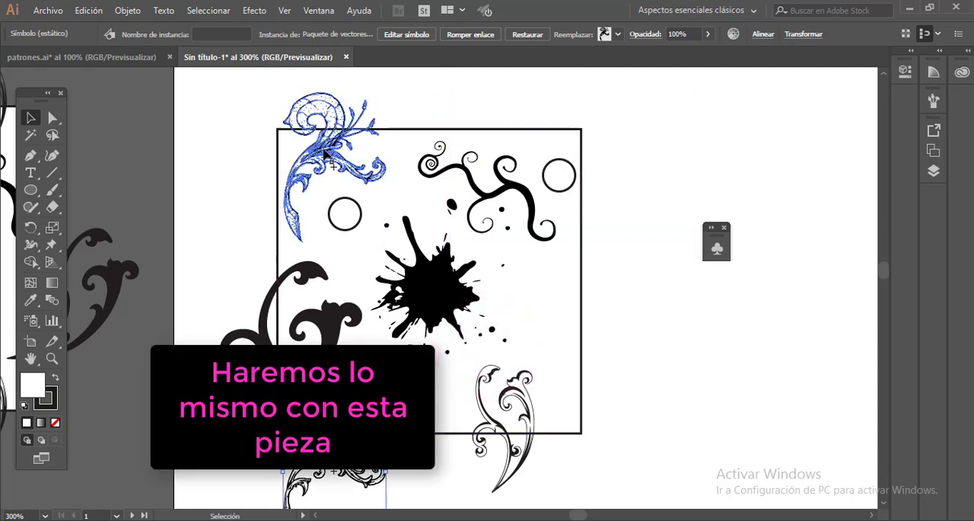
- Scale the solid black scroll ornament down slightly, keeping it across the square's left edge
{"action": "scroll", "coordinate": [526, 281], "scroll_direction": "down", "scroll_amount": 1}
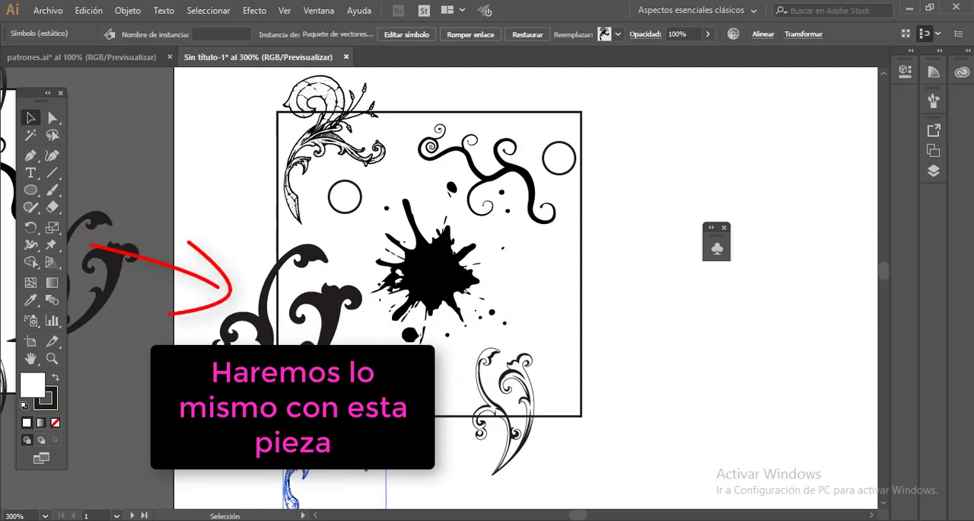
{"action": "left_click", "coordinate": [328, 321]}
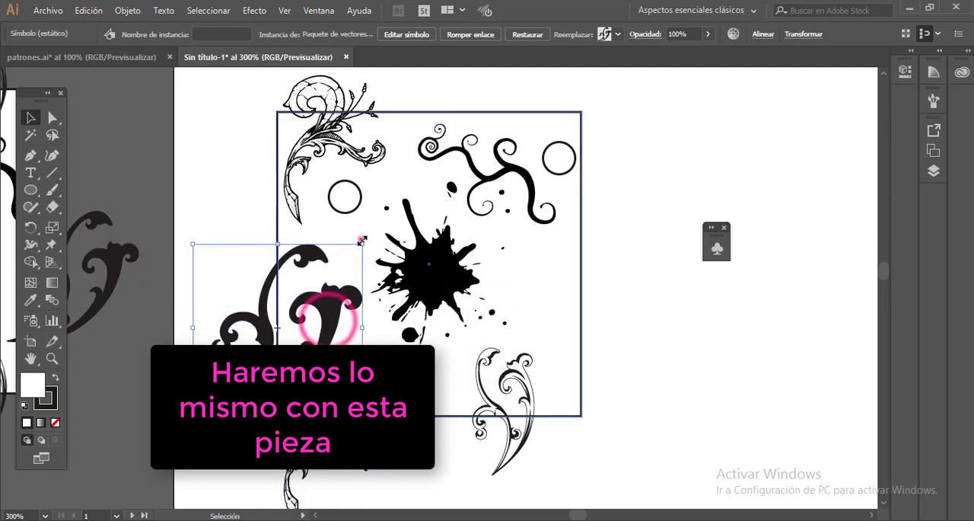
{"action": "left_click_drag", "start_coordinate": [362, 240], "coordinate": [302, 255]}
{"action": "key", "text": "ctrl+z"}
{"action": "left_click", "coordinate": [647, 282]}
{"action": "left_click", "coordinate": [303, 258]}
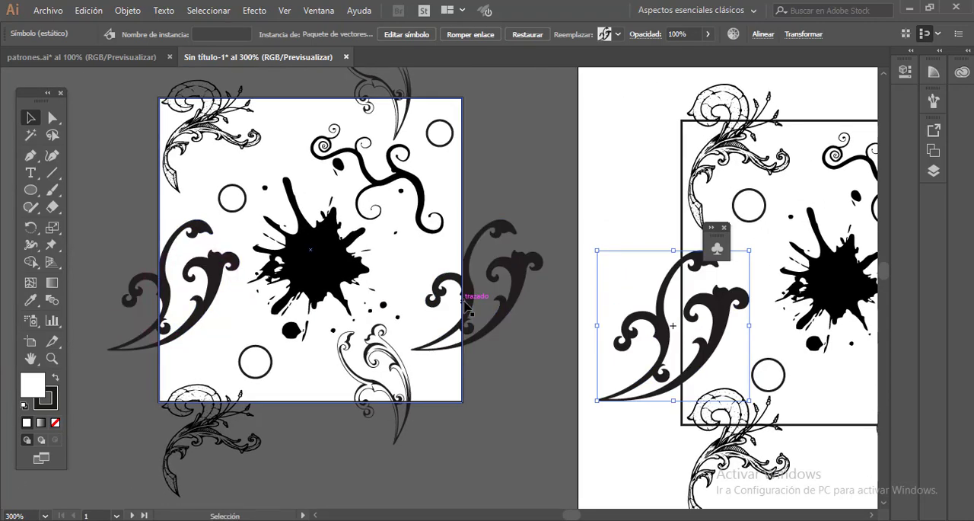
- Use Move to copy the solid black scroll ornament with a horizontal offset of 50 mm and a vertical offset of 0 mm
{"action": "left_click", "coordinate": [773, 326]}
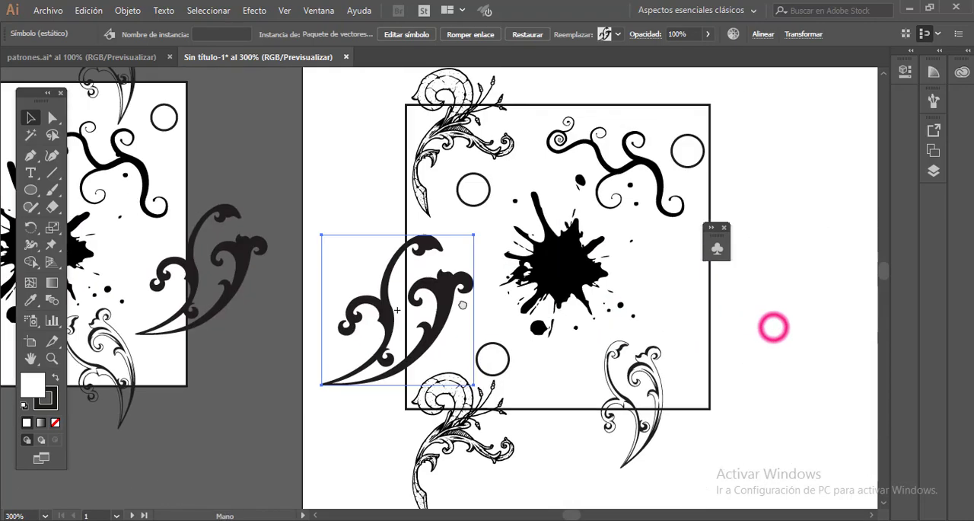
{"action": "left_click", "coordinate": [127, 10]}
{"action": "mouse_move", "coordinate": [196, 10]}
{"action": "left_click", "coordinate": [424, 33]}
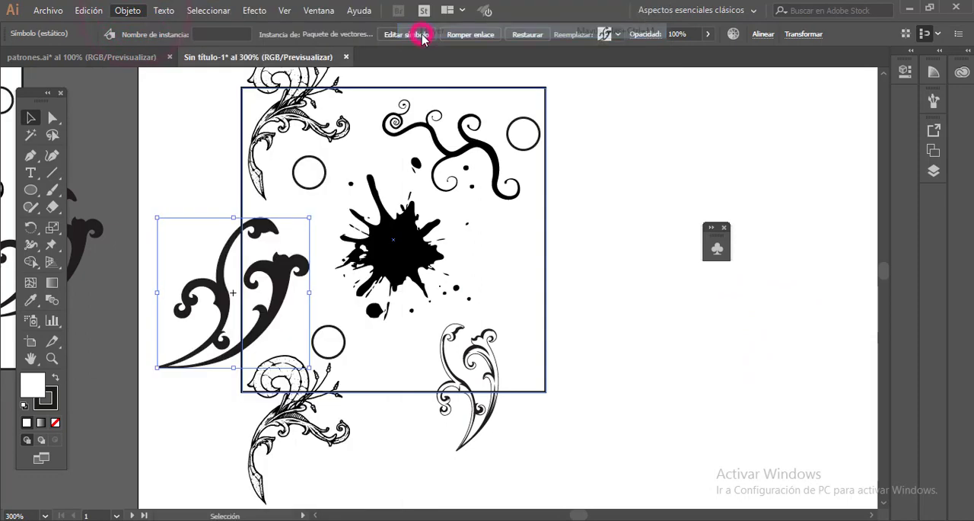
{"action": "key", "text": "Tab"}
{"action": "type", "text": "0"}
{"action": "key", "text": "Tab"}
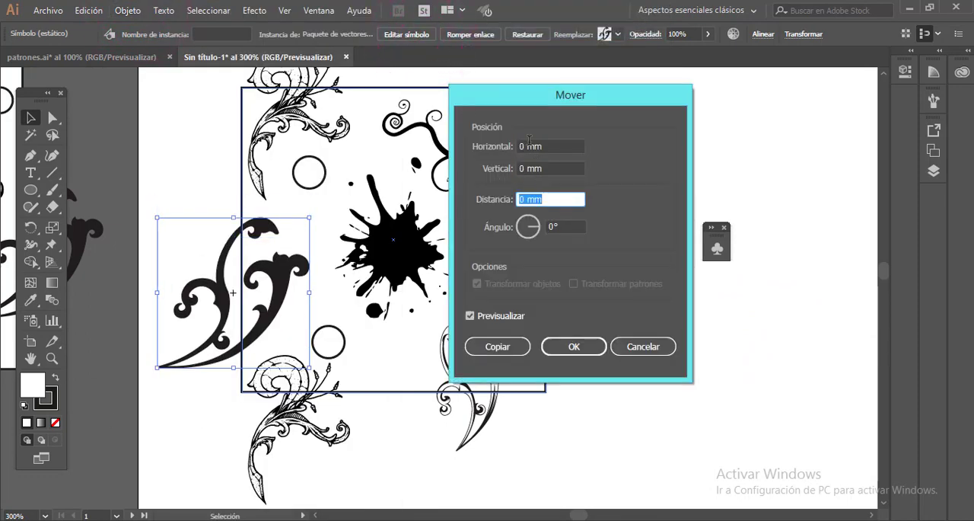
{"action": "left_click_drag", "start_coordinate": [537, 94], "coordinate": [663, 125]}
{"action": "left_click", "coordinate": [671, 177]}
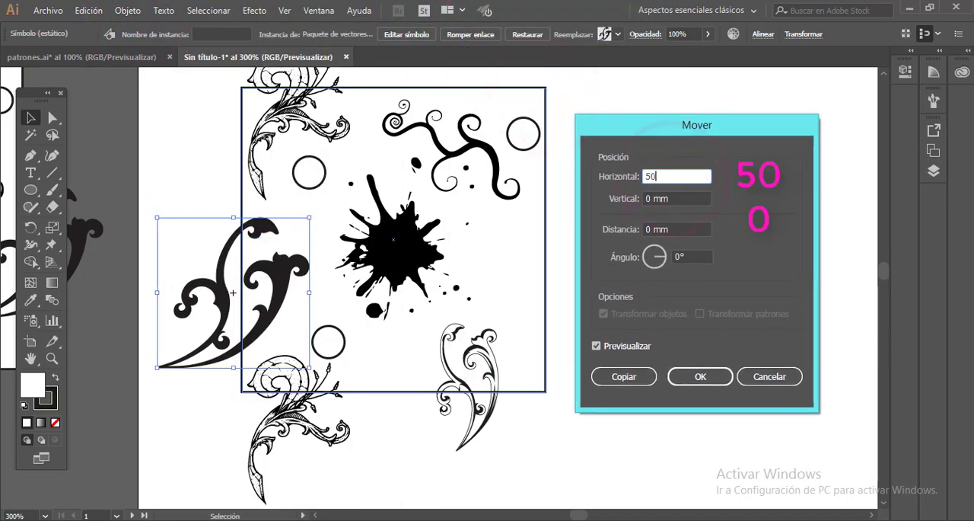
{"action": "key", "text": "Tab"}
{"action": "left_click", "coordinate": [615, 377]}
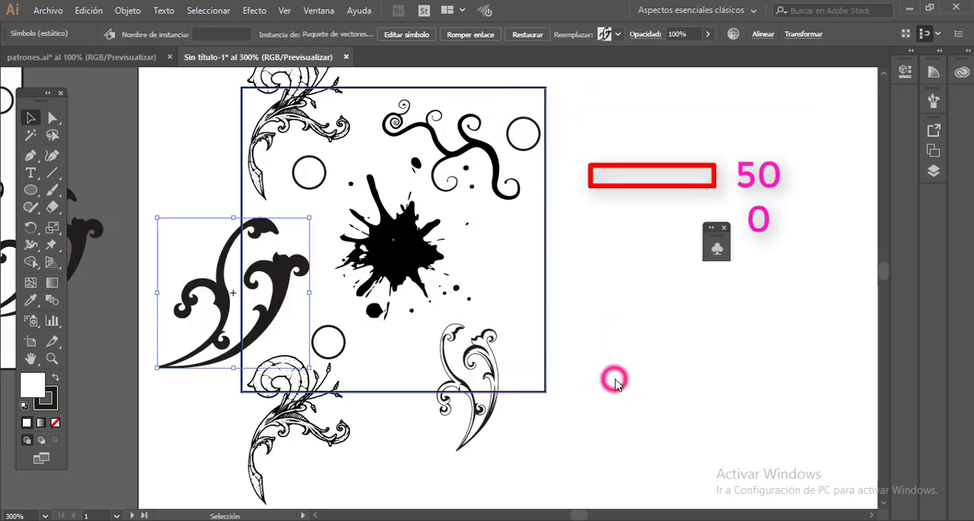
- Shift the outlined scroll ornament toward the middle of the square's lower edge, and shrink, rotate and reposition the curly branch
{"action": "left_click_drag", "start_coordinate": [525, 394], "coordinate": [448, 399]}
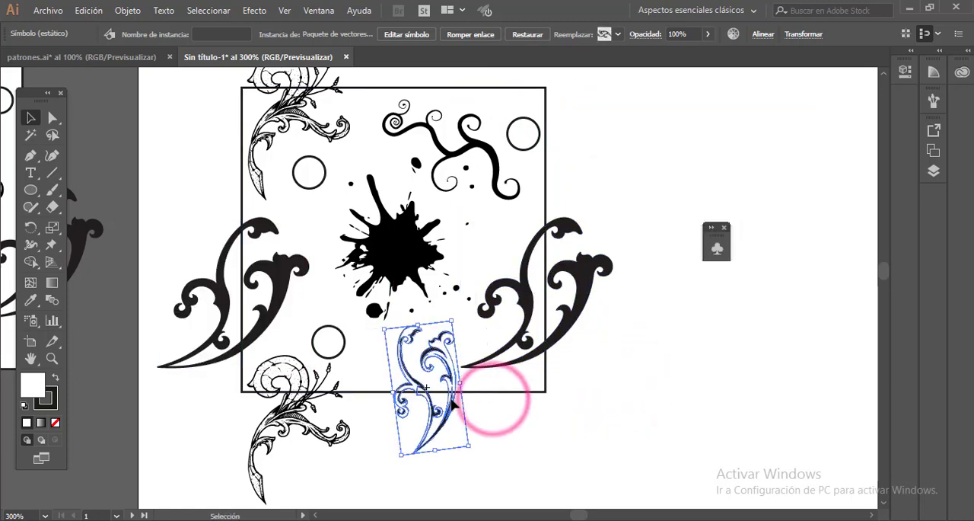
{"action": "left_click", "coordinate": [489, 147]}
{"action": "left_click_drag", "start_coordinate": [509, 217], "coordinate": [488, 191]}
{"action": "left_click_drag", "start_coordinate": [471, 138], "coordinate": [484, 193]}
{"action": "left_click_drag", "start_coordinate": [328, 176], "coordinate": [571, 171]}
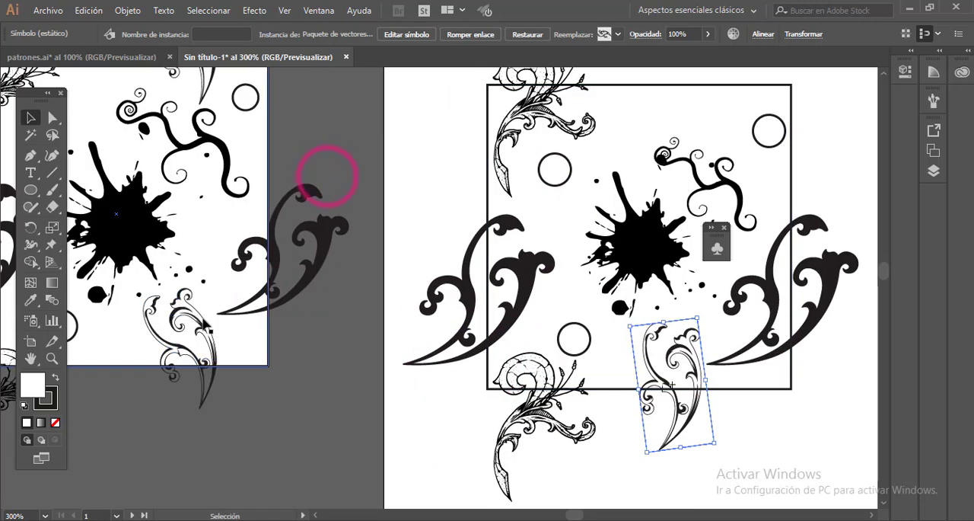
{"action": "left_click_drag", "start_coordinate": [220, 190], "coordinate": [236, 336]}
{"action": "left_click_drag", "start_coordinate": [509, 264], "coordinate": [203, 196]}
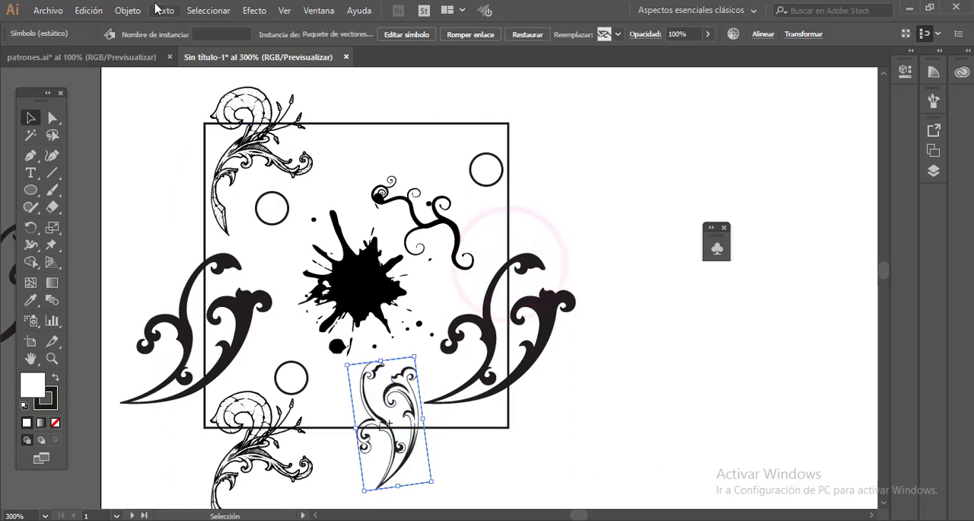
- Use Move to copy the outlined scroll ornament with a horizontal offset of 0 mm and a vertical offset of -50 mm
{"action": "left_click", "coordinate": [128, 10]}
{"action": "mouse_move", "coordinate": [198, 10]}
{"action": "left_click", "coordinate": [434, 30]}
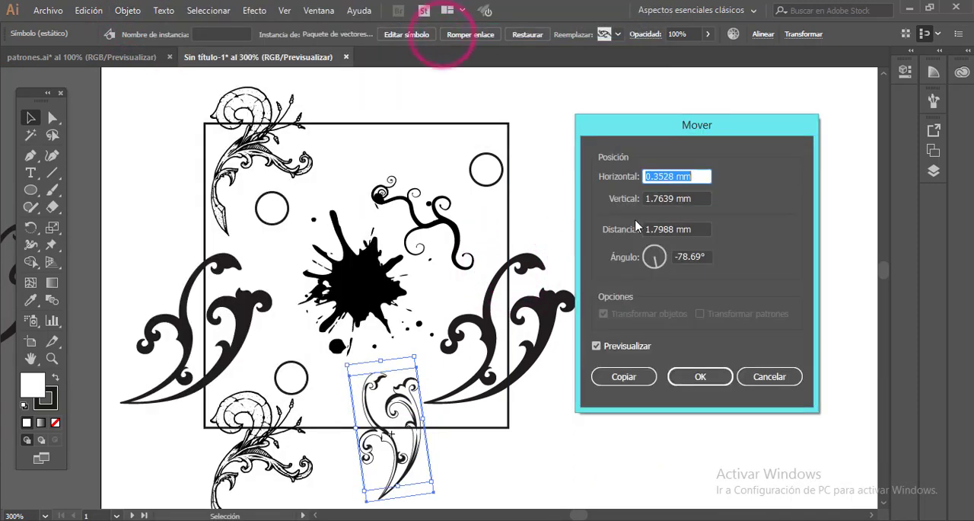
{"action": "key", "text": "Tab"}
{"action": "type", "text": "0"}
{"action": "key", "text": "Tab"}
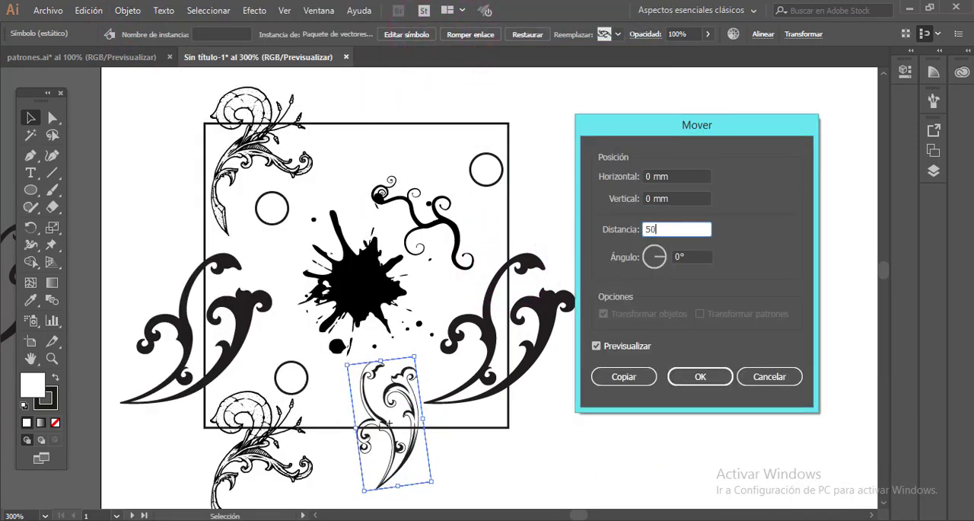
{"action": "type", "text": "50"}
{"action": "left_click", "coordinate": [645, 198]}
{"action": "key", "text": "Tab"}
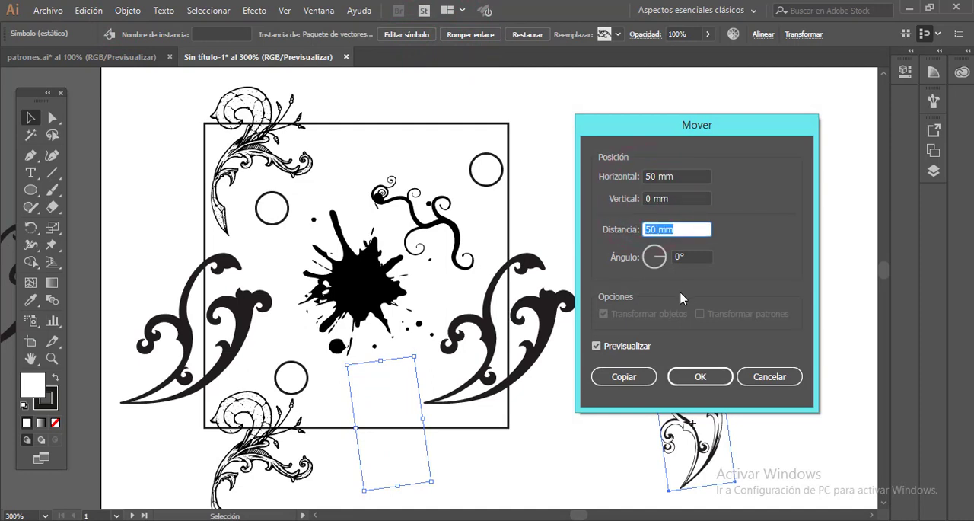
{"action": "double_click", "coordinate": [670, 176]}
{"action": "type", "text": "0"}
{"action": "key", "text": "Tab"}
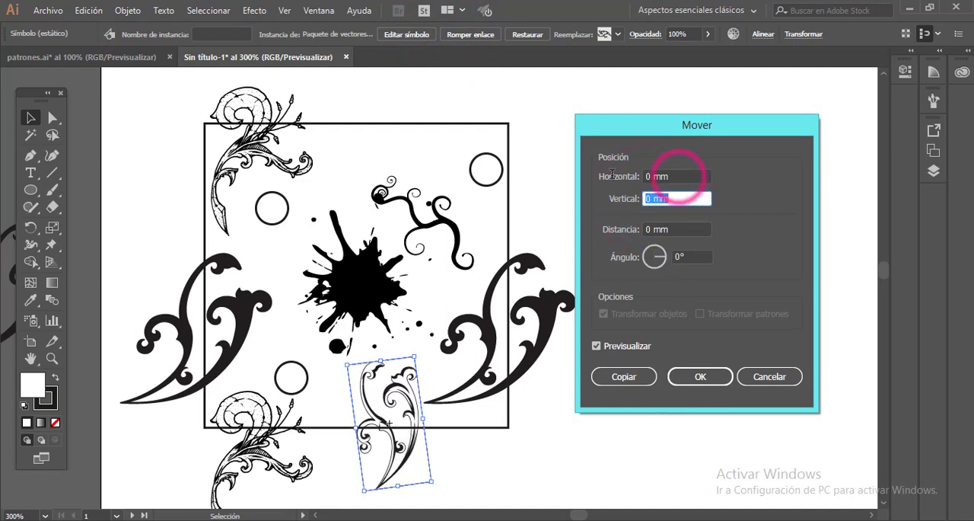
{"action": "type", "text": "-50"}
{"action": "key", "text": "Tab"}
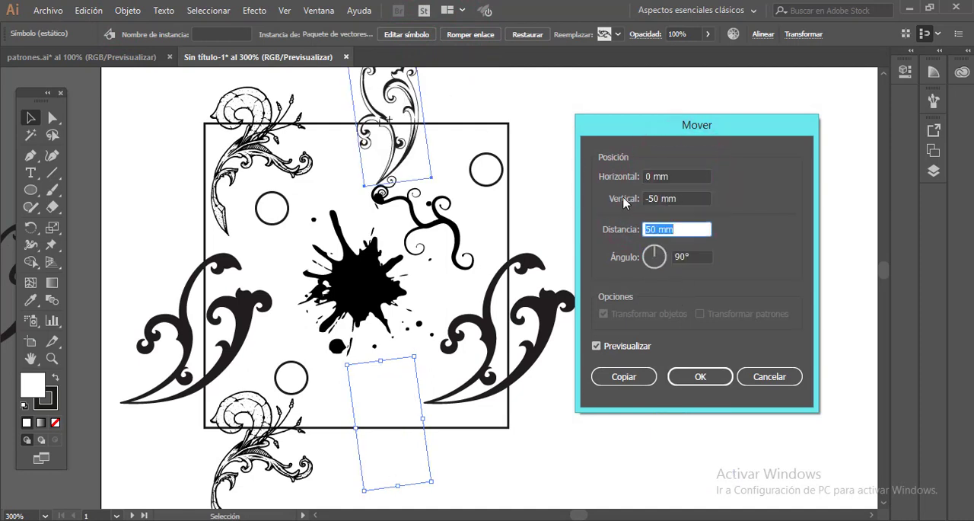
{"action": "left_click", "coordinate": [624, 374]}
{"action": "left_click", "coordinate": [620, 370]}
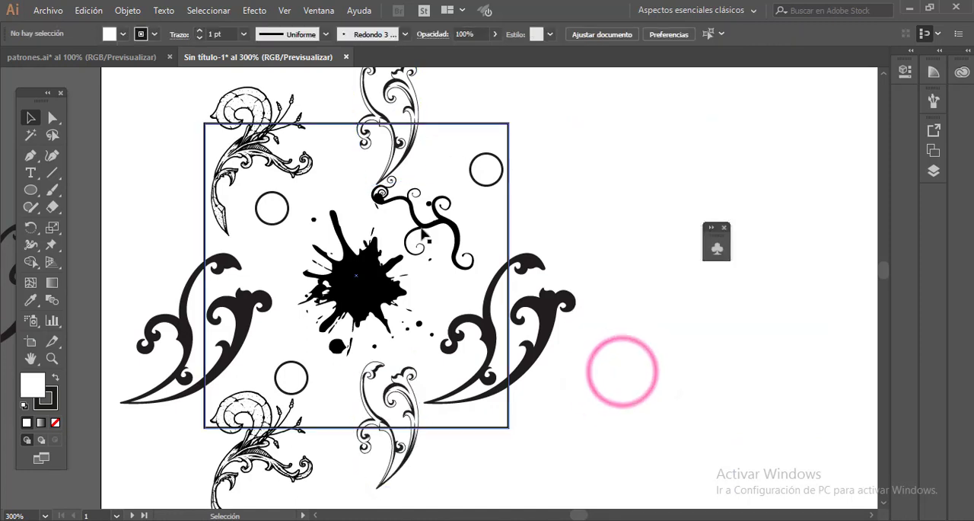
- Nudge the curly branch slightly downward, and give the circle in the square's lower-left area a black fill without a stroke
{"action": "left_click_drag", "start_coordinate": [415, 213], "coordinate": [417, 227]}
{"action": "left_click", "coordinate": [663, 186]}
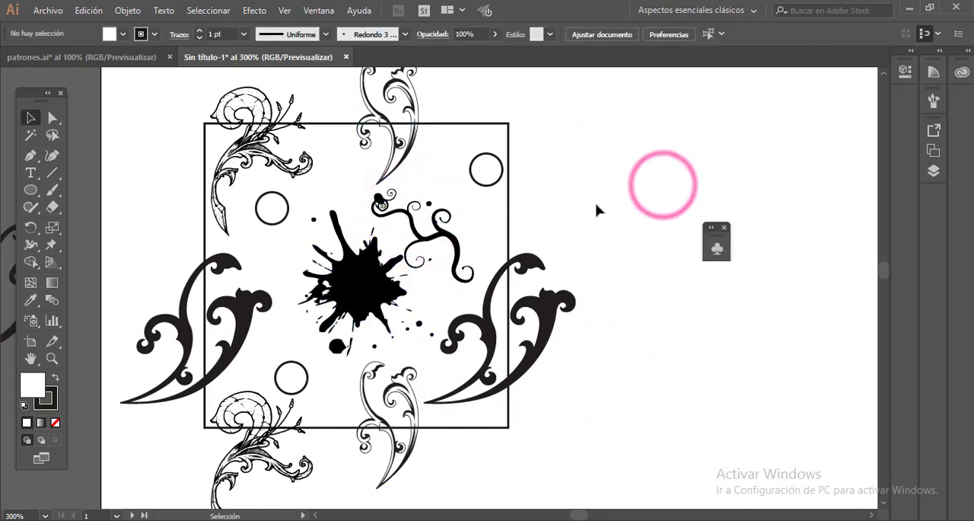
{"action": "key", "text": "space"}
{"action": "mouse_move", "coordinate": [421, 258]}
{"action": "left_mouse_down"}
{"action": "mouse_move", "coordinate": [474, 248]}
{"action": "mouse_move", "coordinate": [435, 256]}
{"action": "left_mouse_up"}
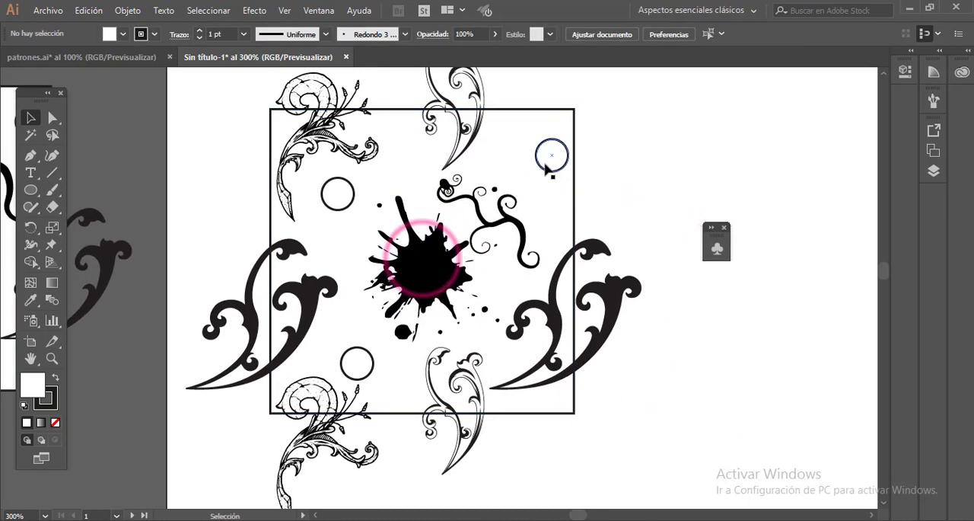
{"action": "left_click", "coordinate": [47, 395]}
{"action": "left_click", "coordinate": [55, 423]}
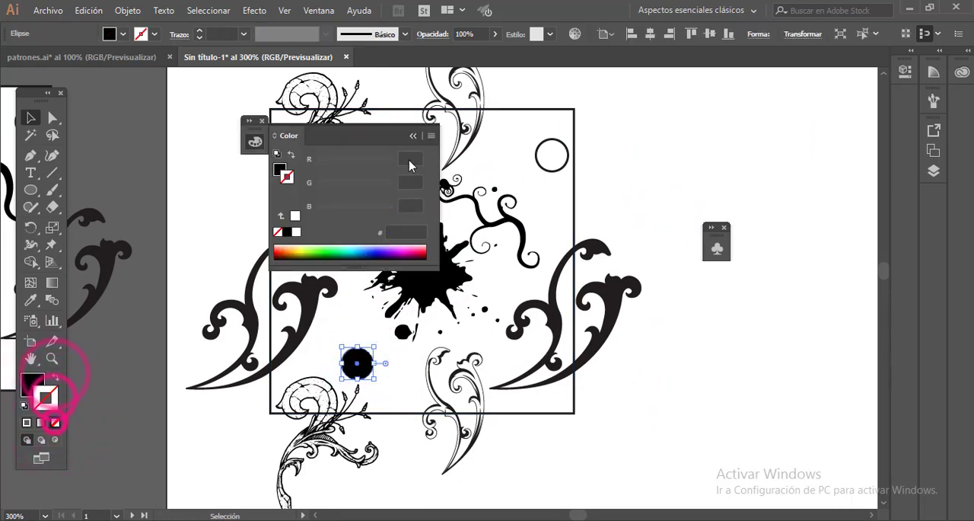
{"action": "left_click", "coordinate": [412, 136]}
{"action": "left_click", "coordinate": [624, 184]}
- Delete the square frame and select all the remaining artwork
{"action": "left_click", "coordinate": [580, 120]}
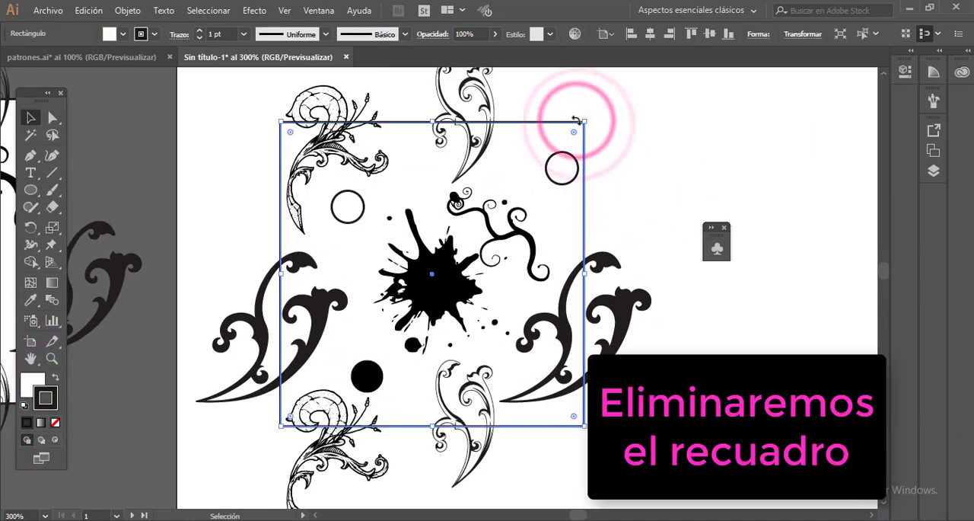
{"action": "key", "text": "Delete"}
{"action": "key", "text": "ctrl+a"}
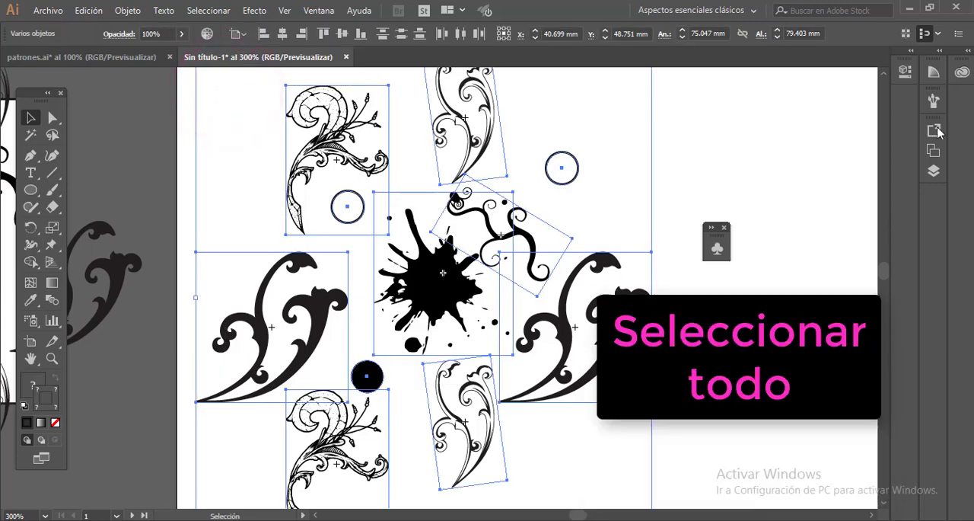
- Display the colour swatches and create a new pattern from all the artwork
{"action": "left_click", "coordinate": [319, 10]}
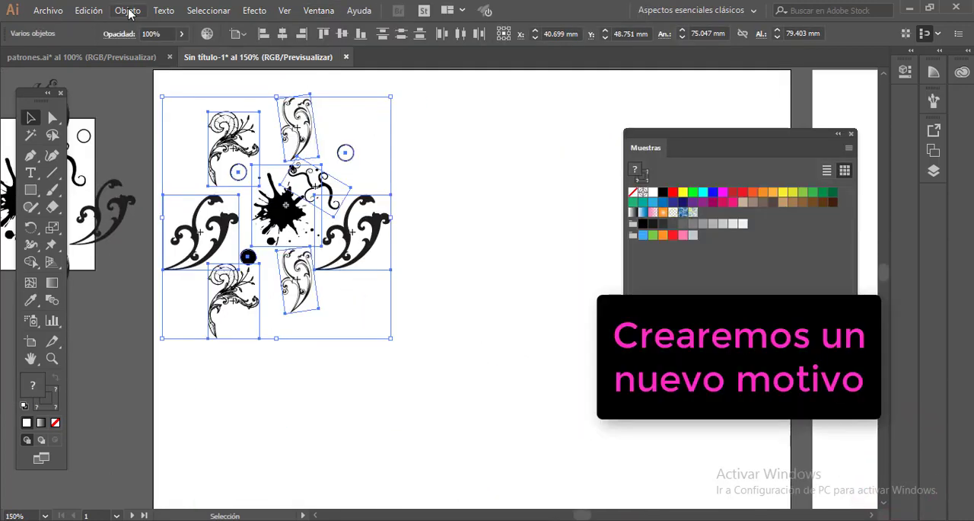
{"action": "left_click", "coordinate": [127, 11]}
{"action": "mouse_move", "coordinate": [187, 354]}
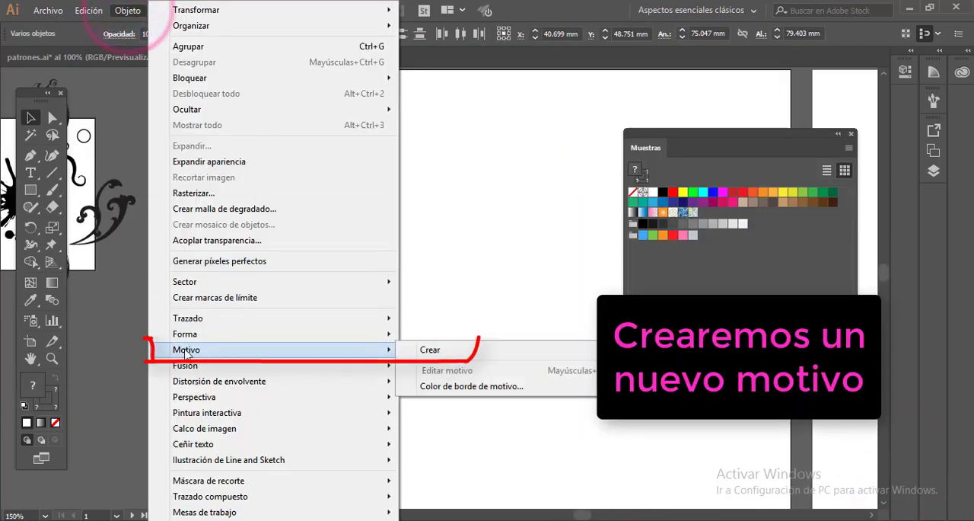
{"action": "left_click", "coordinate": [424, 353]}
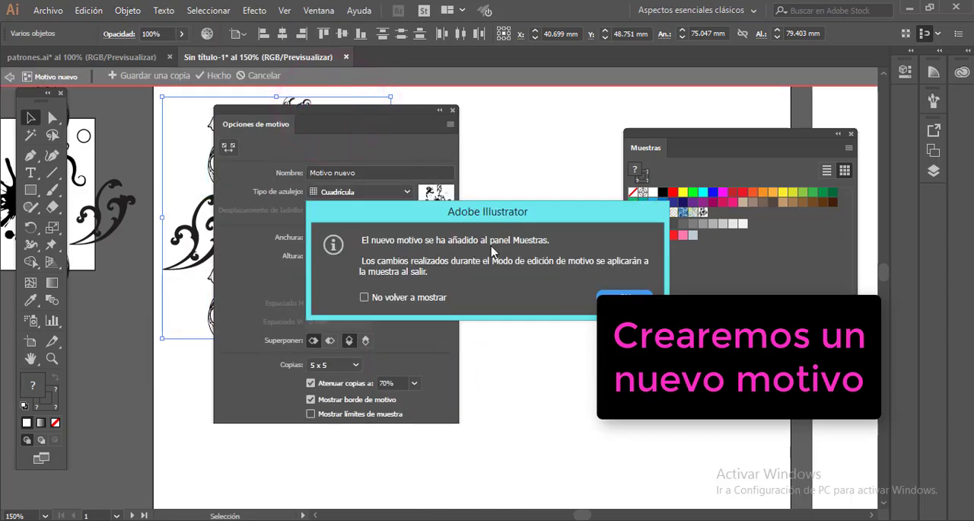
{"action": "left_click", "coordinate": [618, 297]}
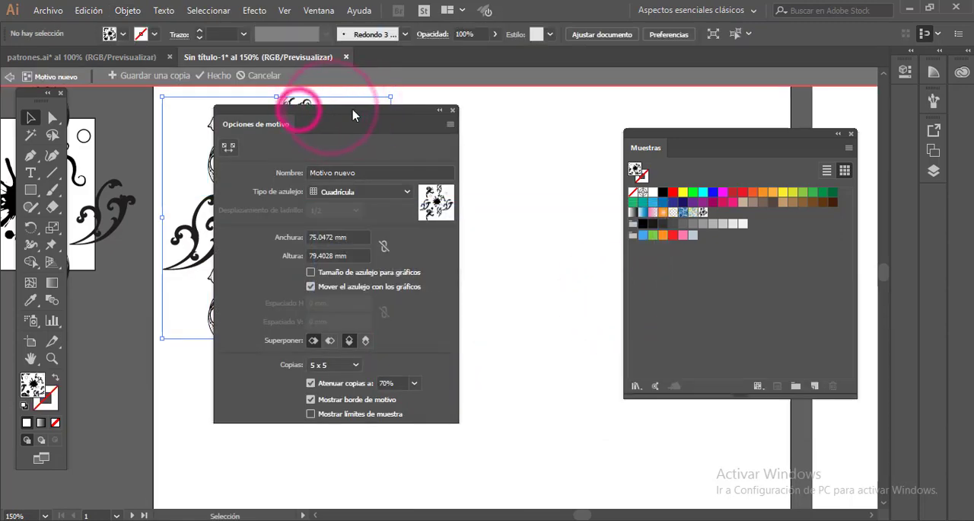
- Set the pattern tile to 50 mm wide and 50 mm high, name it Motivo 2, and finish pattern editing
{"action": "left_click_drag", "start_coordinate": [302, 114], "coordinate": [226, 64]}
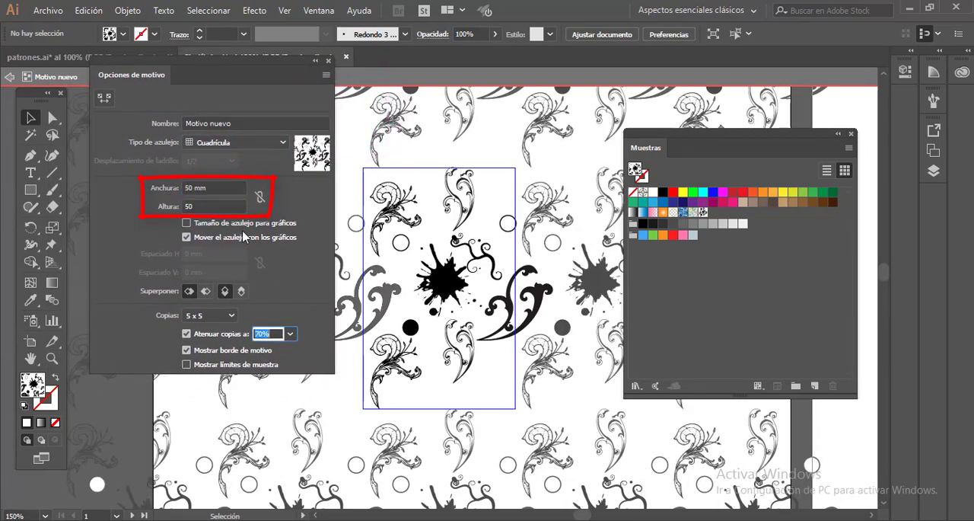
{"action": "left_click_drag", "start_coordinate": [803, 134], "coordinate": [824, 159]}
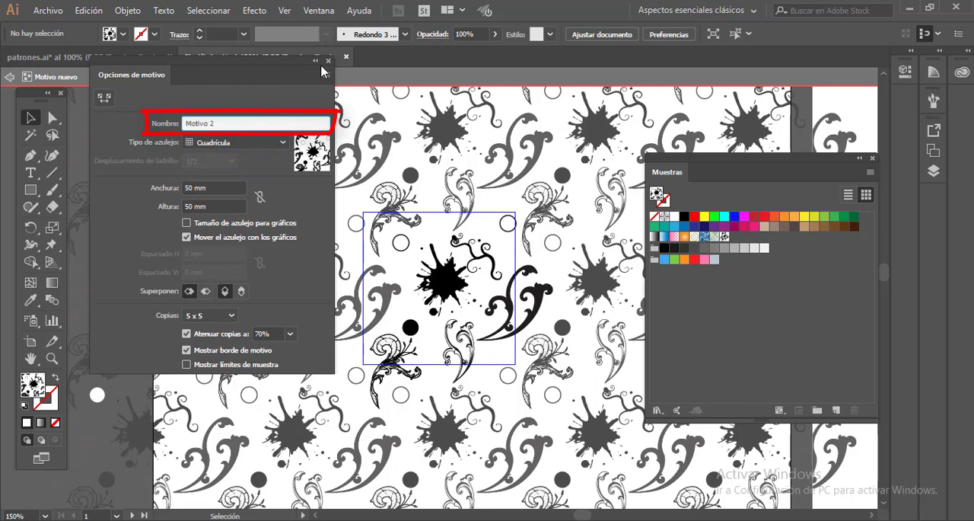
{"action": "left_click_drag", "start_coordinate": [322, 72], "coordinate": [319, 126]}
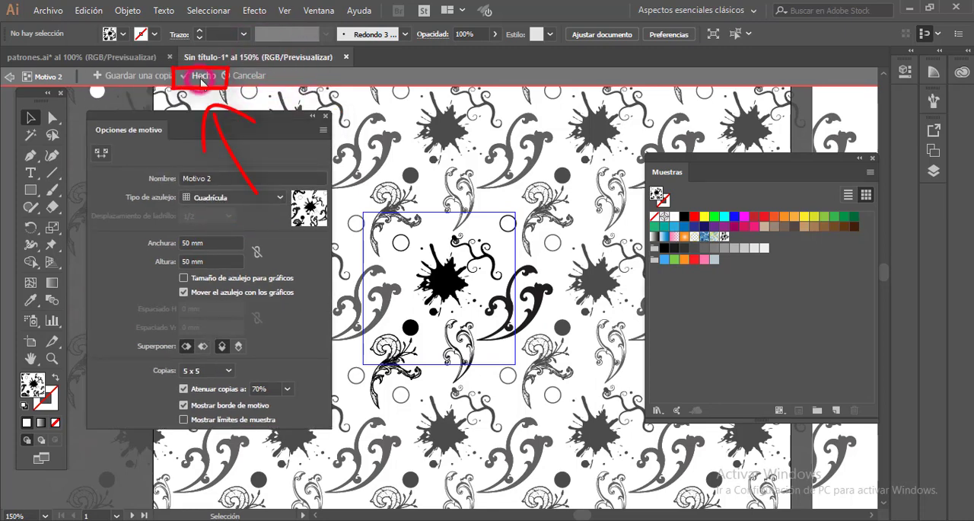
{"action": "left_click", "coordinate": [201, 77]}
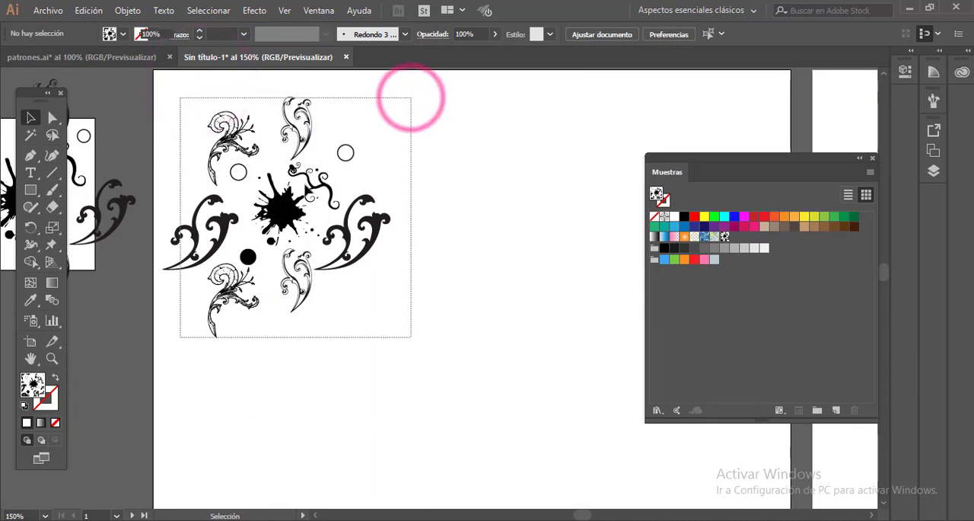
- Move all the source artwork off the artboard to its lower left, and draw a large rectangle filled with the Motivo 2 pattern
{"action": "left_click_drag", "start_coordinate": [411, 98], "coordinate": [180, 337]}
{"action": "left_click_drag", "start_coordinate": [300, 139], "coordinate": [20, 489]}
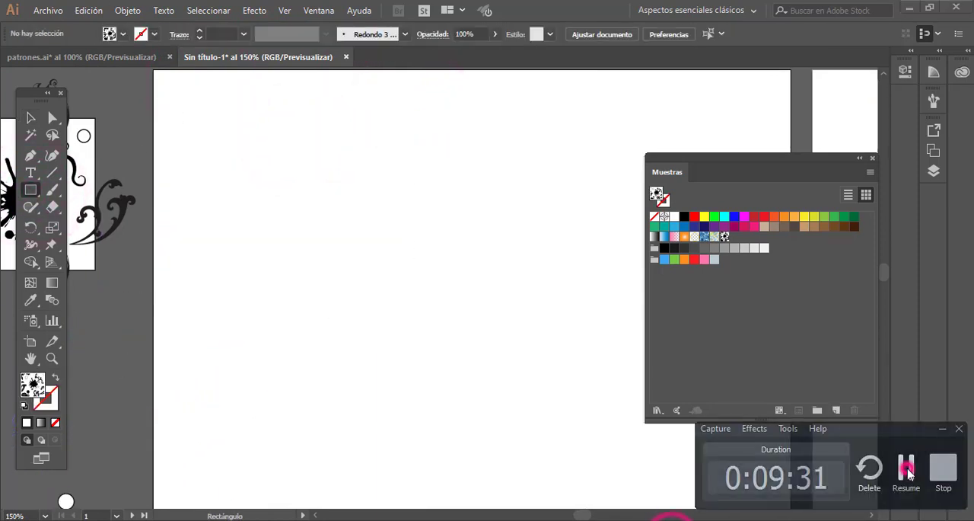
{"action": "left_click", "coordinate": [907, 468]}
{"action": "left_click_drag", "start_coordinate": [193, 111], "coordinate": [563, 459]}
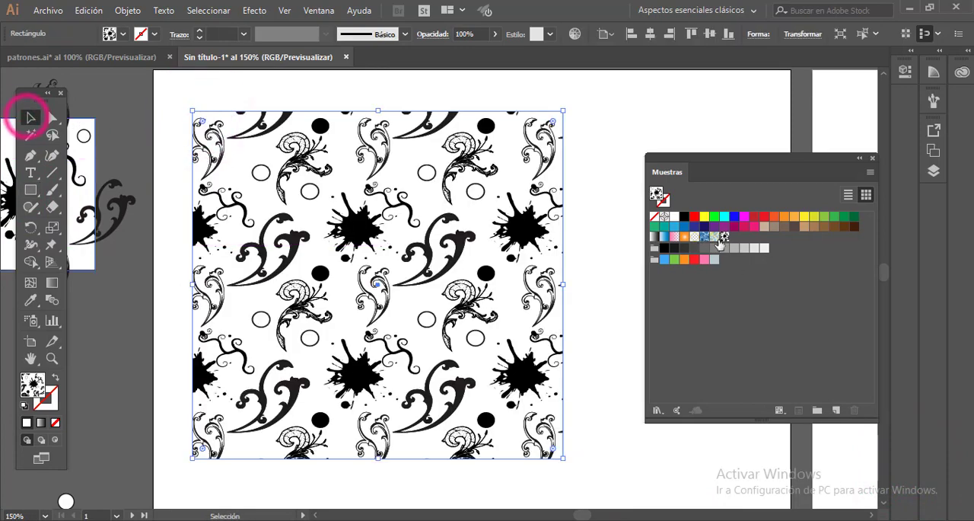
- Show the swatches as large thumbnails and scale the pattern-filled rectangle down slightly
{"action": "left_click", "coordinate": [869, 172]}
{"action": "left_click", "coordinate": [737, 381]}
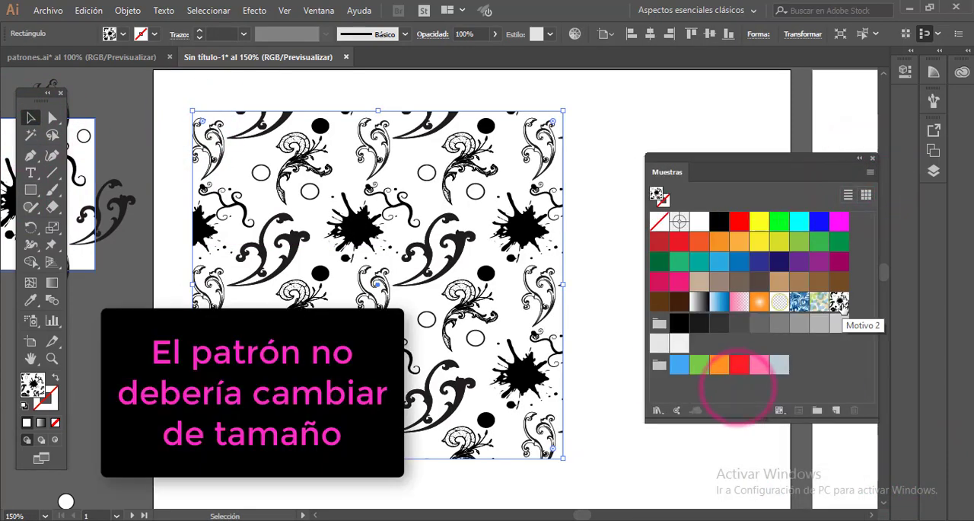
{"action": "left_click_drag", "start_coordinate": [564, 458], "coordinate": [500, 437]}
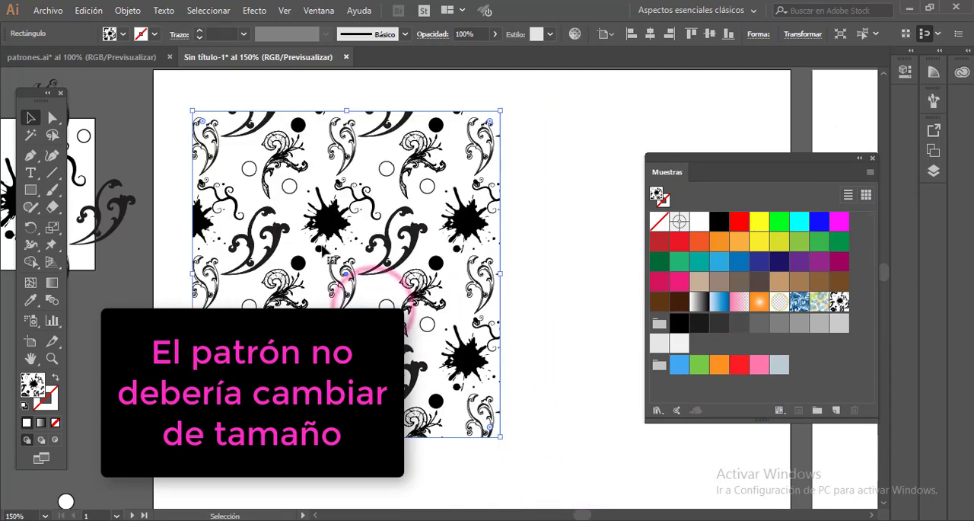
- Turn off the Transformar azulejos option in the general preferences
{"action": "left_click", "coordinate": [89, 10]}
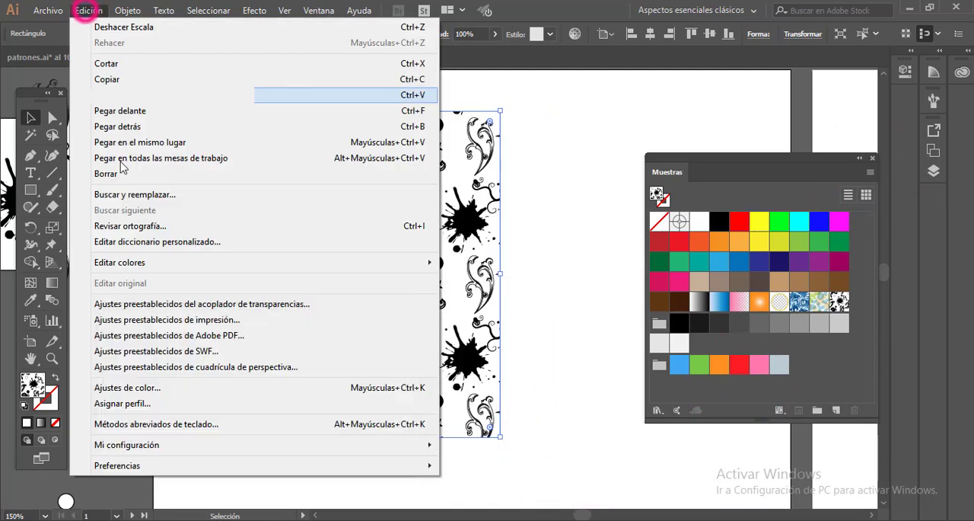
{"action": "mouse_move", "coordinate": [91, 465]}
{"action": "left_click", "coordinate": [475, 277]}
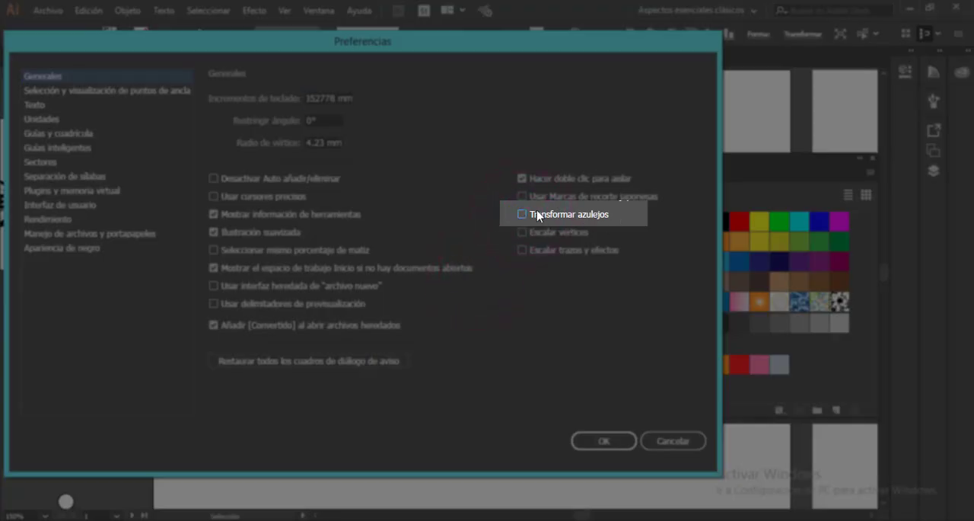
{"action": "left_click", "coordinate": [609, 442]}
- Resize the pattern-filled rectangle, finally making it wider and slightly taller so it spans about three pattern repeats across
{"action": "left_click_drag", "start_coordinate": [501, 437], "coordinate": [472, 361]}
{"action": "key", "text": "space"}
{"action": "left_click_drag", "start_coordinate": [292, 231], "coordinate": [321, 233]}
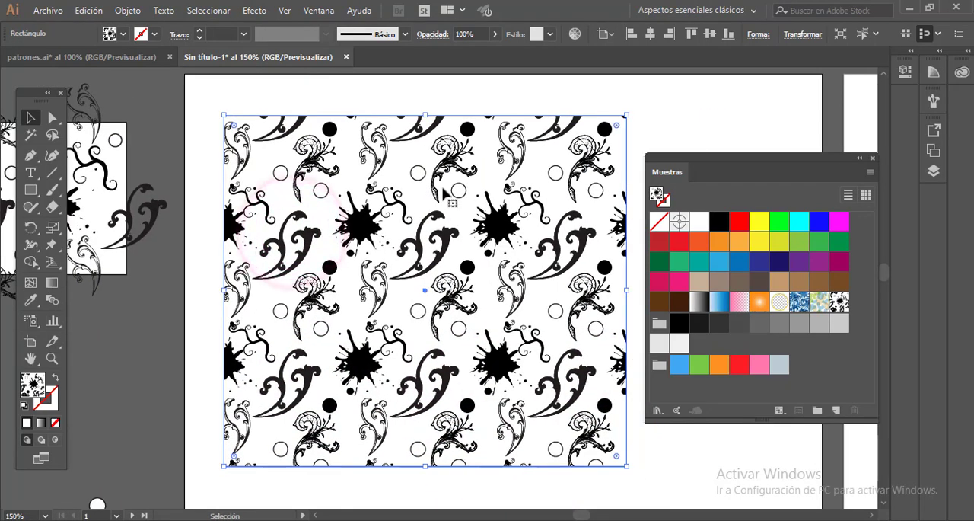
{"action": "key", "text": "space"}
{"action": "left_click_drag", "start_coordinate": [431, 176], "coordinate": [387, 177]}
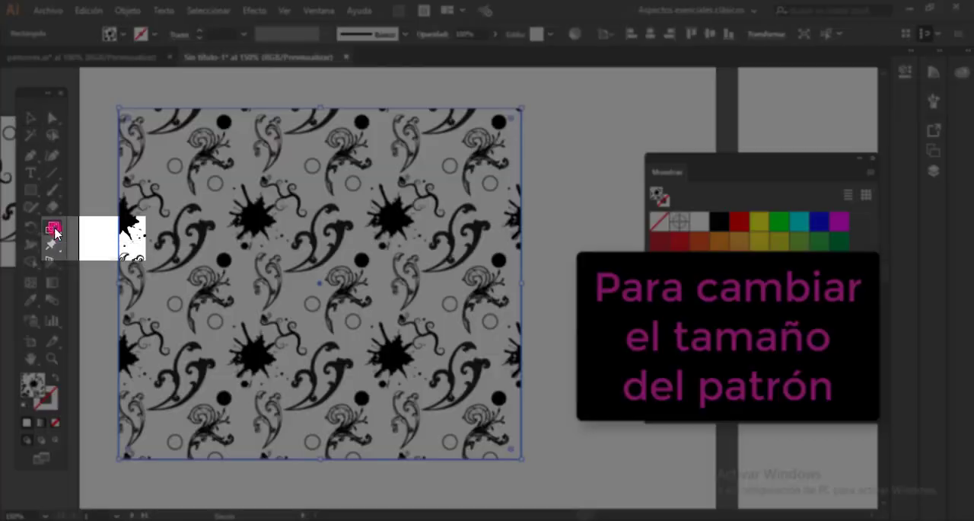
- Scale only the pattern inside the rectangle uniformly to 40%, with Transformar patrones on and Transformar objetos off
{"action": "left_click", "coordinate": [52, 228]}
{"action": "double_click", "coordinate": [53, 229]}
{"action": "left_click_drag", "start_coordinate": [496, 78], "coordinate": [499, 115]}
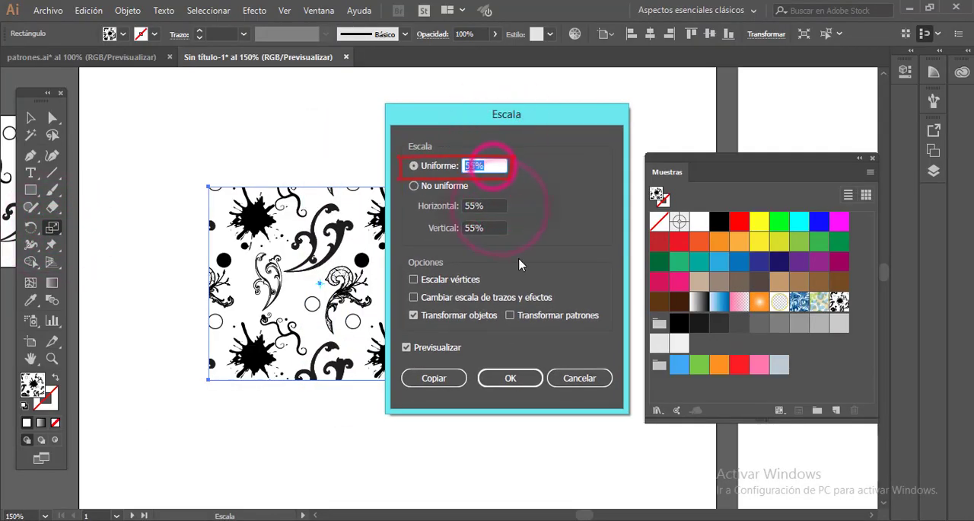
{"action": "key", "text": "Tab"}
{"action": "left_click", "coordinate": [413, 315]}
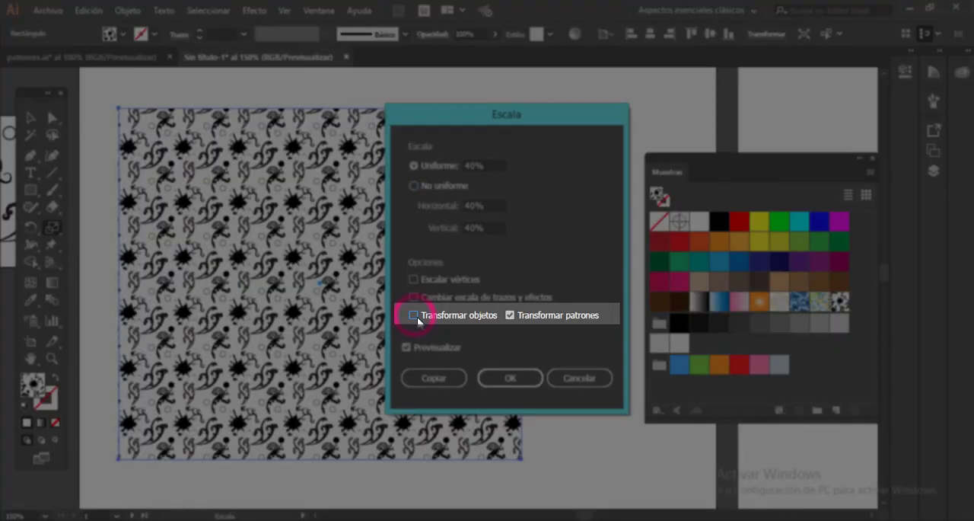
{"action": "left_click", "coordinate": [505, 379]}
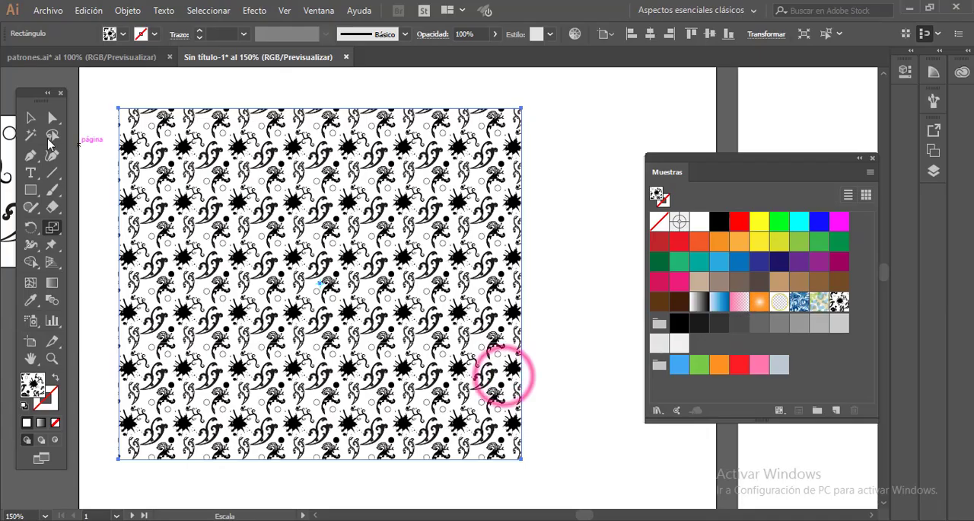
- Resize the pattern-filled rectangle by its lower-right corner and deselect it
{"action": "key", "text": "v"}
{"action": "left_click_drag", "start_coordinate": [522, 458], "coordinate": [571, 278]}
{"action": "left_click_drag", "start_coordinate": [571, 279], "coordinate": [365, 406]}
{"action": "left_click", "coordinate": [440, 350]}
- On the second artboard, collapse the Muestras panel and move the collapsed floating panels clear of the blue cube
{"action": "key", "text": "space"}
{"action": "left_click_drag", "start_coordinate": [501, 260], "coordinate": [274, 338]}
{"action": "left_click_drag", "start_coordinate": [415, 254], "coordinate": [161, 262]}
{"action": "left_click_drag", "start_coordinate": [314, 293], "coordinate": [415, 287]}
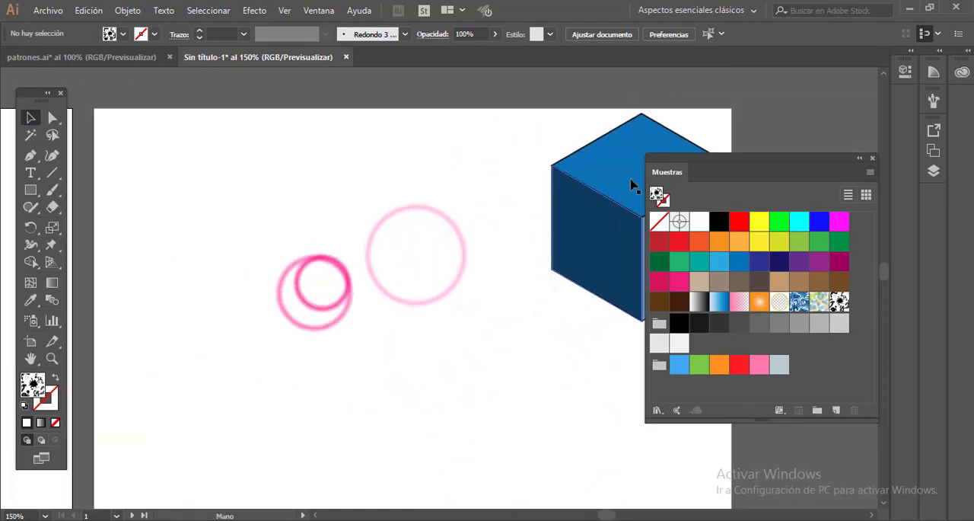
{"action": "left_click_drag", "start_coordinate": [632, 185], "coordinate": [500, 174]}
{"action": "key", "text": "ctrl+z"}
{"action": "left_click", "coordinate": [861, 159]}
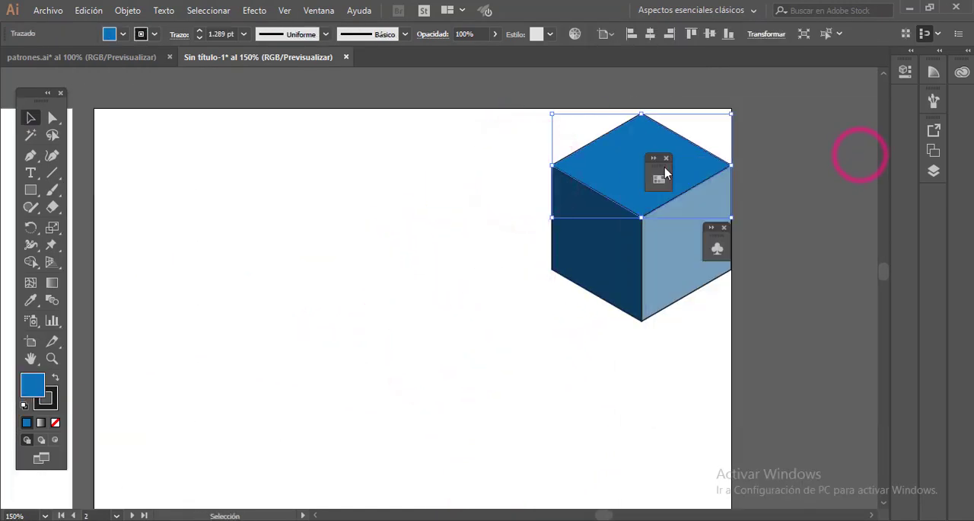
{"action": "left_click_drag", "start_coordinate": [714, 238], "coordinate": [813, 241]}
{"action": "key", "text": "space"}
{"action": "left_click_drag", "start_coordinate": [653, 247], "coordinate": [593, 236]}
{"action": "key", "text": "space"}
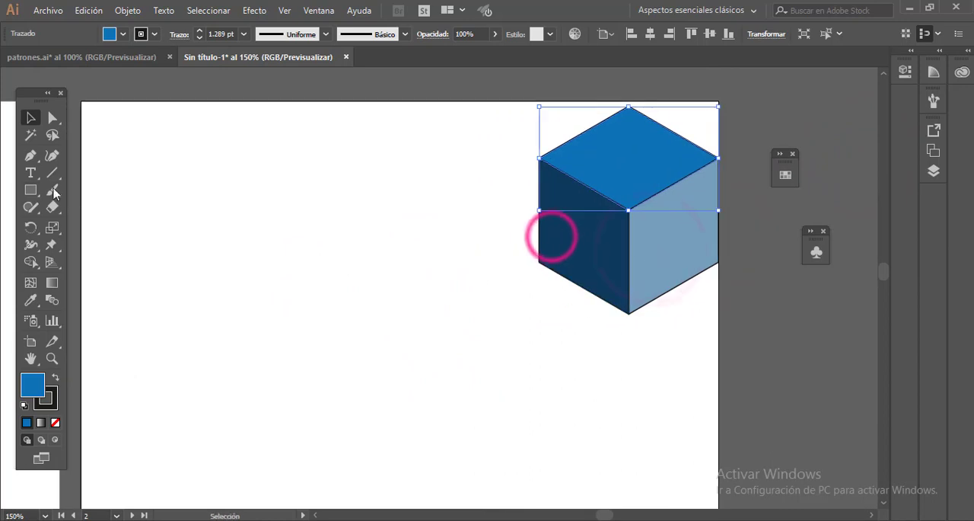
- Draw a hexagon beside the sample cube and fill it with RGB 7, 29, 184
{"action": "left_click_drag", "start_coordinate": [28, 195], "coordinate": [83, 239]}
{"action": "left_click_drag", "start_coordinate": [251, 200], "coordinate": [296, 262]}
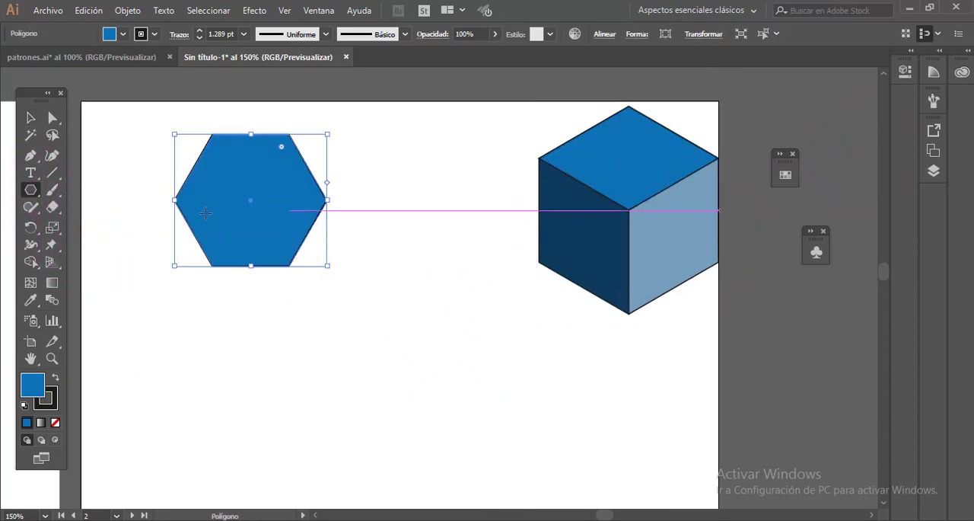
{"action": "left_click", "coordinate": [120, 37], "text": "shift"}
{"action": "left_click_drag", "start_coordinate": [274, 67], "coordinate": [364, 128]}
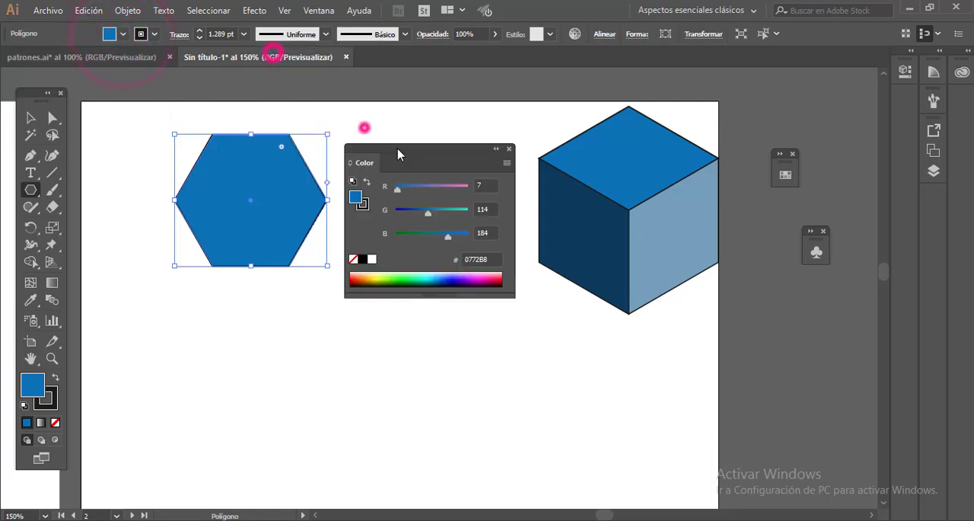
{"action": "left_click_drag", "start_coordinate": [416, 220], "coordinate": [407, 215]}
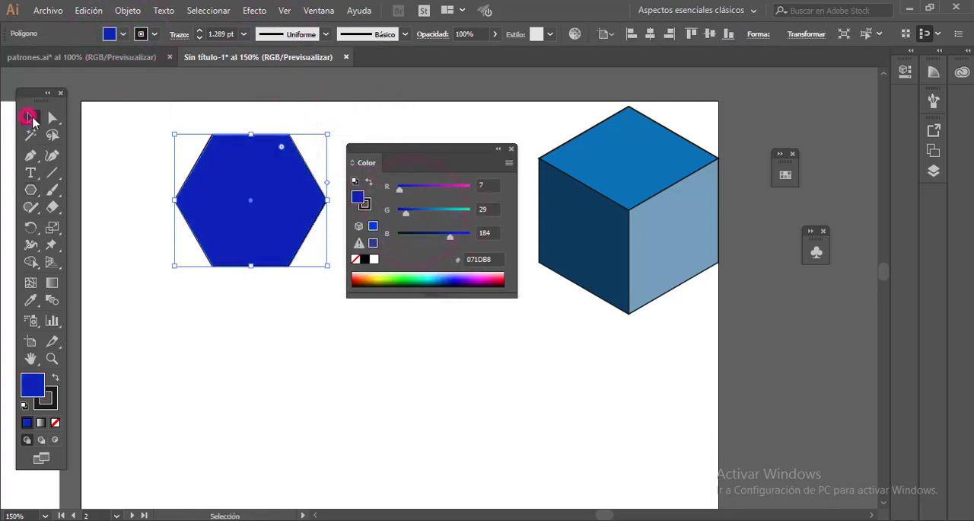
- Rotate the hexagon so that a vertex points straight up, and collapse the Color panel
{"action": "left_click_drag", "start_coordinate": [332, 131], "coordinate": [283, 106]}
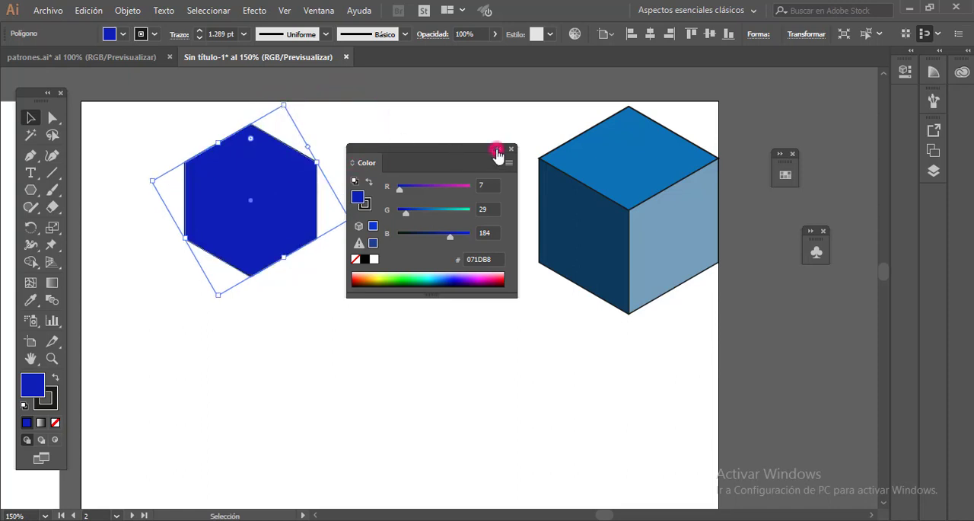
{"action": "left_click", "coordinate": [495, 150]}
{"action": "left_click", "coordinate": [435, 224]}
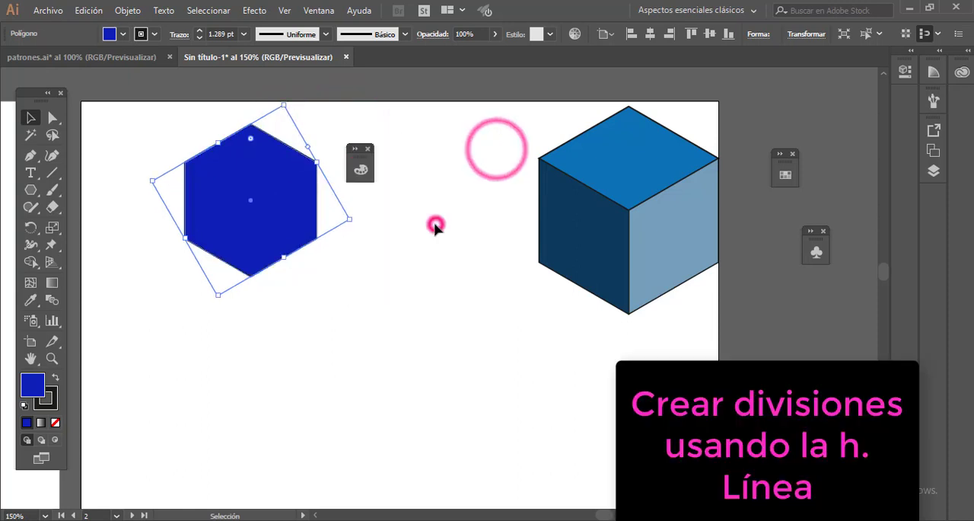
- Draw three unfilled straight lines joining opposite vertices of the hexagon, crossing at its centre, and deselect
{"action": "left_click", "coordinate": [55, 172]}
{"action": "key", "text": "ctrl+plus"}
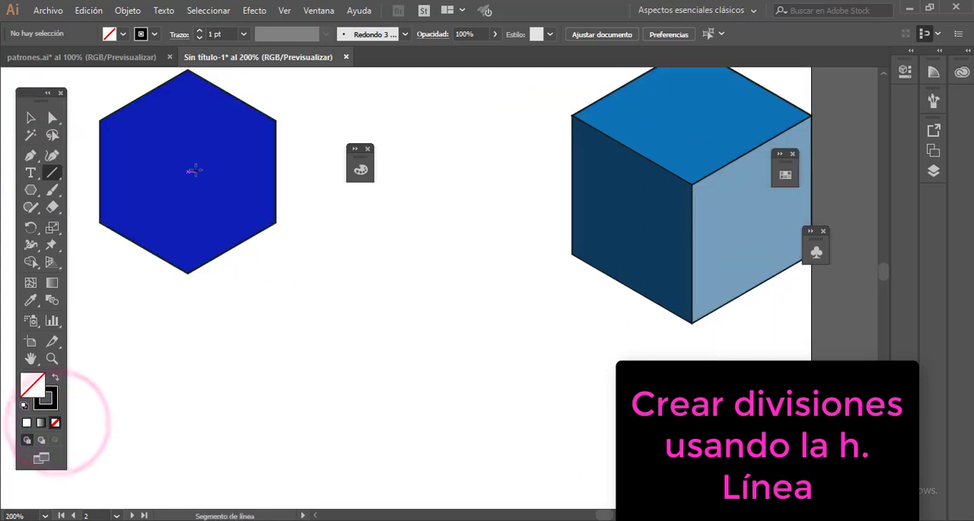
{"action": "left_click_drag", "start_coordinate": [193, 171], "coordinate": [197, 221]}
{"action": "mouse_move", "coordinate": [104, 174]}
{"action": "left_mouse_down"}
{"action": "mouse_move", "coordinate": [257, 272]}
{"action": "mouse_move", "coordinate": [280, 272]}
{"action": "left_mouse_up"}
{"action": "left_click_drag", "start_coordinate": [280, 174], "coordinate": [104, 272]}
{"action": "left_click_drag", "start_coordinate": [191, 122], "coordinate": [193, 327]}
{"action": "left_click", "coordinate": [322, 386]}
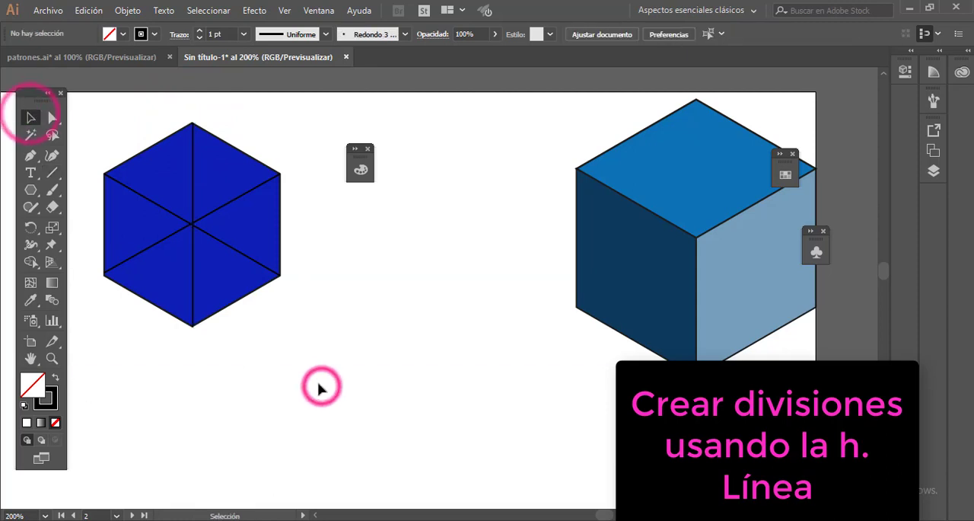
- Adjust the upper-right end of the rising diagonal line to meet the hexagon's vertex exactly
{"action": "key", "text": "ctrl+plus"}
{"action": "left_click_drag", "start_coordinate": [144, 293], "coordinate": [298, 334]}
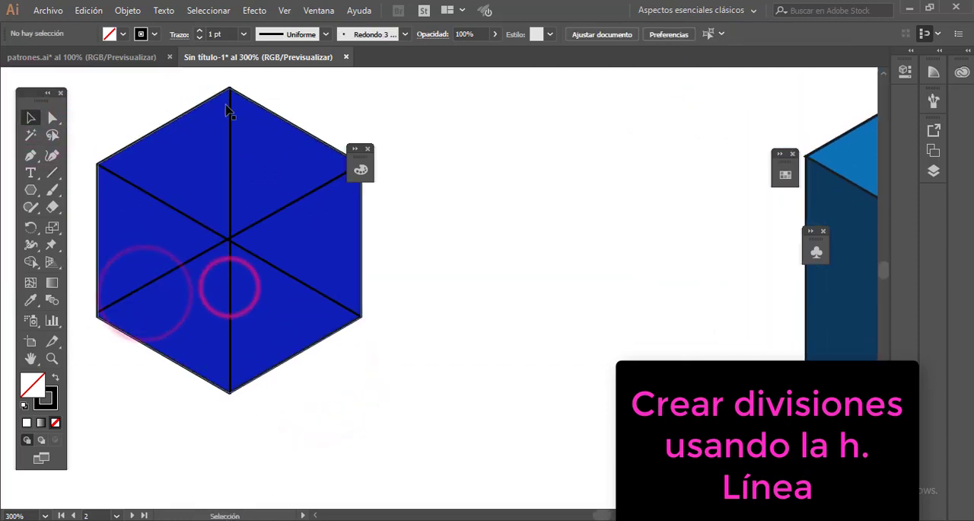
{"action": "left_click", "coordinate": [232, 104]}
{"action": "left_click", "coordinate": [626, 125]}
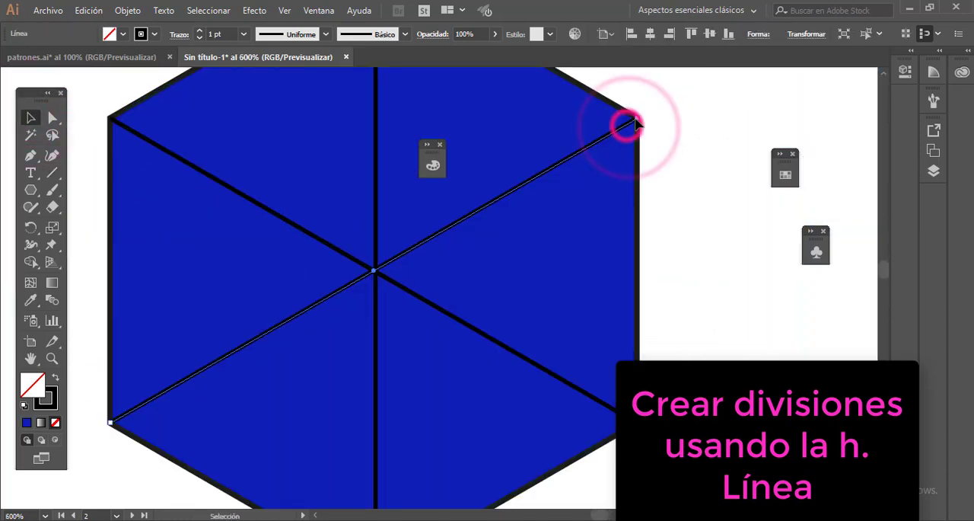
{"action": "left_click_drag", "start_coordinate": [637, 120], "coordinate": [637, 119]}
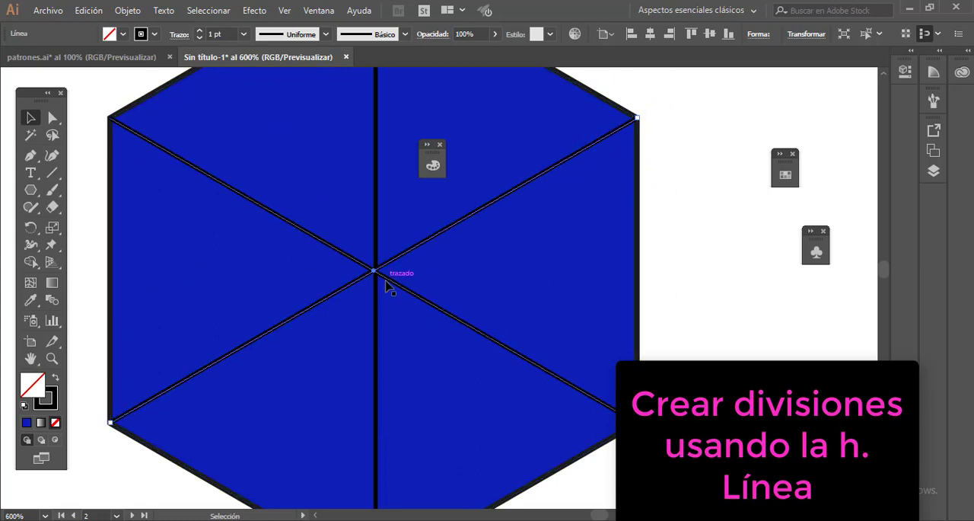
- Adjust the lower and upper ends of the vertical line to meet the hexagon's vertices exactly, and deselect
{"action": "left_click", "coordinate": [465, 322]}
{"action": "scroll", "coordinate": [381, 426], "scroll_direction": "down", "scroll_amount": 2}
{"action": "left_click", "coordinate": [376, 428]}
{"action": "left_click_drag", "start_coordinate": [375, 441], "coordinate": [374, 442]}
{"action": "scroll", "coordinate": [459, 342], "scroll_direction": "up", "scroll_amount": 4}
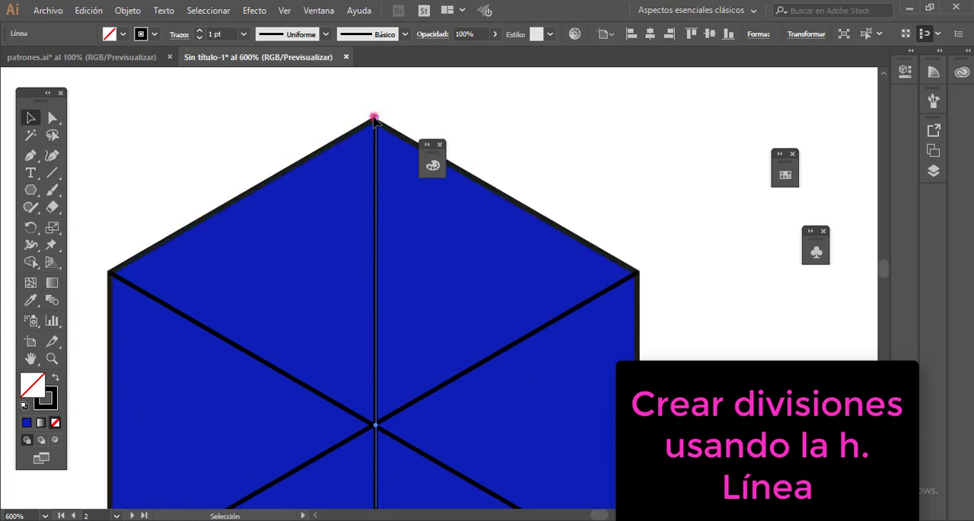
{"action": "left_click_drag", "start_coordinate": [373, 119], "coordinate": [374, 120]}
{"action": "left_click", "coordinate": [500, 141]}
- Move the collapsed Color panel off the hexagon and remove the stroke from the hexagon's outline
{"action": "scroll", "coordinate": [495, 144], "scroll_direction": "down", "scroll_amount": 2}
{"action": "left_click_drag", "start_coordinate": [432, 151], "coordinate": [720, 255]}
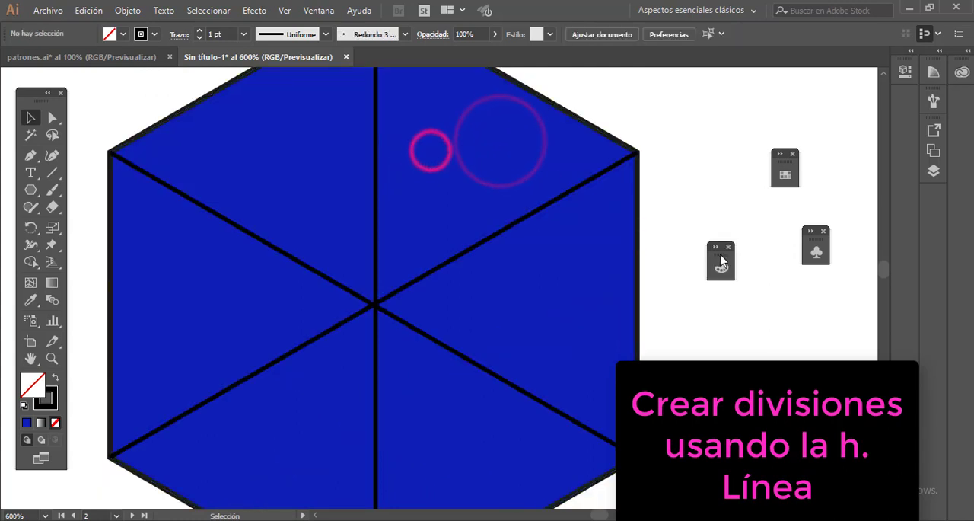
{"action": "key", "text": "ctrl+minus"}
{"action": "key", "text": "ctrl+minus"}
{"action": "left_click_drag", "start_coordinate": [464, 284], "coordinate": [435, 266]}
{"action": "left_click", "coordinate": [452, 169]}
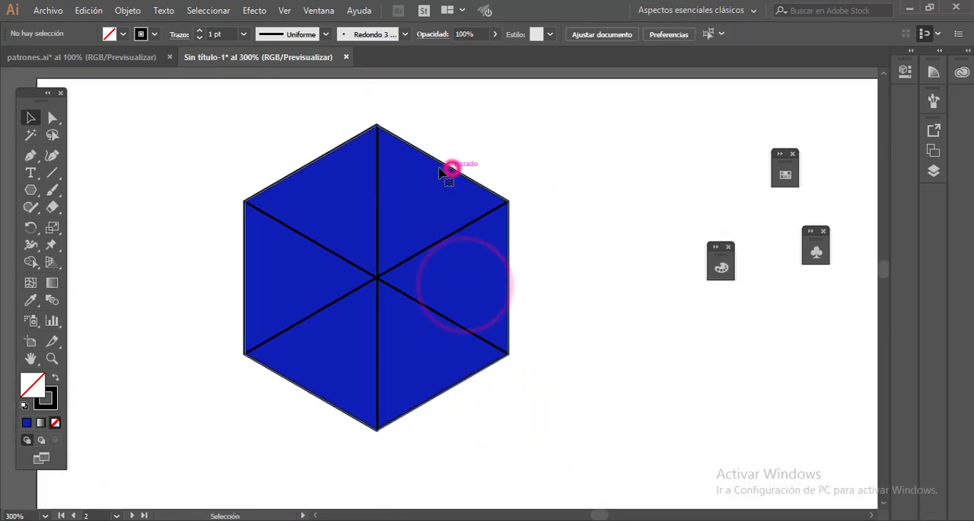
{"action": "left_click", "coordinate": [57, 389]}
{"action": "left_click", "coordinate": [145, 291]}
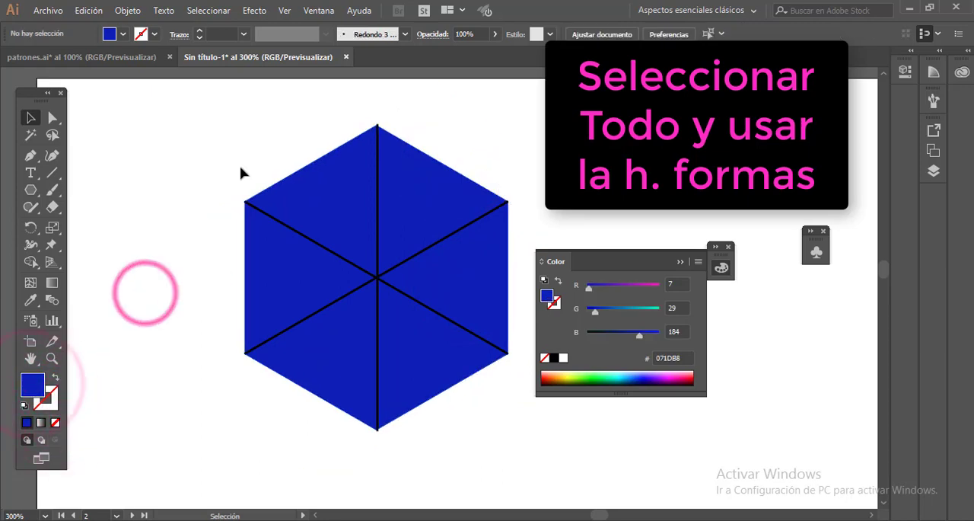
- Select the hexagon with its dividing lines and fill its upper right and two left triangles with dark blue #07003B using the Shape Builder
{"action": "left_click_drag", "start_coordinate": [212, 140], "coordinate": [511, 464]}
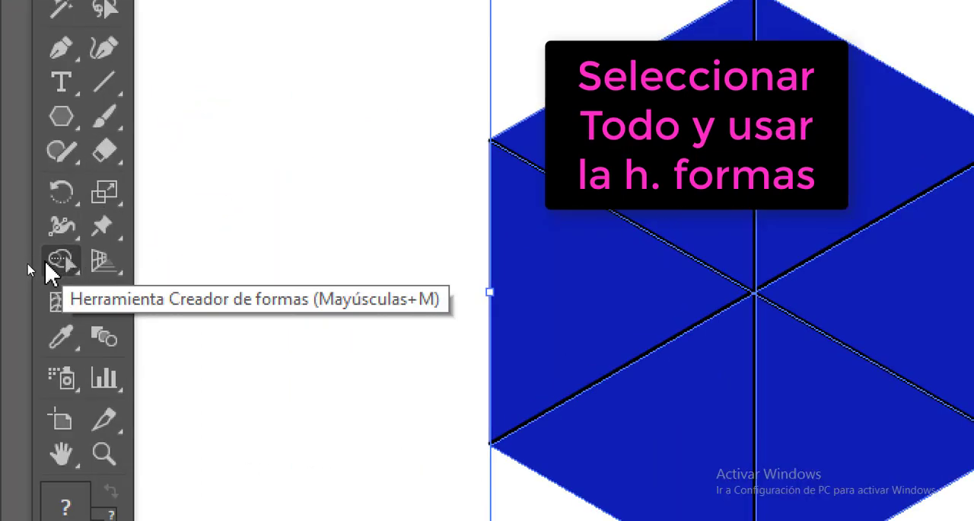
{"action": "left_click", "coordinate": [31, 263]}
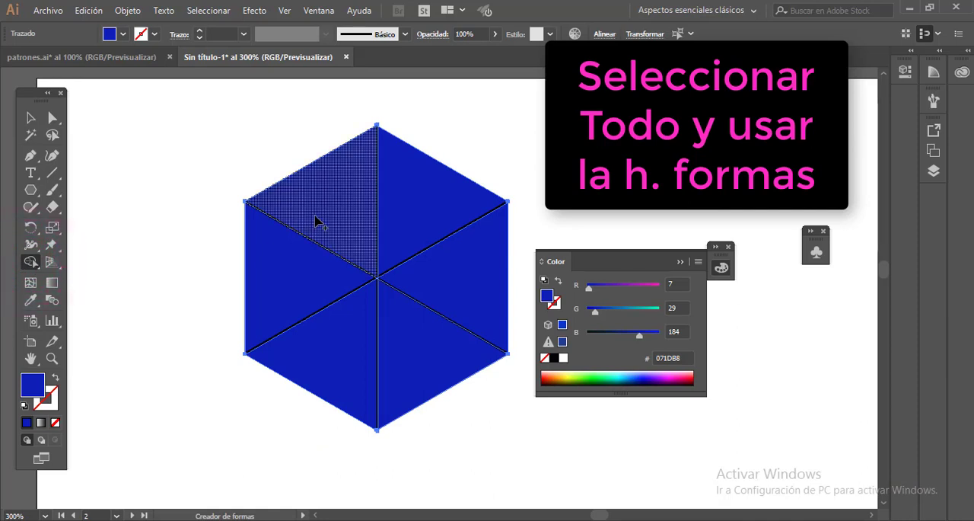
{"action": "scroll", "coordinate": [318, 221], "scroll_direction": "down", "scroll_amount": 1}
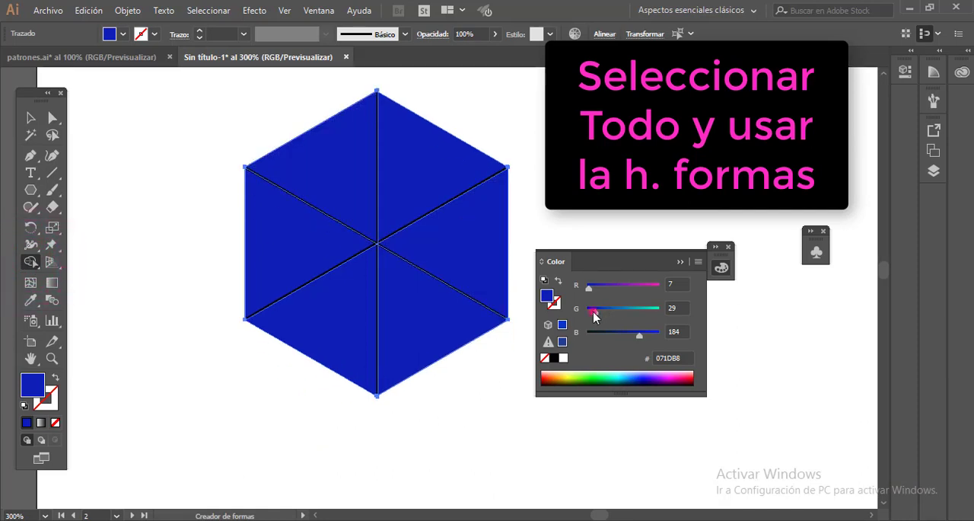
{"action": "left_click", "coordinate": [480, 263]}
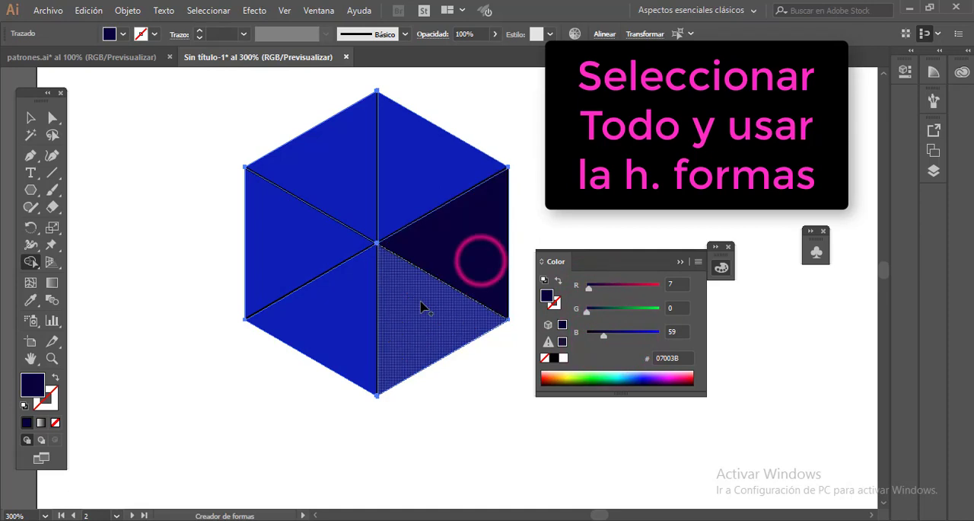
{"action": "left_click", "coordinate": [426, 307]}
{"action": "left_click", "coordinate": [263, 255]}
{"action": "left_click", "coordinate": [305, 312]}
- Switch the colour sliders to HSB and fill the two right triangles with violet H 248.13, S 50.79, B 74.12
{"action": "left_click", "coordinate": [698, 261]}
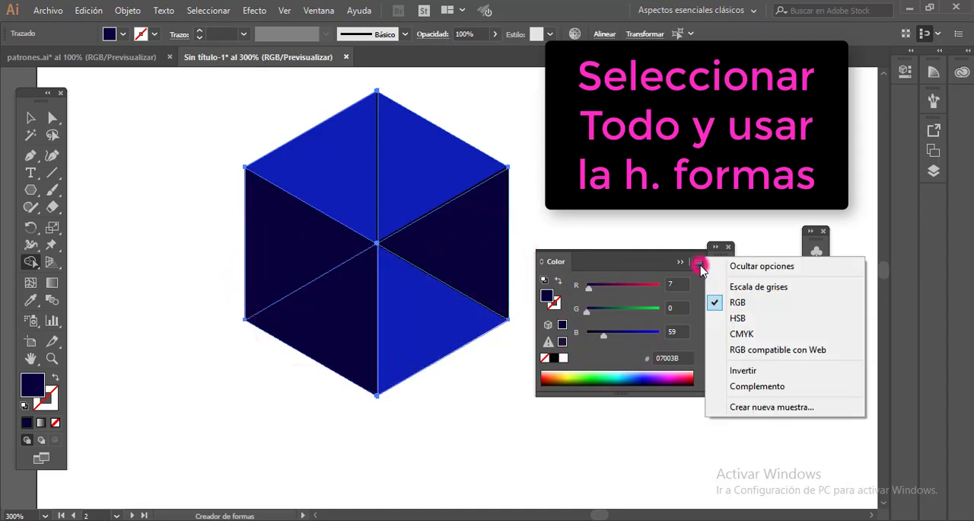
{"action": "left_click", "coordinate": [737, 313]}
{"action": "left_click_drag", "start_coordinate": [656, 308], "coordinate": [645, 336]}
{"action": "left_click", "coordinate": [463, 259]}
{"action": "left_click", "coordinate": [434, 311]}
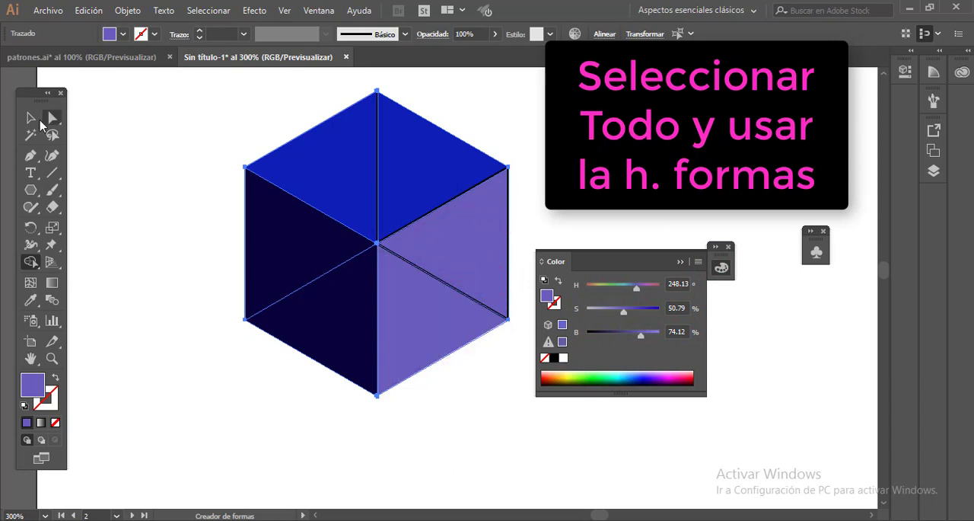
- Remove the stroke from all the cube's pieces, deselect them, and collapse the Color panel
{"action": "left_click", "coordinate": [30, 117]}
{"action": "left_click", "coordinate": [45, 396]}
{"action": "left_click", "coordinate": [55, 421]}
{"action": "left_click", "coordinate": [144, 244]}
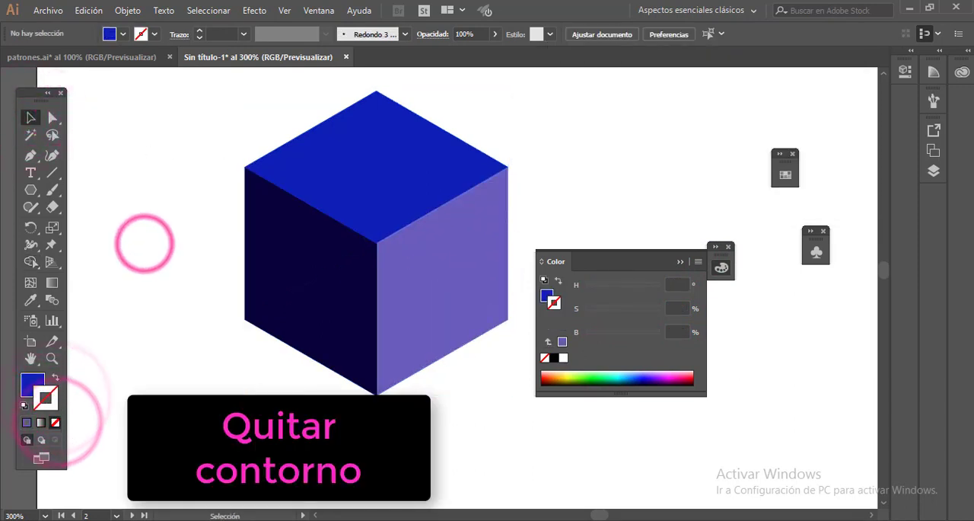
{"action": "left_click", "coordinate": [463, 417]}
{"action": "left_click", "coordinate": [680, 261]}
- Select the whole cube, create a pattern from it, and name the pattern cubos
{"action": "left_click_drag", "start_coordinate": [202, 96], "coordinate": [548, 423]}
{"action": "left_click", "coordinate": [128, 11]}
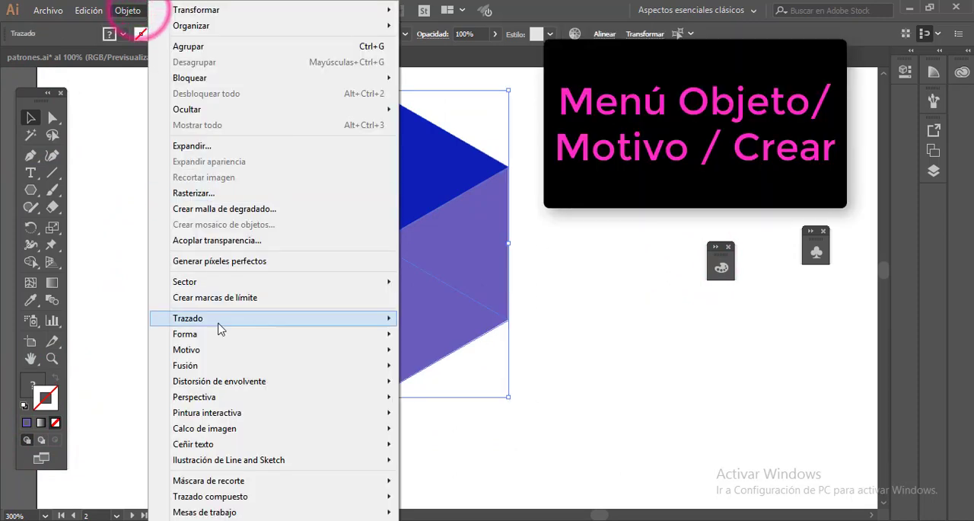
{"action": "left_click", "coordinate": [420, 349]}
{"action": "left_click", "coordinate": [634, 296]}
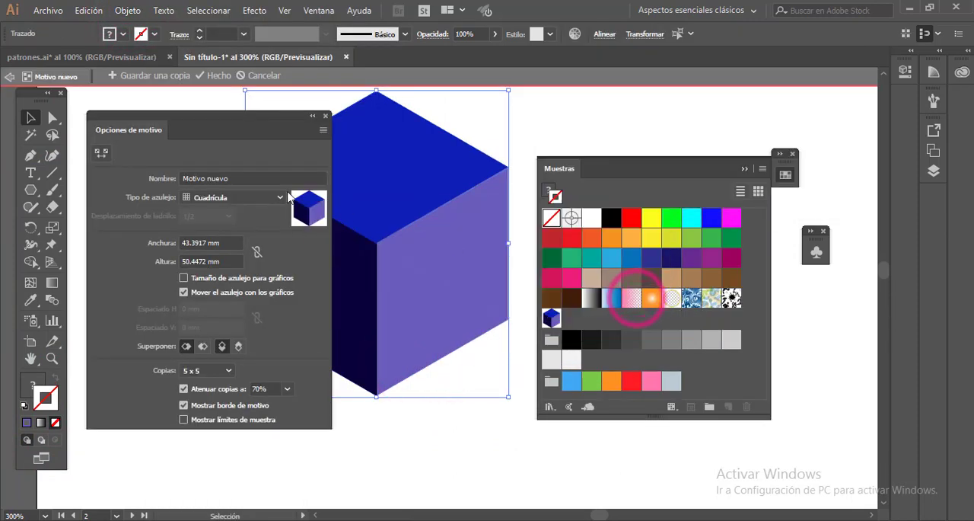
{"action": "left_click", "coordinate": [239, 177]}
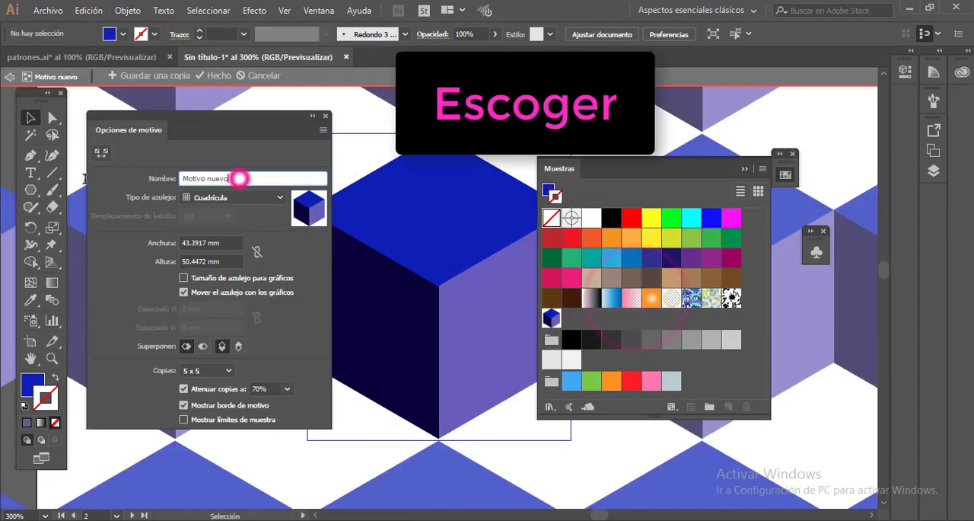
- Set the pattern's tile type to Ladrillo por fila and clear the view by collapsing Muestras and moving Opciones de motivo aside
{"action": "left_click", "coordinate": [279, 197]}
{"action": "left_click", "coordinate": [223, 223]}
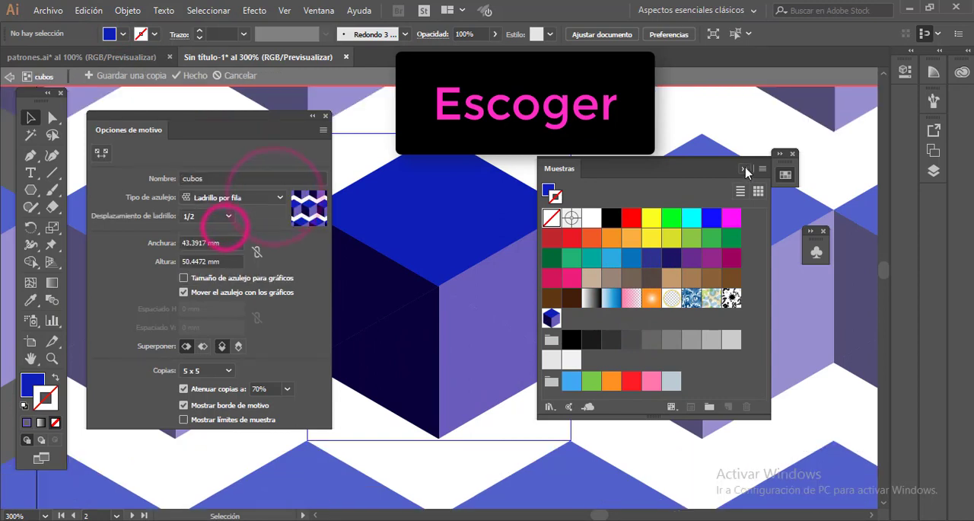
{"action": "left_click", "coordinate": [745, 168]}
{"action": "key", "text": "ctrl+minus"}
{"action": "key", "text": "ctrl+minus"}
{"action": "key", "text": "ctrl+minus"}
{"action": "key", "text": "ctrl+minus"}
{"action": "scroll", "coordinate": [605, 294], "scroll_direction": "down", "scroll_amount": 1}
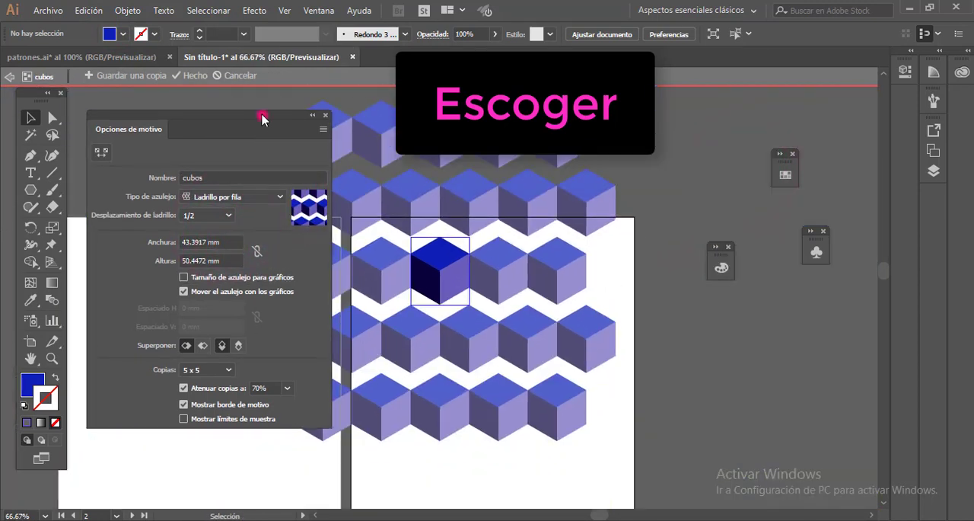
{"action": "left_click_drag", "start_coordinate": [263, 115], "coordinate": [220, 113]}
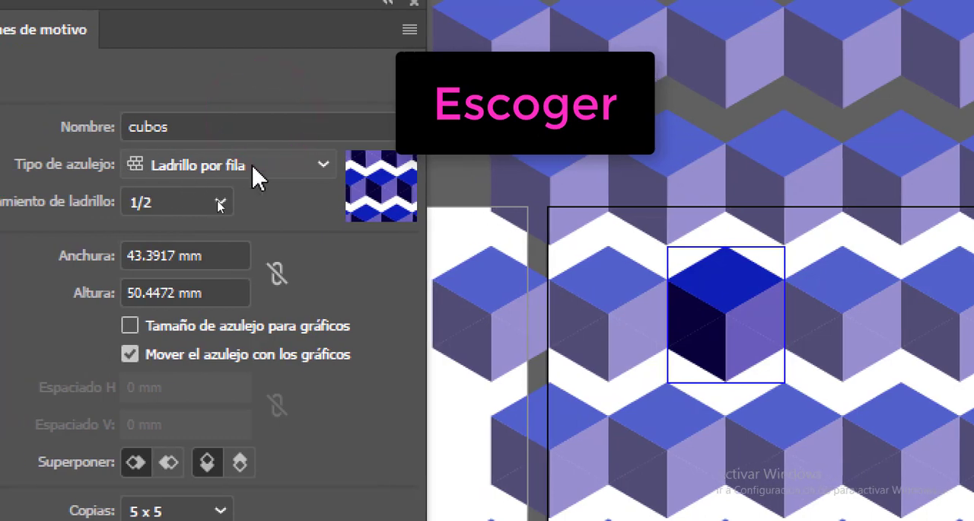
- Change the tile type to Ladrillo por columna and on to Hexadecimal por columna, and set the copies to 5 x 7
{"action": "left_click", "coordinate": [254, 167]}
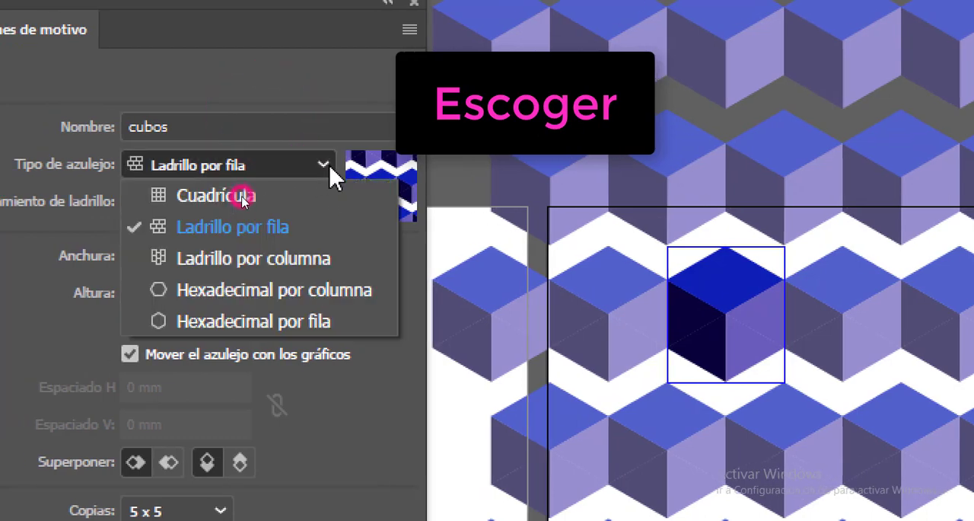
{"action": "left_click", "coordinate": [239, 254]}
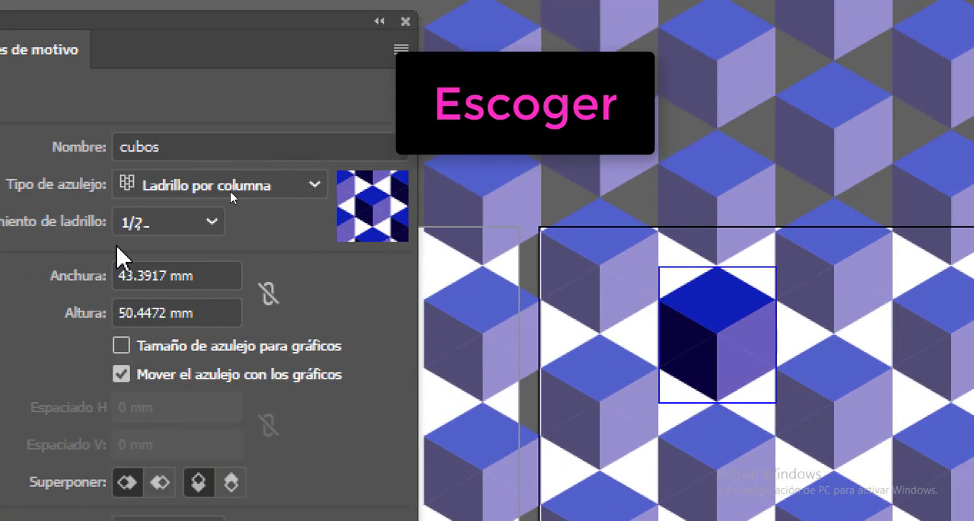
{"action": "left_click", "coordinate": [156, 196]}
{"action": "left_click", "coordinate": [206, 259]}
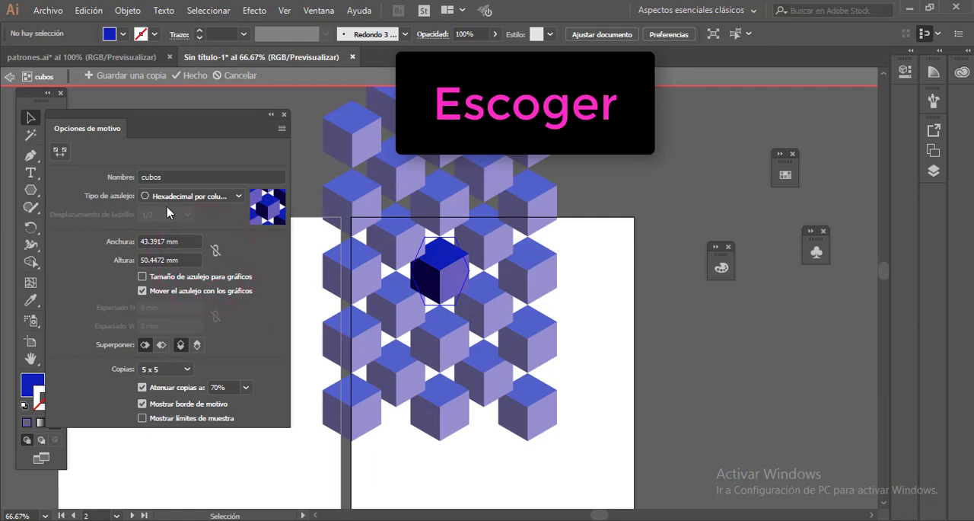
{"action": "left_click", "coordinate": [191, 368]}
{"action": "left_click", "coordinate": [179, 325]}
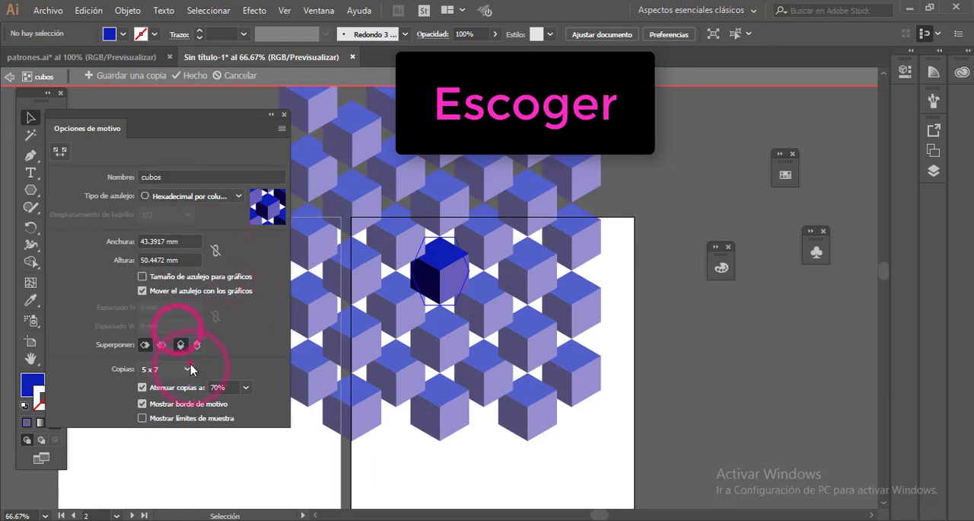
- Set the pattern's copies to 9 x 9 and its tile type to Hexadecimal por fila
{"action": "left_click", "coordinate": [191, 365]}
{"action": "left_click", "coordinate": [174, 181]}
{"action": "left_click", "coordinate": [183, 369]}
{"action": "left_click", "coordinate": [162, 229]}
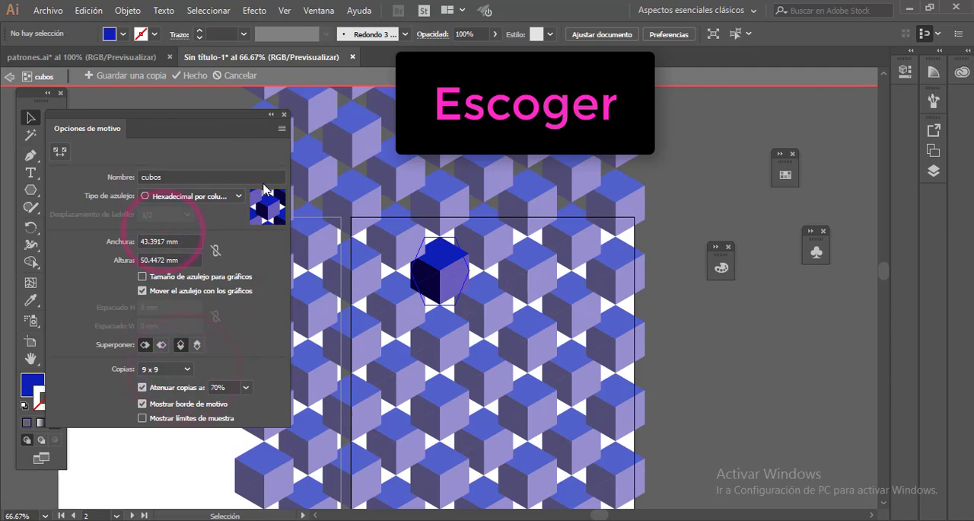
{"action": "left_click", "coordinate": [244, 196]}
{"action": "left_click", "coordinate": [199, 274]}
{"action": "left_click_drag", "start_coordinate": [447, 177], "coordinate": [509, 248]}
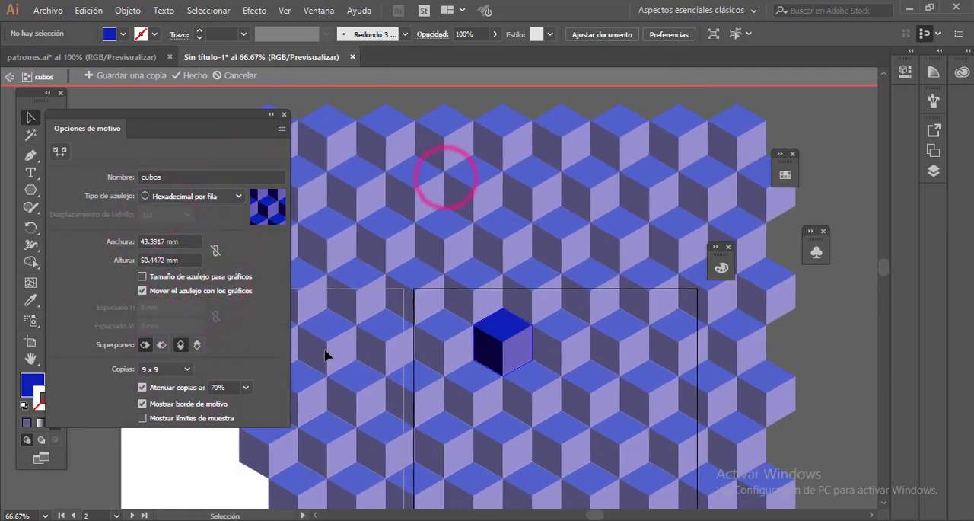
- Preview the pattern with several other copy counts, including 1 x 1
{"action": "left_click", "coordinate": [188, 368]}
{"action": "left_click", "coordinate": [173, 325]}
{"action": "left_click", "coordinate": [183, 371]}
{"action": "left_click", "coordinate": [163, 159]}
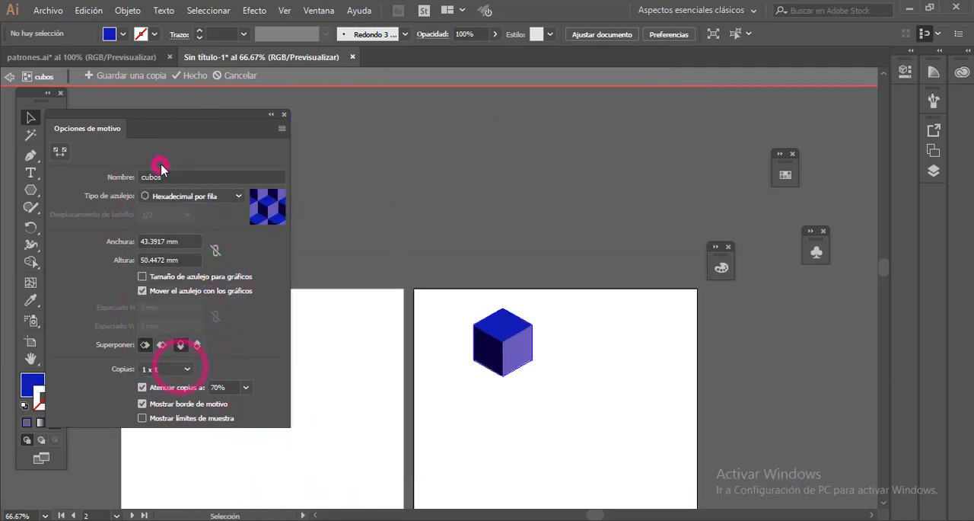
{"action": "left_click", "coordinate": [185, 368]}
{"action": "left_click", "coordinate": [163, 187]}
{"action": "left_click", "coordinate": [189, 369]}
{"action": "left_click", "coordinate": [171, 169]}
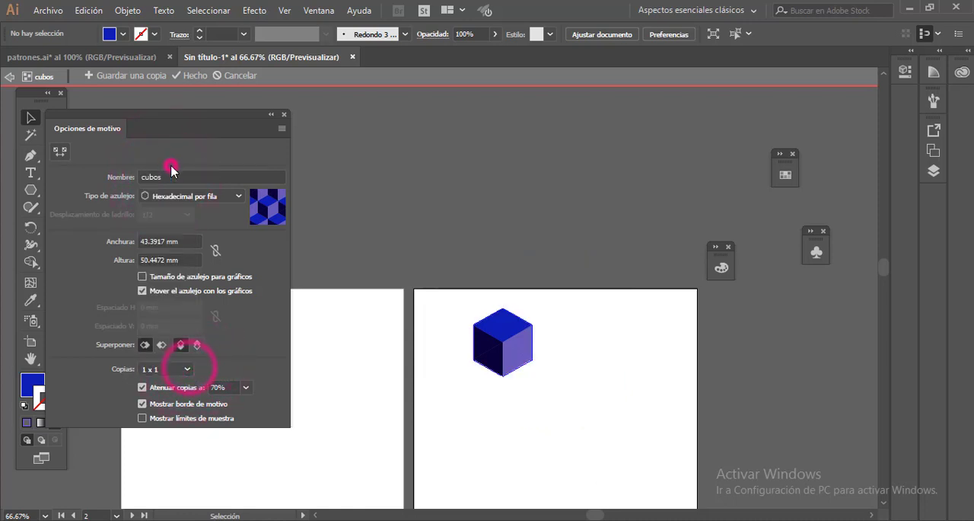
- Check the cubos pattern with 3 x 3 copies and one other count, and finish editing it
{"action": "left_click_drag", "start_coordinate": [162, 118], "coordinate": [236, 131]}
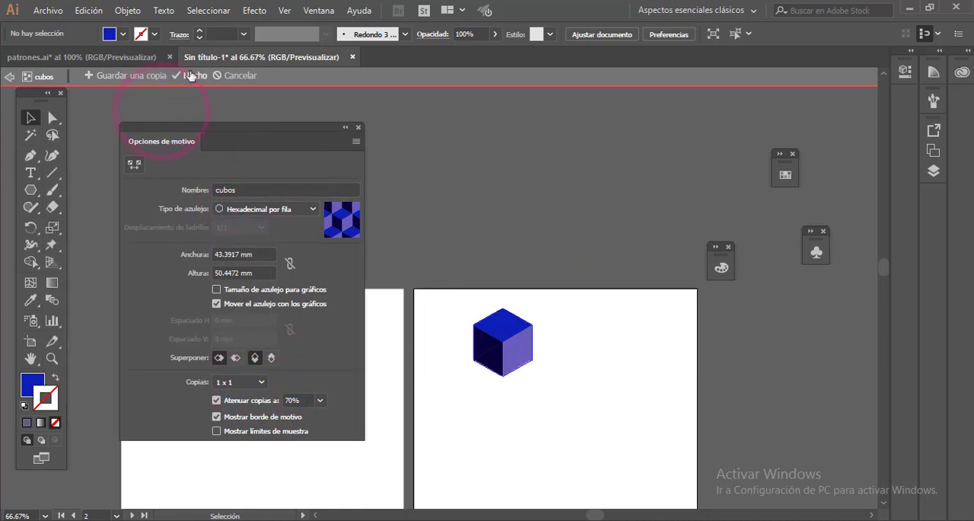
{"action": "left_click", "coordinate": [251, 382]}
{"action": "left_click", "coordinate": [238, 191]}
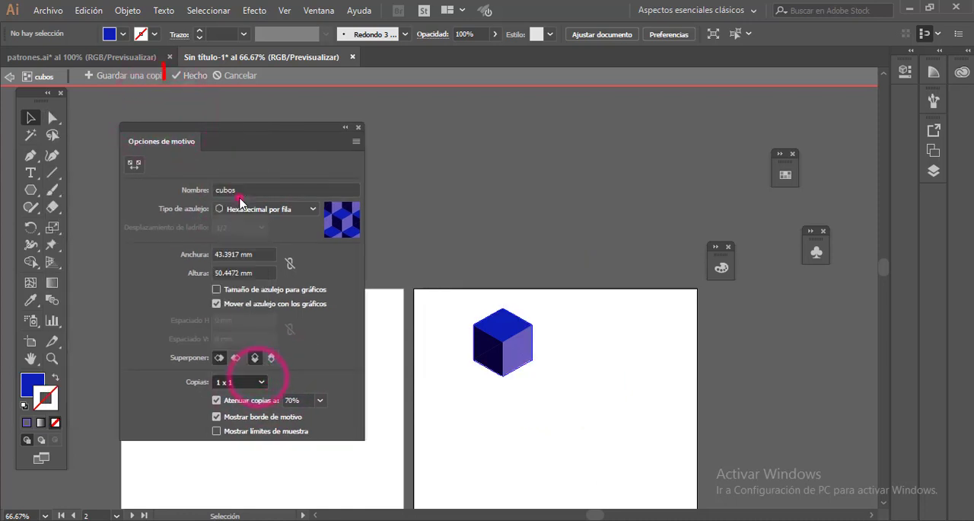
{"action": "left_click", "coordinate": [261, 384]}
{"action": "left_click", "coordinate": [230, 169]}
{"action": "left_click", "coordinate": [191, 76]}
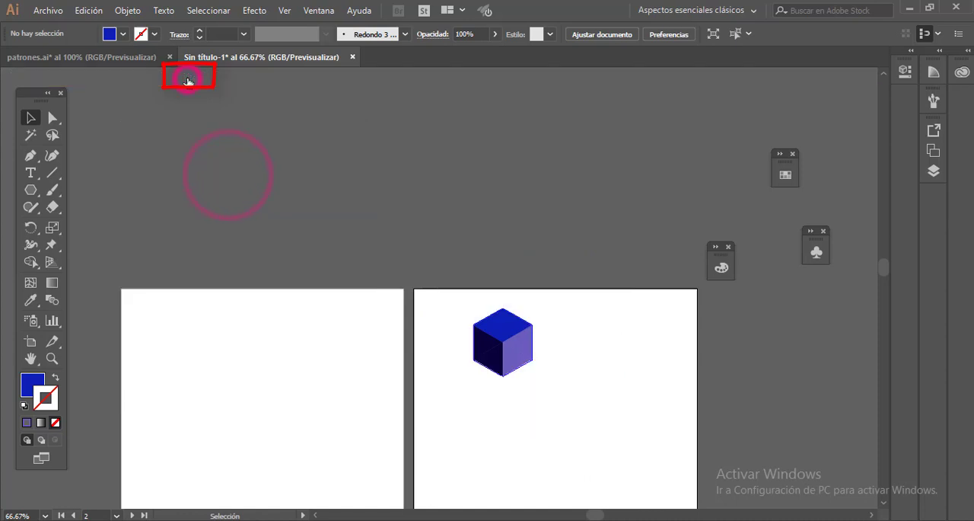
- Move the dark blue cube above the artboard and delete the lighter blue cube at the artboard's upper right
{"action": "left_click_drag", "start_coordinate": [510, 391], "coordinate": [528, 398]}
{"action": "left_click_drag", "start_coordinate": [494, 333], "coordinate": [464, 210]}
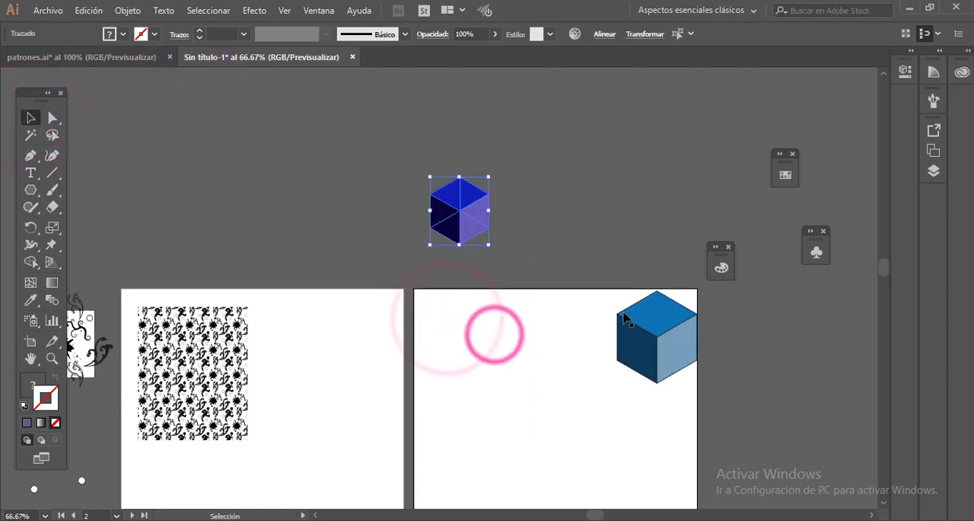
{"action": "left_click_drag", "start_coordinate": [683, 275], "coordinate": [607, 416]}
{"action": "key", "text": "Delete"}
- Draw a large rectangle on the second artboard, fill it with the cubos pattern swatch, and deselect it
{"action": "left_click", "coordinate": [30, 189]}
{"action": "left_click", "coordinate": [114, 189]}
{"action": "left_click_drag", "start_coordinate": [426, 322], "coordinate": [655, 499]}
{"action": "left_click", "coordinate": [27, 384]}
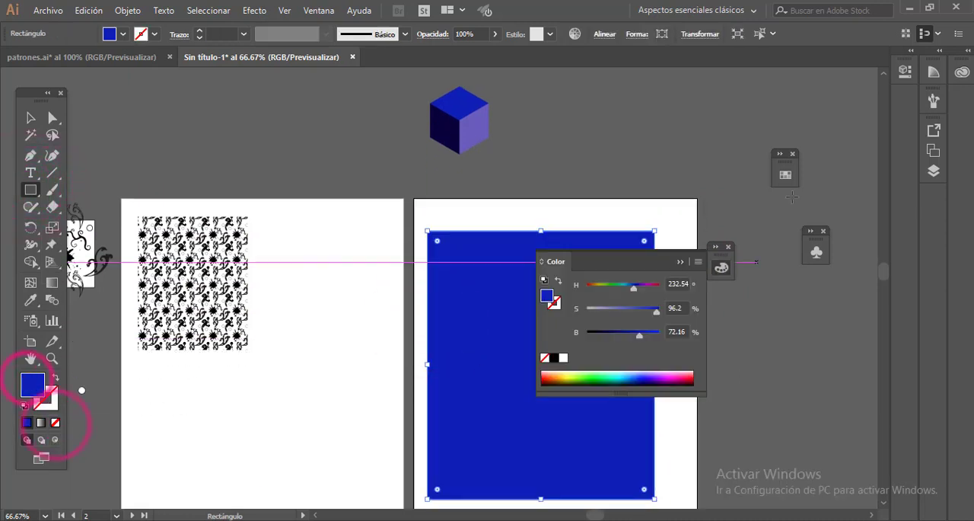
{"action": "left_click", "coordinate": [787, 175]}
{"action": "left_click", "coordinate": [551, 318]}
{"action": "left_click", "coordinate": [30, 117]}
{"action": "left_click", "coordinate": [254, 115]}
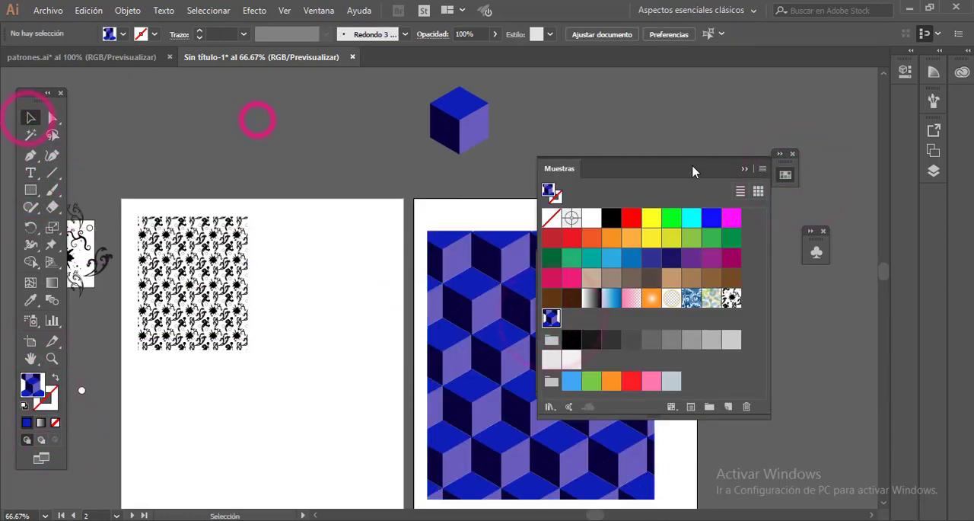
{"action": "left_click", "coordinate": [745, 168]}
- Examine the cubos-filled rectangle up close and in full-screen view to check how the cubes join
{"action": "left_click", "coordinate": [679, 262]}
{"action": "scroll", "coordinate": [677, 308], "scroll_direction": "down", "scroll_amount": 1}
{"action": "left_click", "coordinate": [683, 343]}
{"action": "key", "text": "ctrl+plus"}
{"action": "key", "text": "ctrl+plus"}
{"action": "key", "text": "ctrl+plus"}
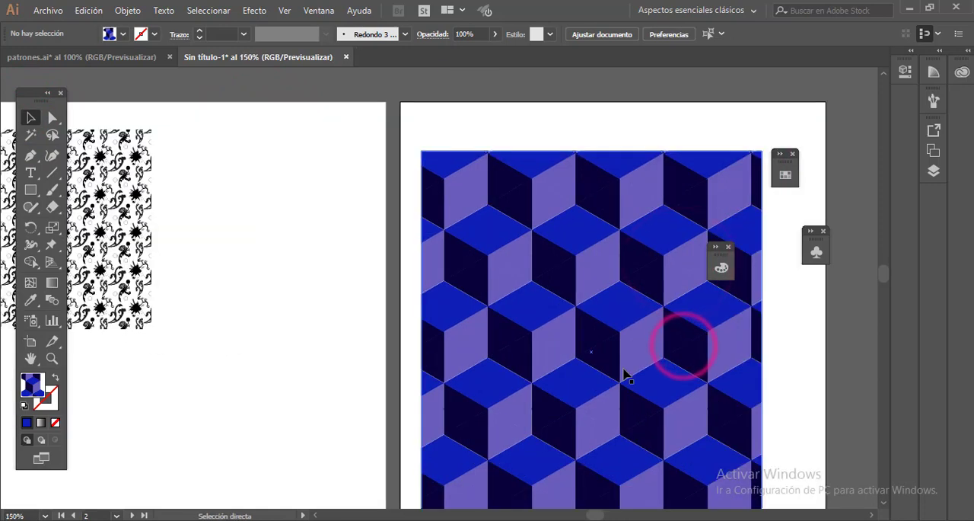
{"action": "key", "text": "f"}
{"action": "left_click_drag", "start_coordinate": [641, 221], "coordinate": [306, 216]}
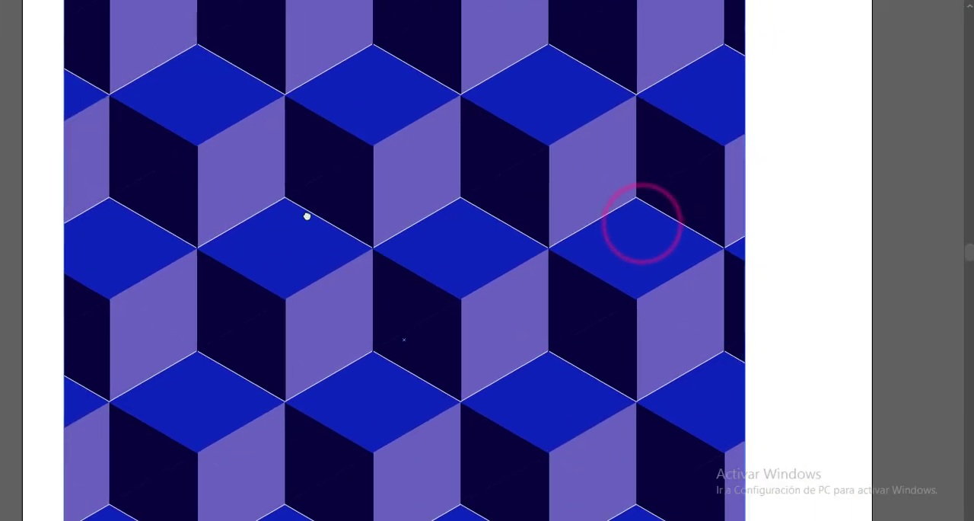
{"action": "left_click", "coordinate": [519, 146]}
{"action": "key", "text": "ctrl+minus"}
{"action": "key", "text": "ctrl+minus"}
{"action": "key", "text": "ctrl+minus"}
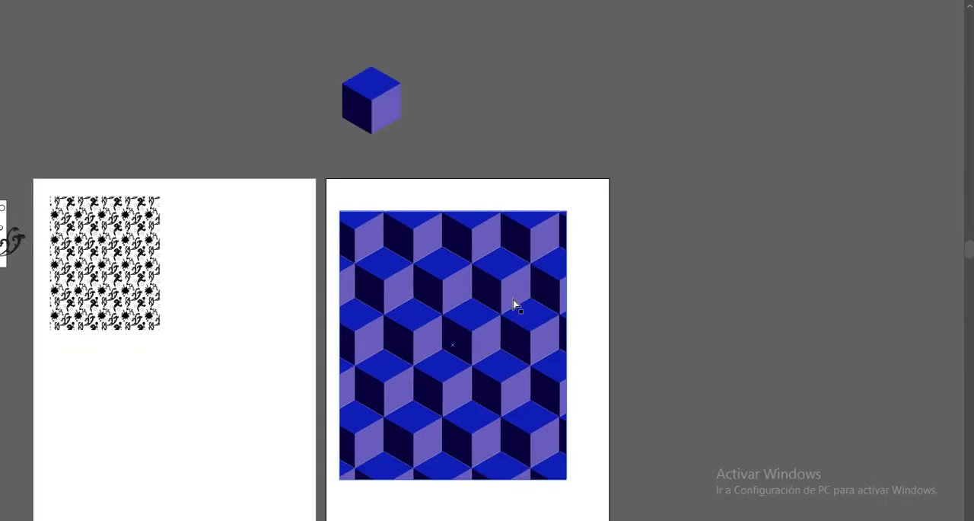
{"action": "left_click_drag", "start_coordinate": [490, 305], "coordinate": [538, 217]}
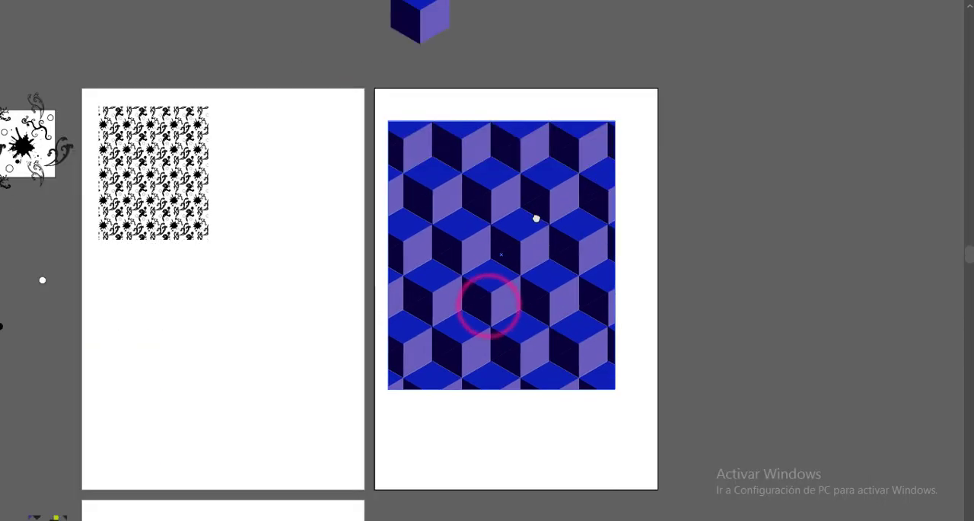
{"action": "key", "text": "f"}
{"action": "key", "text": "f"}
{"action": "left_click", "coordinate": [512, 208]}
- Move the geometric motif symbol farther from the lower artboard onto the empty canvas
{"action": "left_click_drag", "start_coordinate": [615, 434], "coordinate": [611, 388]}
{"action": "left_click_drag", "start_coordinate": [398, 431], "coordinate": [445, 230]}
{"action": "left_click_drag", "start_coordinate": [332, 404], "coordinate": [439, 274]}
{"action": "key", "text": "ctrl+plus"}
{"action": "key", "text": "ctrl+plus"}
{"action": "left_click_drag", "start_coordinate": [268, 390], "coordinate": [411, 304]}
{"action": "left_click_drag", "start_coordinate": [250, 426], "coordinate": [323, 341]}
{"action": "left_click_drag", "start_coordinate": [239, 411], "coordinate": [380, 270]}
{"action": "left_click_drag", "start_coordinate": [250, 443], "coordinate": [366, 282]}
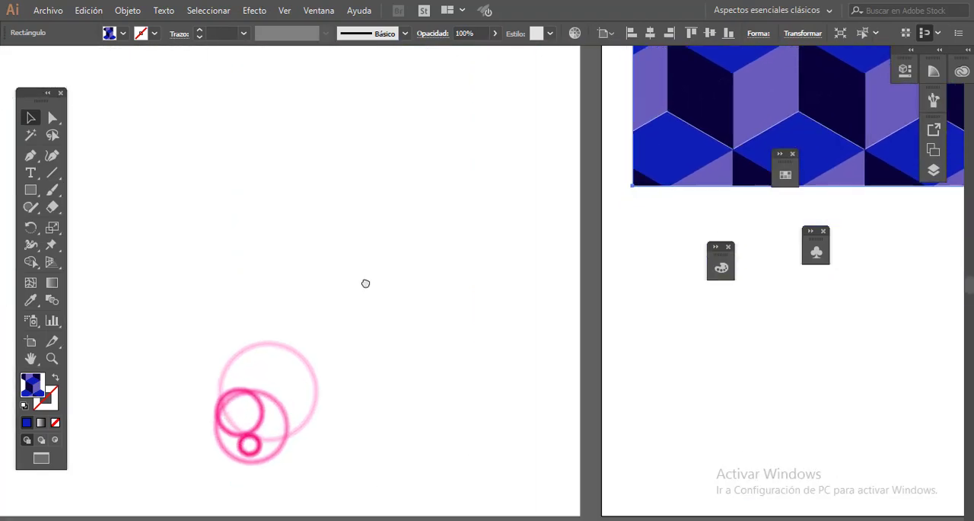
{"action": "left_click_drag", "start_coordinate": [268, 417], "coordinate": [388, 243]}
{"action": "left_click_drag", "start_coordinate": [258, 339], "coordinate": [343, 279]}
{"action": "left_click_drag", "start_coordinate": [252, 252], "coordinate": [450, 226]}
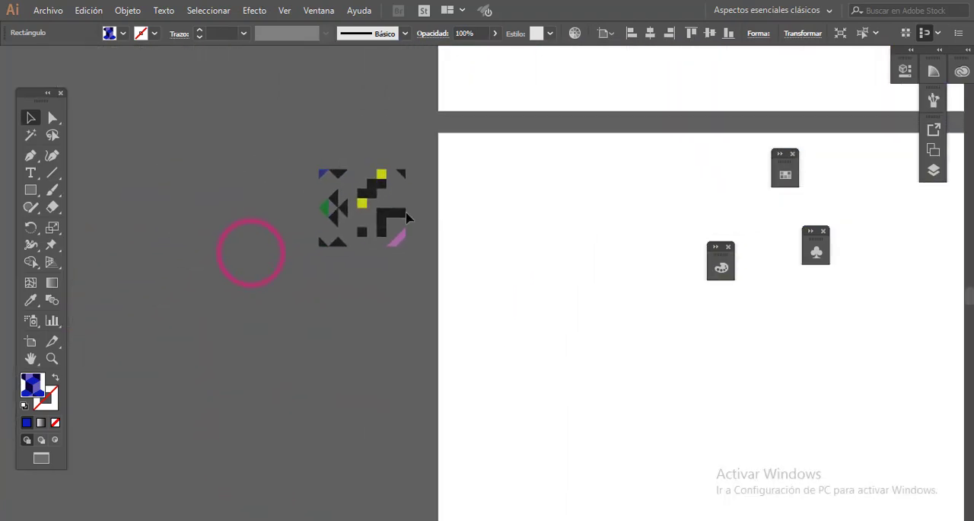
{"action": "left_click_drag", "start_coordinate": [373, 195], "coordinate": [192, 138]}
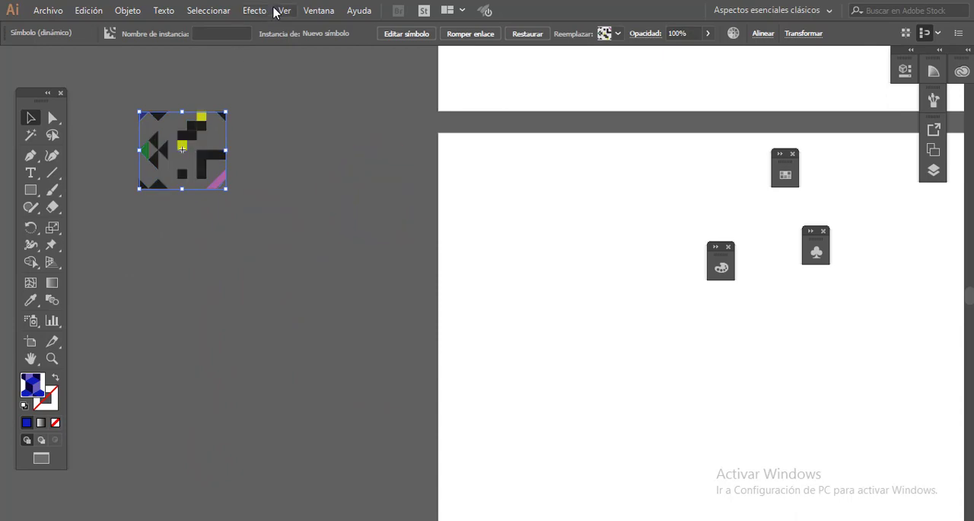
- Show the grid, deselect the symbol, and set the drawing colors to a black fill with no stroke
{"action": "left_click", "coordinate": [282, 10]}
{"action": "left_click", "coordinate": [345, 484]}
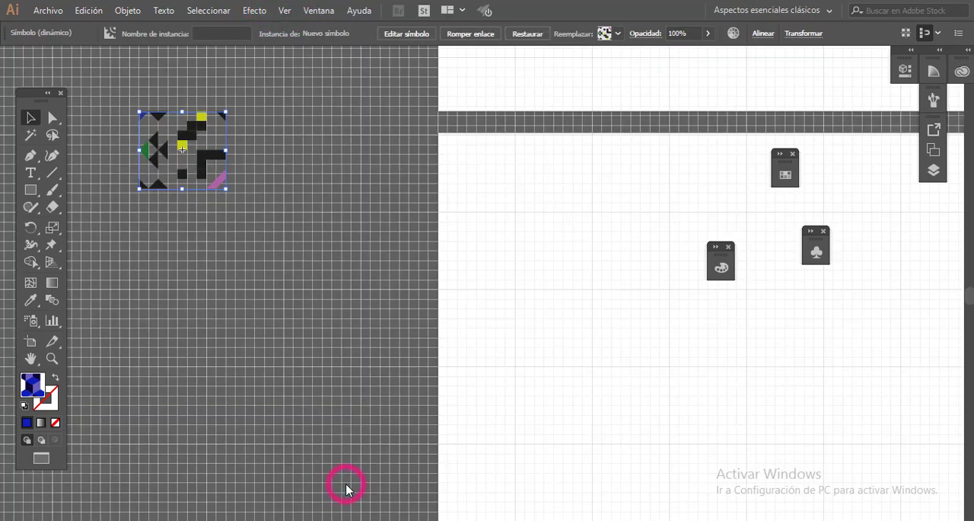
{"action": "key", "text": "ctrl+plus"}
{"action": "key", "text": "ctrl+plus"}
{"action": "left_click_drag", "start_coordinate": [491, 267], "coordinate": [220, 141]}
{"action": "left_click", "coordinate": [177, 320]}
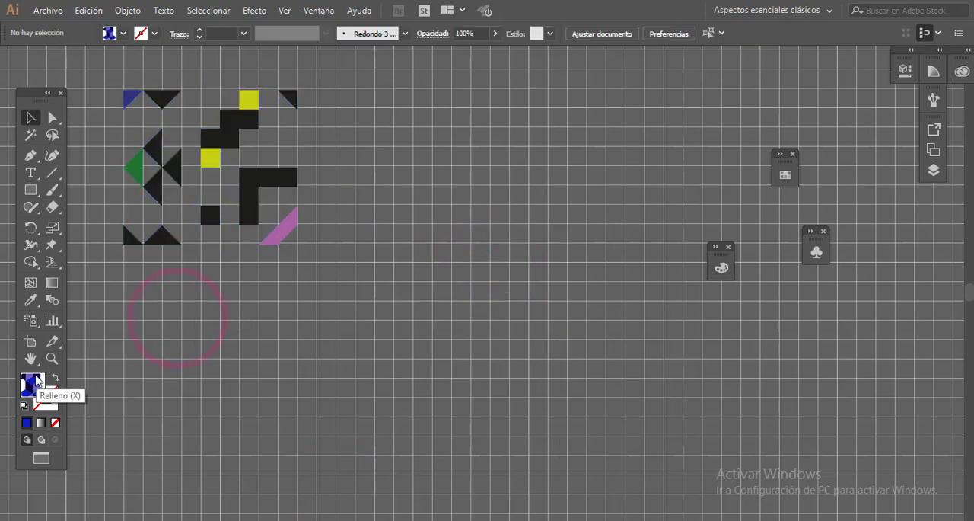
{"action": "key", "text": "d"}
{"action": "left_click", "coordinate": [56, 423]}
{"action": "left_click", "coordinate": [52, 408]}
{"action": "left_click", "coordinate": [55, 377]}
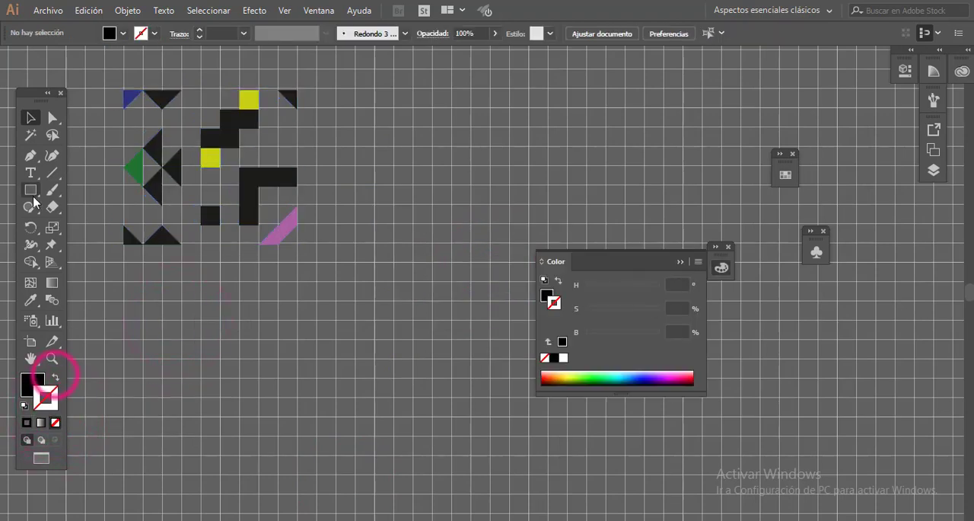
- Draw a one-square black right triangle below the symbol's lower-left corner with the Pen tool and turn on snapping to the grid
{"action": "key", "text": "ctrl+plus"}
{"action": "key", "text": "ctrl+plus"}
{"action": "left_click_drag", "start_coordinate": [111, 230], "coordinate": [294, 335]}
{"action": "left_click_drag", "start_coordinate": [169, 196], "coordinate": [344, 253]}
{"action": "left_click", "coordinate": [161, 398]}
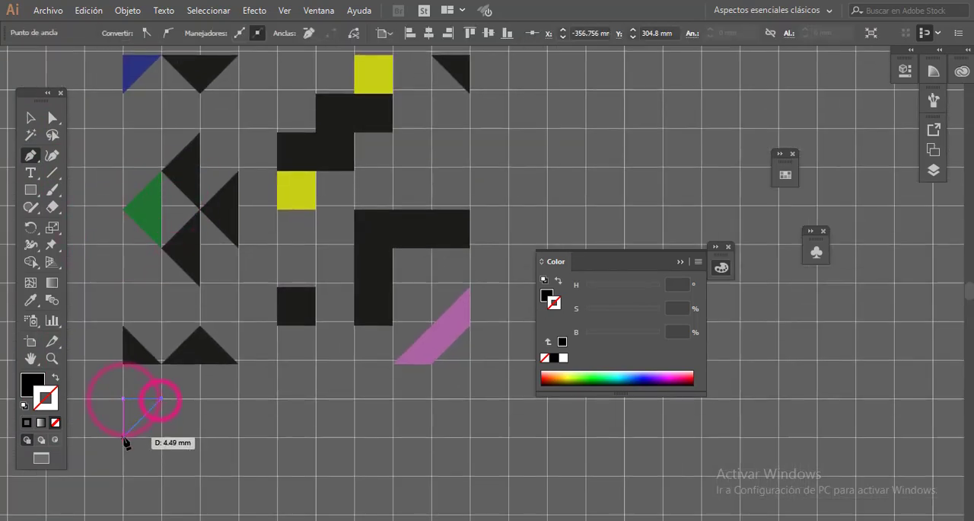
{"action": "left_click", "coordinate": [284, 10]}
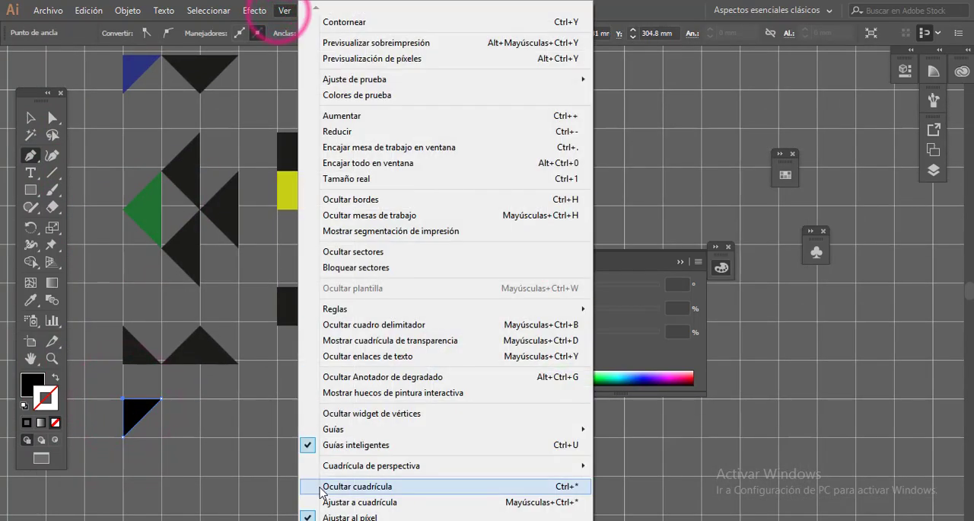
{"action": "left_click", "coordinate": [366, 503]}
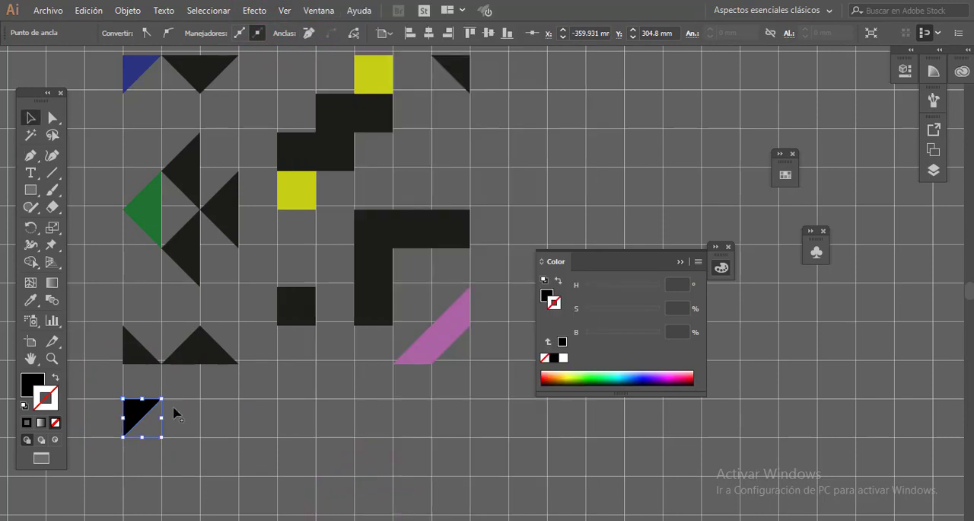
{"action": "left_click", "coordinate": [174, 412]}
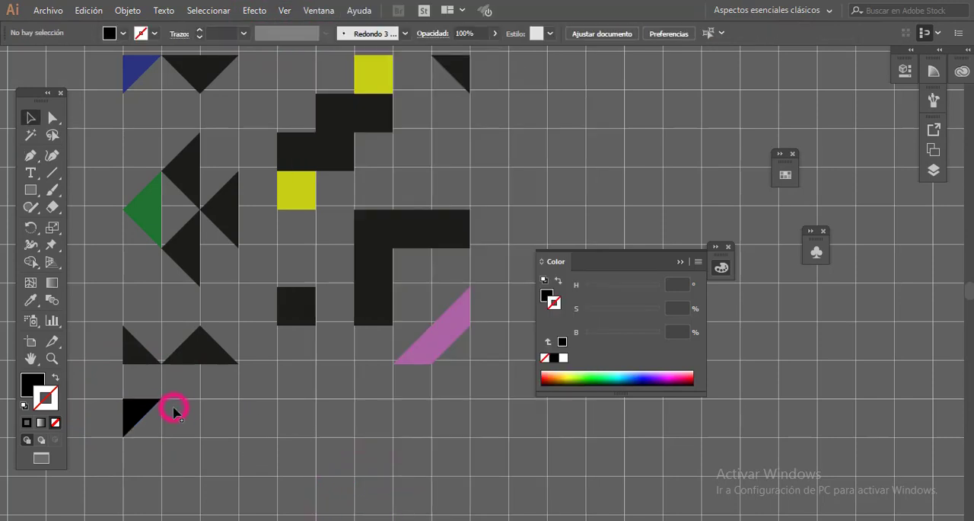
- Draw an inverted black triangle two grid squares wide beside the first, and a one-square black block farther along the row
{"action": "left_click", "coordinate": [238, 399]}
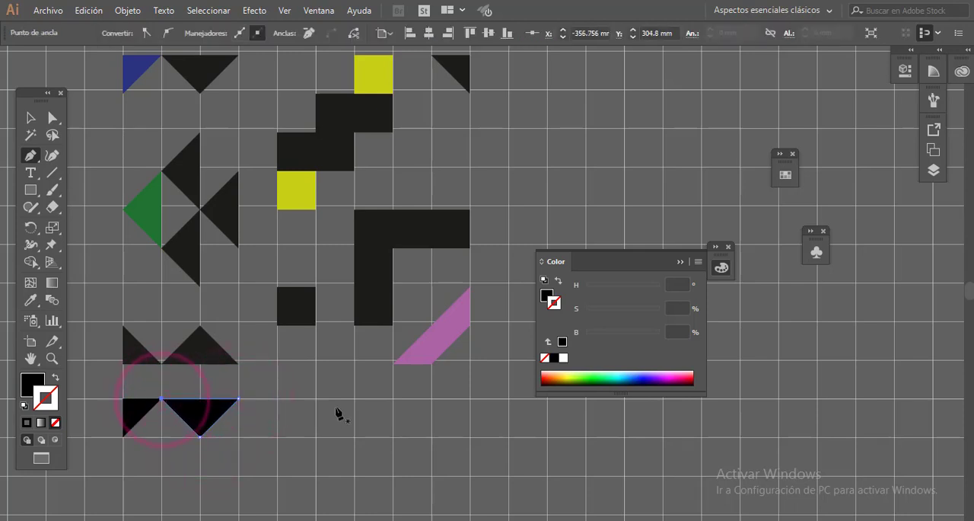
{"action": "left_click", "coordinate": [355, 435]}
{"action": "left_click", "coordinate": [392, 436]}
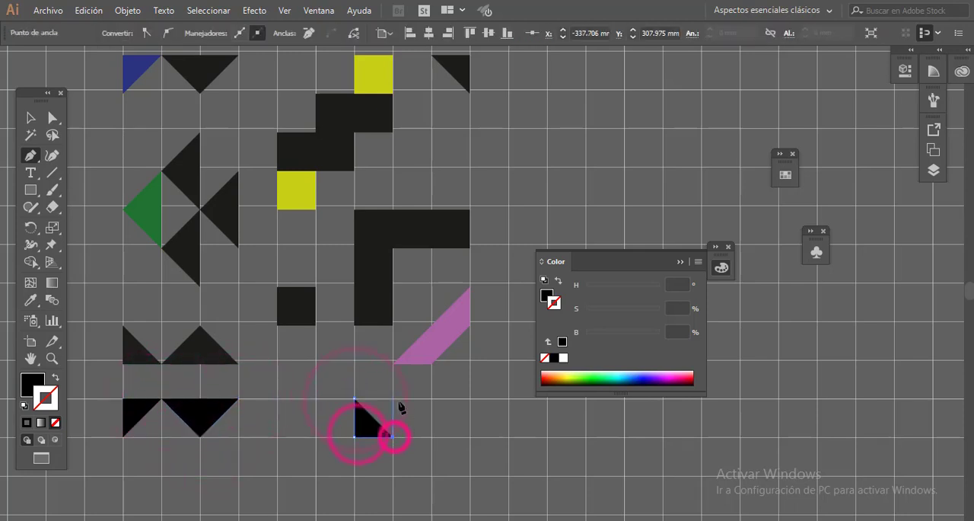
- Align the reference symbol with the grid and draw a one-square black right triangle at the right end of the new row
{"action": "left_click", "coordinate": [30, 116]}
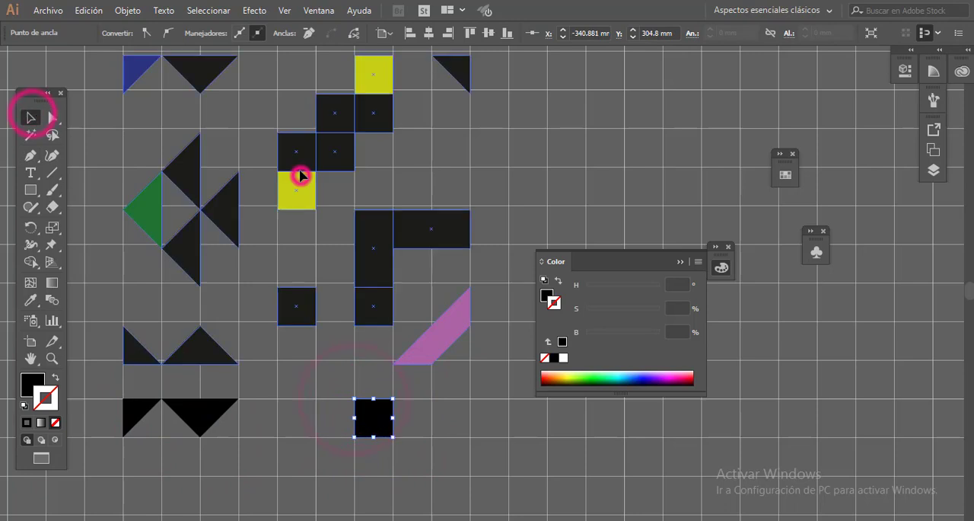
{"action": "left_click", "coordinate": [296, 168]}
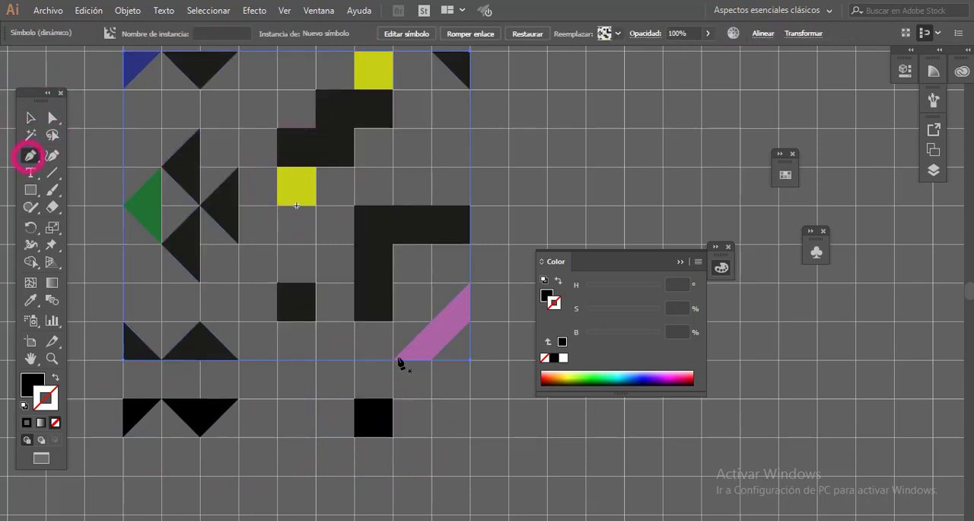
{"action": "left_click", "coordinate": [431, 398]}
{"action": "left_click", "coordinate": [470, 436]}
{"action": "left_click", "coordinate": [470, 398]}
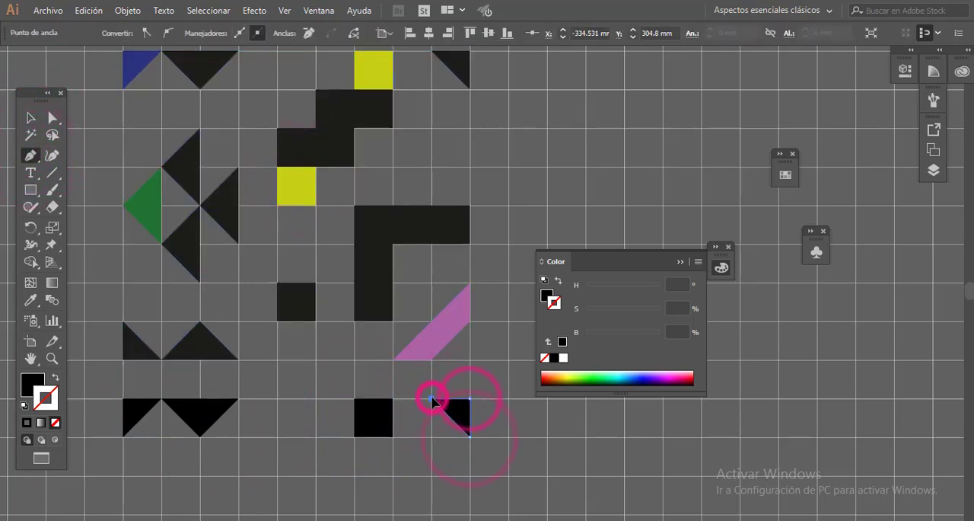
- Build the black staircase below the square block with two offset two-by-one rectangles and a one-square block under its lower-left end
{"action": "left_click", "coordinate": [390, 440]}
{"action": "left_click", "coordinate": [316, 474]}
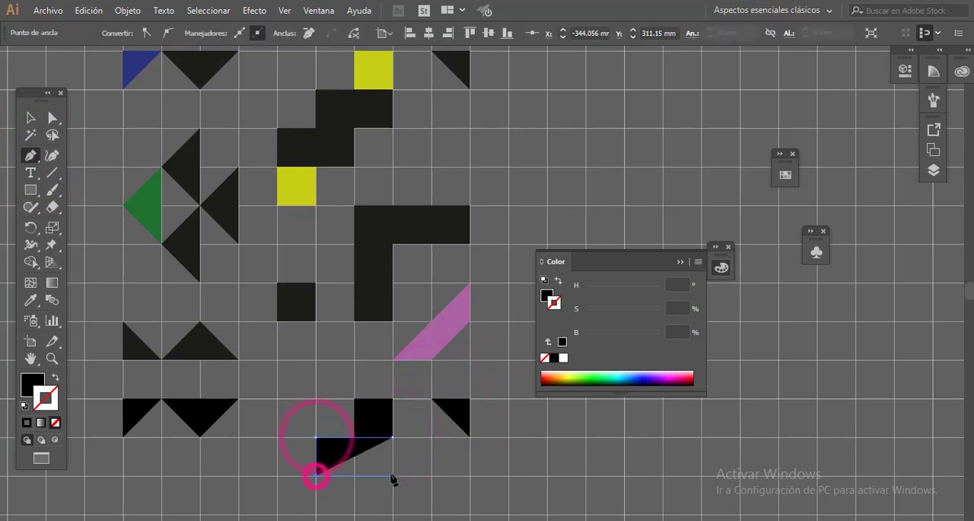
{"action": "scroll", "coordinate": [394, 441], "scroll_direction": "down", "scroll_amount": 1}
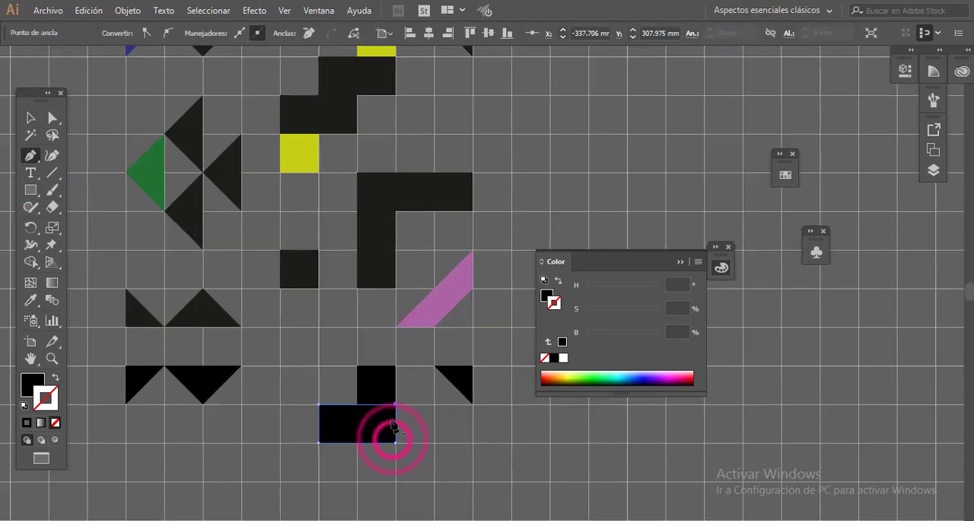
{"action": "left_click", "coordinate": [357, 481]}
{"action": "left_click", "coordinate": [280, 481]}
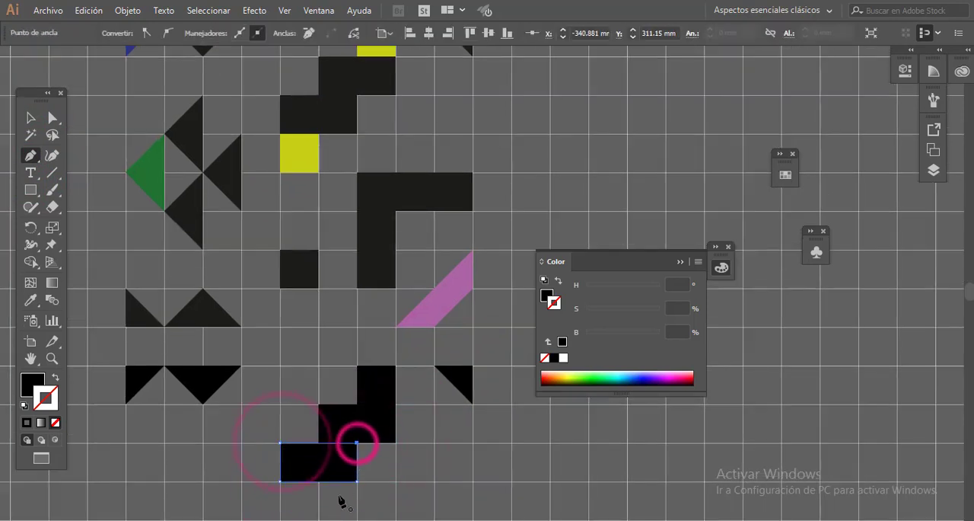
{"action": "left_click", "coordinate": [280, 519]}
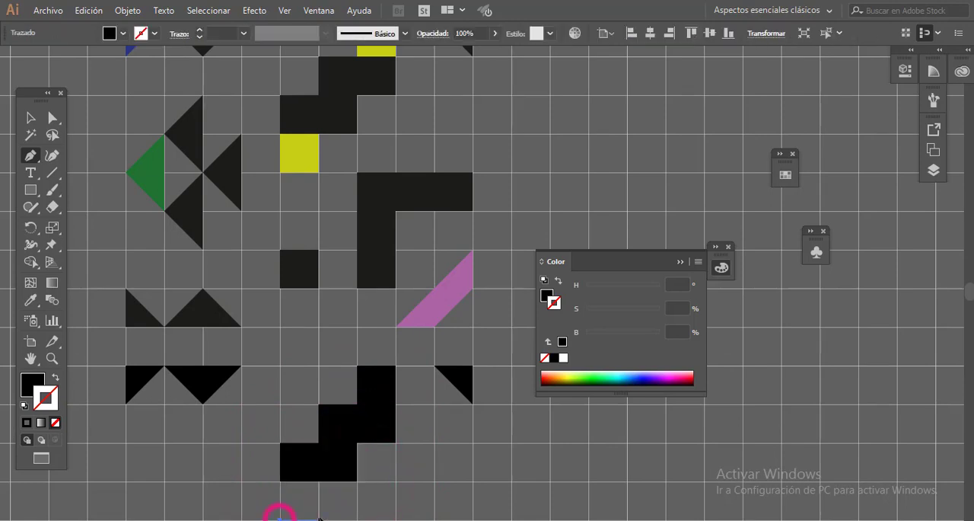
{"action": "left_click", "coordinate": [318, 519]}
{"action": "left_click", "coordinate": [318, 480]}
- Draw two left-pointing black triangles, each two grid squares tall, with the second one square right and one square lower
{"action": "scroll", "coordinate": [348, 463], "scroll_direction": "left", "scroll_amount": 1}
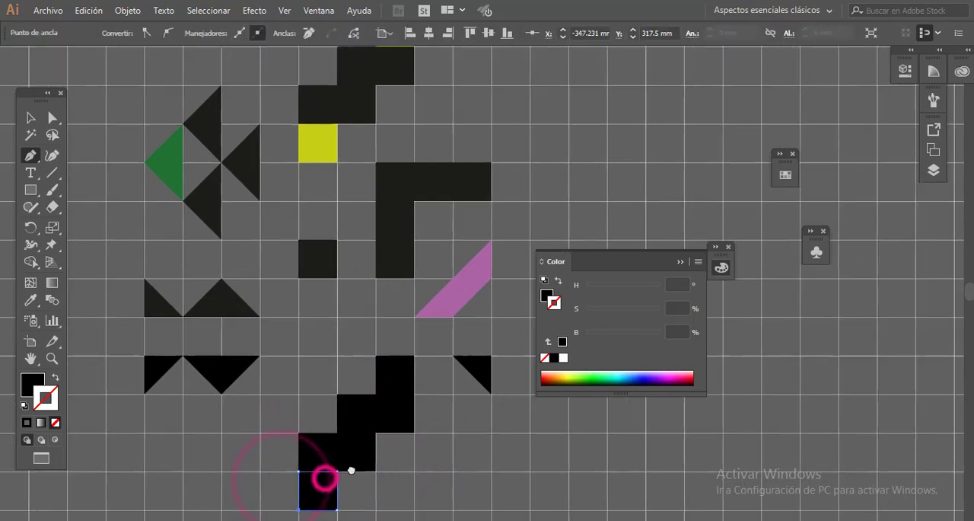
{"action": "left_click", "coordinate": [241, 438]}
{"action": "left_click", "coordinate": [242, 515]}
{"action": "left_click_drag", "start_coordinate": [233, 461], "coordinate": [218, 418]}
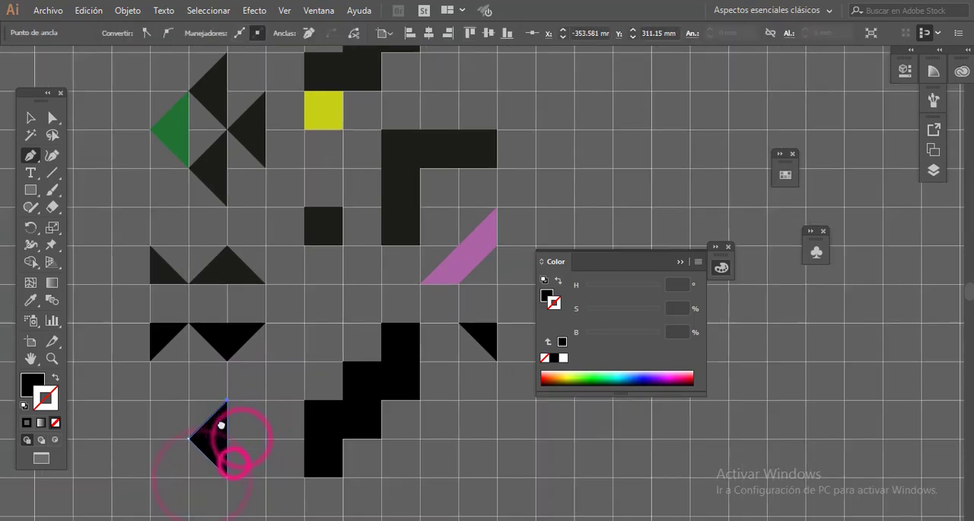
{"action": "left_click", "coordinate": [265, 434]}
{"action": "left_click", "coordinate": [266, 510]}
{"action": "left_click", "coordinate": [227, 473]}
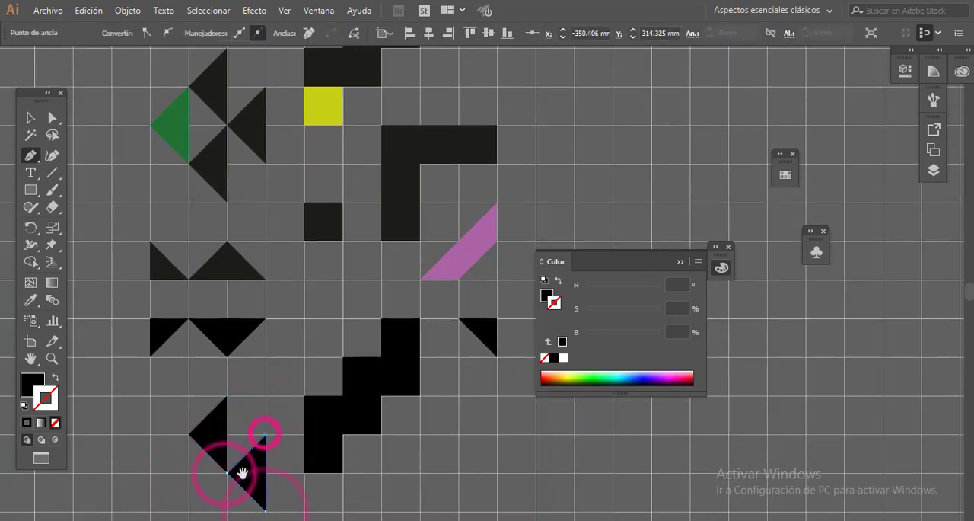
- Draw two more left-pointing black triangles, each two grid squares tall, to complete the four-triangle diamond cluster
{"action": "left_click_drag", "start_coordinate": [242, 473], "coordinate": [254, 448]}
{"action": "left_click", "coordinate": [228, 427]}
{"action": "left_click", "coordinate": [228, 503]}
{"action": "left_click", "coordinate": [194, 463]}
{"action": "left_click", "coordinate": [221, 393]}
{"action": "left_click", "coordinate": [221, 470]}
{"action": "left_click", "coordinate": [184, 432]}
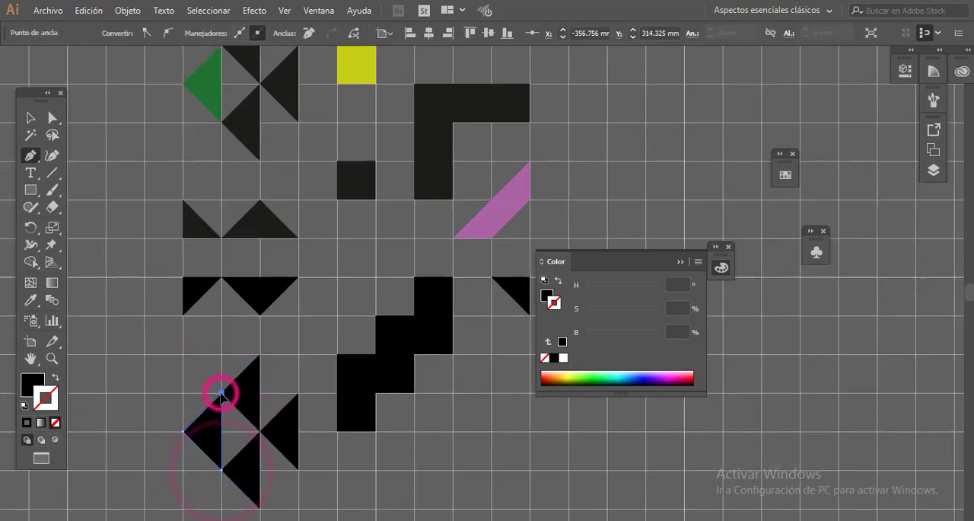
- Draw a one-square black block two grid rows below the lower end of the staircase
{"action": "left_click_drag", "start_coordinate": [281, 416], "coordinate": [284, 397]}
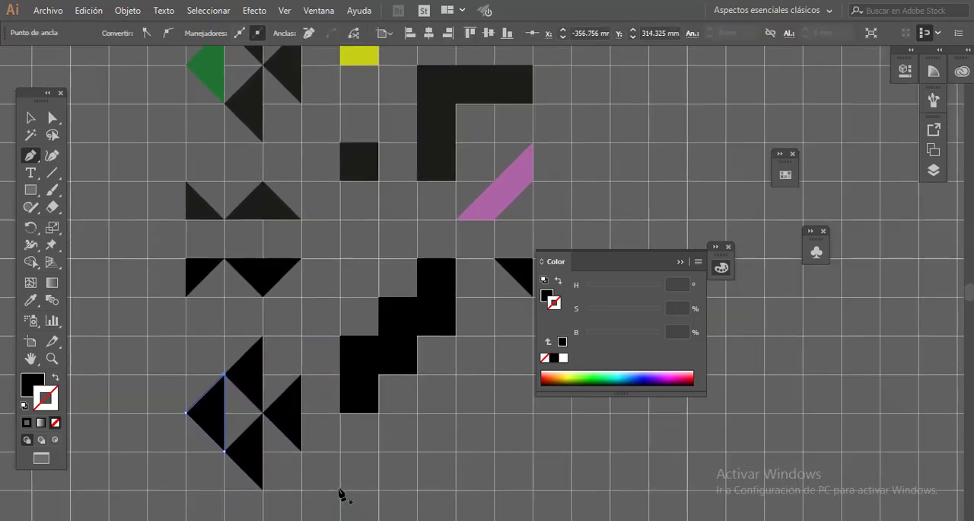
{"action": "left_click", "coordinate": [379, 494]}
{"action": "left_click", "coordinate": [340, 489]}
- Try to draw the black L-shaped bar as one Pen path, three grid squares wide and four tall
{"action": "left_click_drag", "start_coordinate": [372, 448], "coordinate": [327, 398]}
{"action": "left_click", "coordinate": [372, 478]}
{"action": "left_click", "coordinate": [411, 478]}
{"action": "left_click_drag", "start_coordinate": [420, 406], "coordinate": [410, 433]}
{"action": "left_click", "coordinate": [478, 388]}
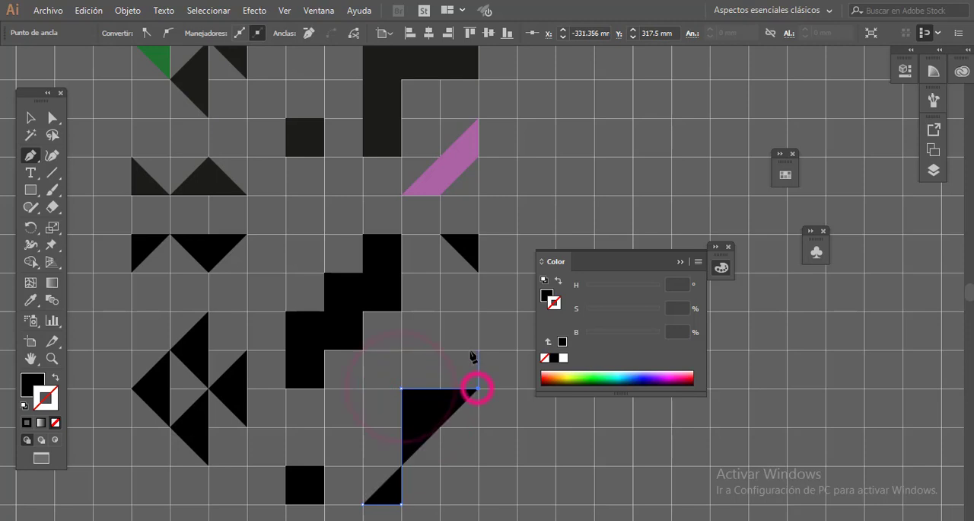
{"action": "left_click", "coordinate": [477, 352]}
{"action": "left_click", "coordinate": [365, 350]}
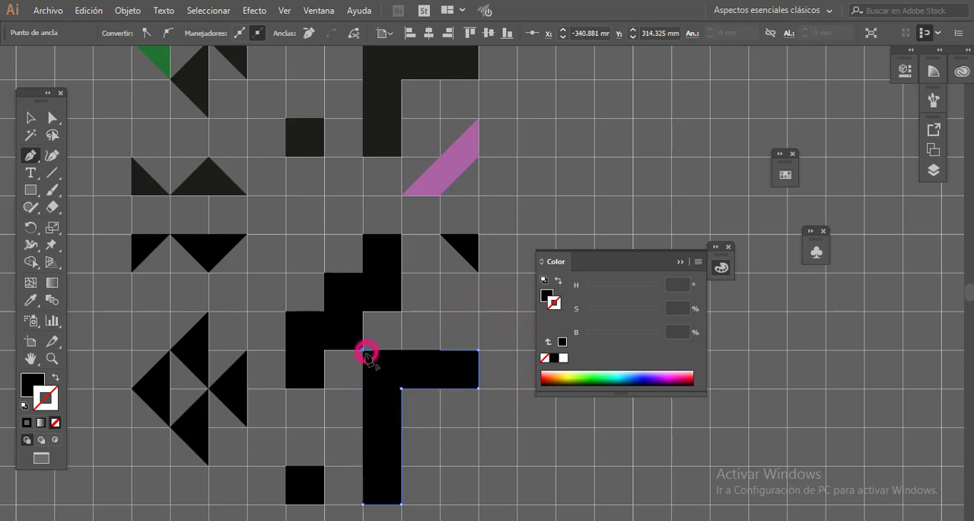
{"action": "left_click_drag", "start_coordinate": [379, 351], "coordinate": [386, 410]}
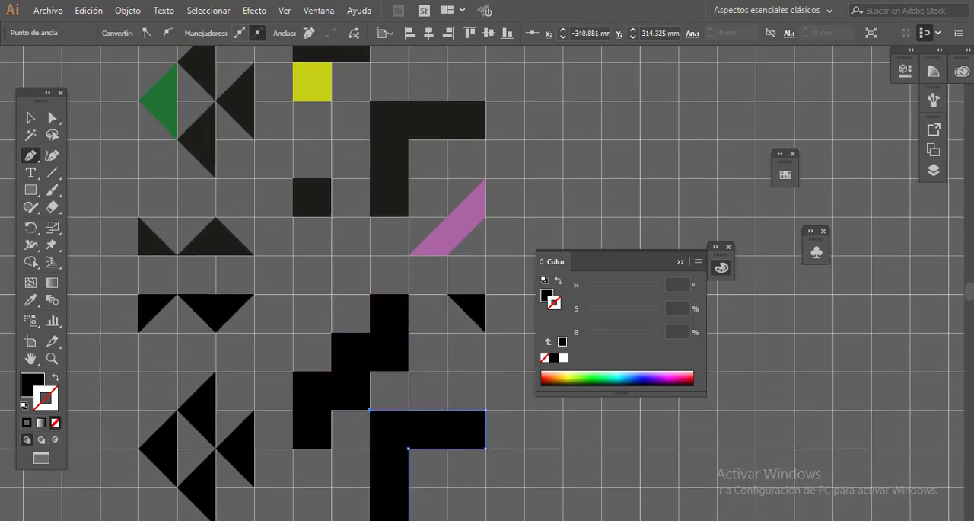
- Build the black L-shaped bar from a one-by-three vertical rectangle and a two-by-one horizontal rectangle joined at its upper right
{"action": "left_click_drag", "start_coordinate": [521, 488], "coordinate": [485, 370]}
{"action": "key", "text": "ctrl+minus"}
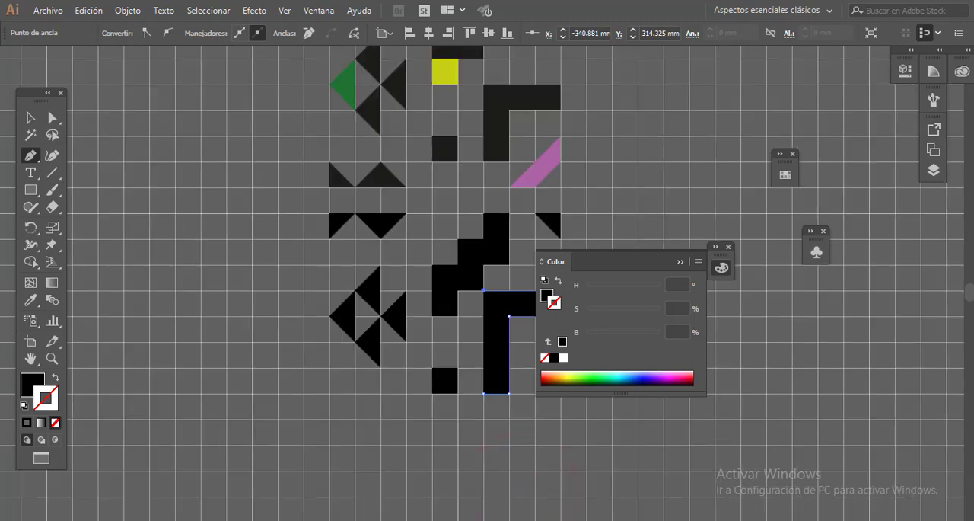
{"action": "key", "text": "f"}
{"action": "key", "text": "f"}
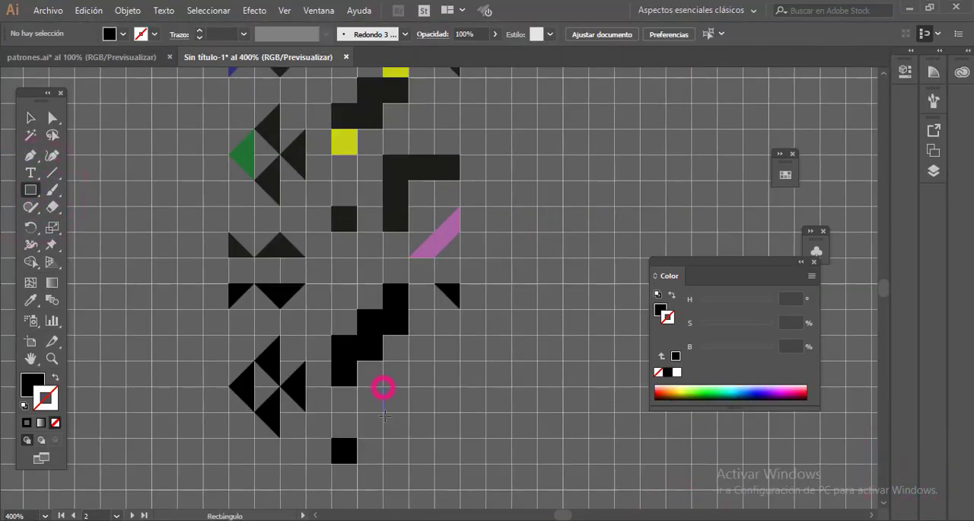
{"action": "left_click_drag", "start_coordinate": [409, 460], "coordinate": [409, 462]}
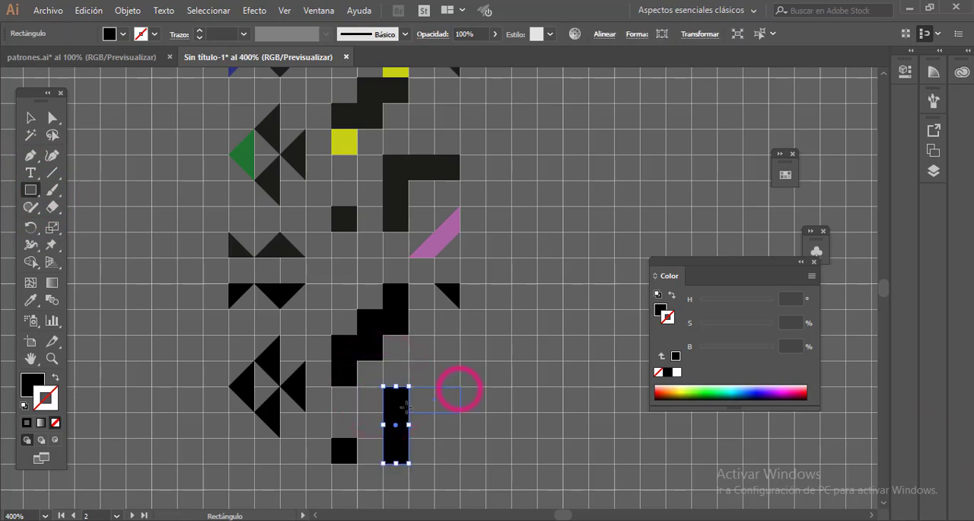
{"action": "left_click_drag", "start_coordinate": [460, 388], "coordinate": [460, 388]}
- Draw a black diagonal band with the Pen tool, two grid squares wide and two tall, at the lower-right corner of the motif
{"action": "left_click", "coordinate": [30, 156]}
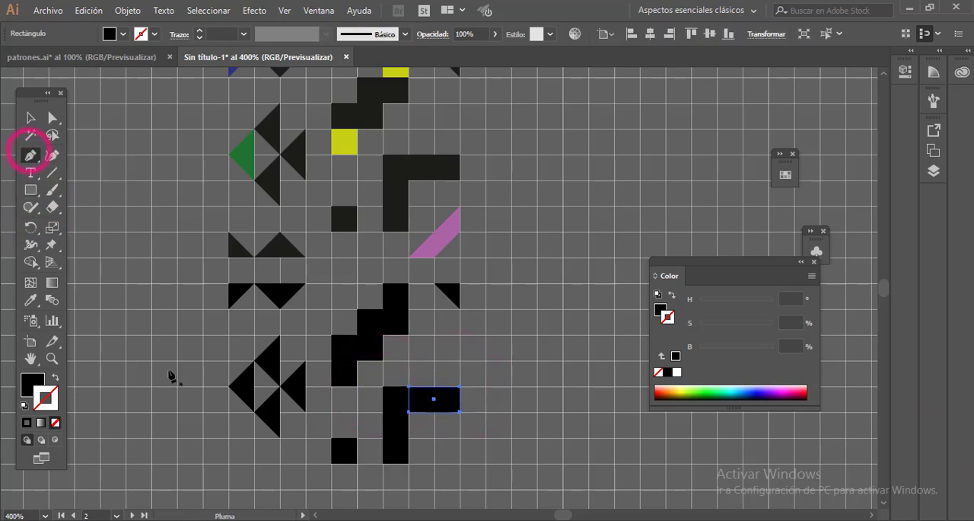
{"action": "scroll", "coordinate": [416, 473], "scroll_direction": "down", "scroll_amount": 1}
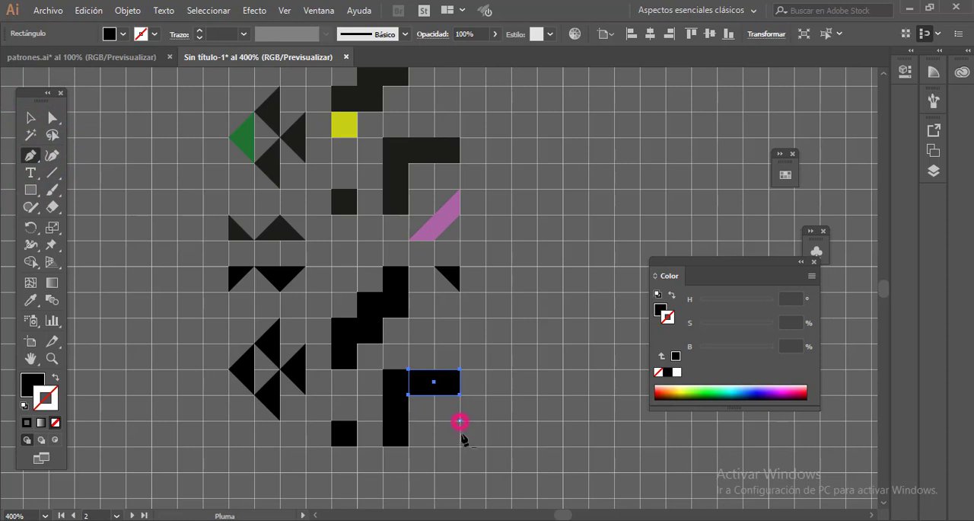
{"action": "left_click_drag", "start_coordinate": [460, 446], "coordinate": [436, 475]}
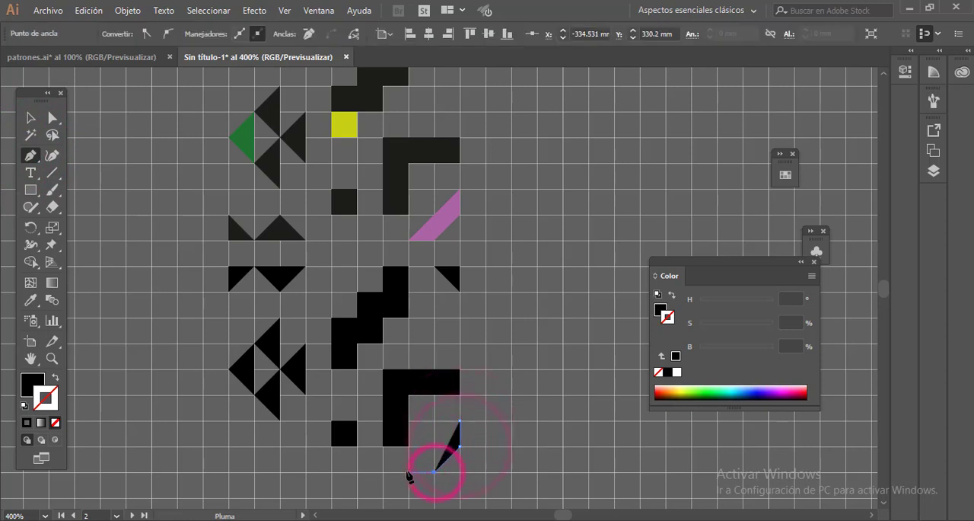
{"action": "left_click", "coordinate": [409, 472]}
{"action": "left_click", "coordinate": [460, 421]}
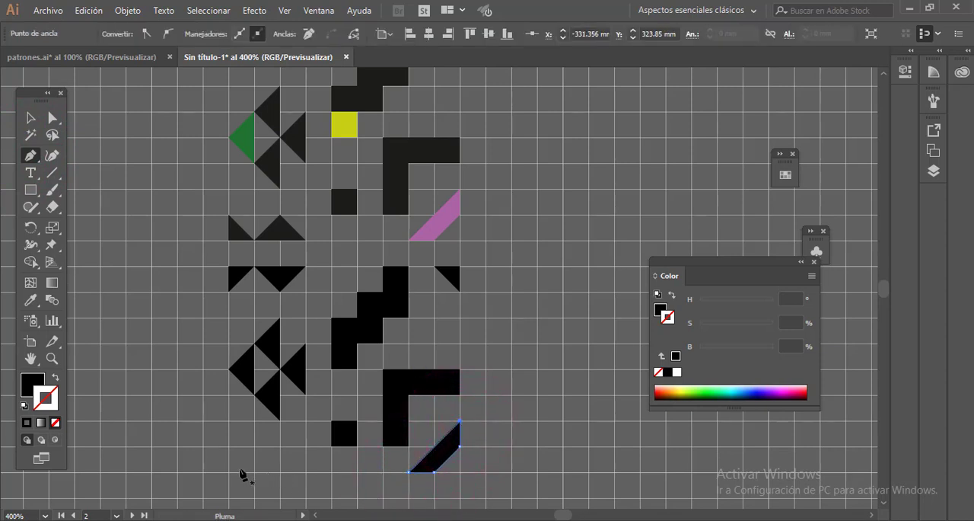
- Draw a one-square black right triangle and an upright triangle two grid squares wide along the motif's lower-left edge
{"action": "left_click_drag", "start_coordinate": [228, 473], "coordinate": [251, 471]}
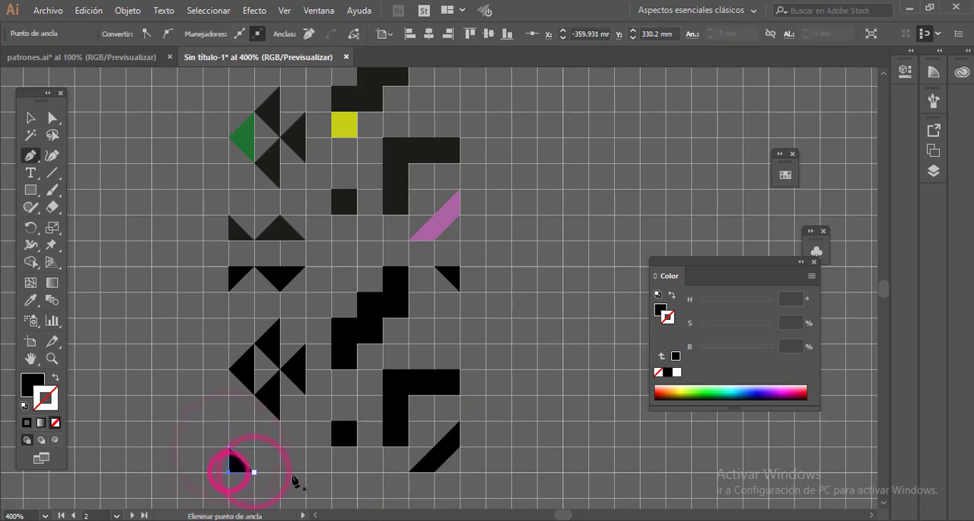
{"action": "left_click", "coordinate": [254, 472]}
{"action": "left_click", "coordinate": [280, 447]}
{"action": "left_click", "coordinate": [304, 472]}
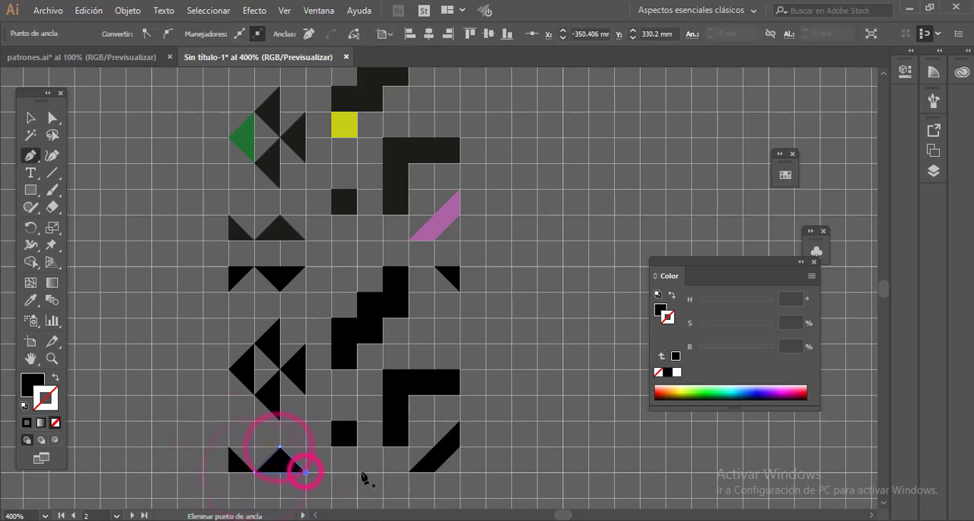
- Select all the black shapes of the redrawn motif and save them as a dynamic symbol named símbolo 3
{"action": "left_click", "coordinate": [31, 117]}
{"action": "left_click", "coordinate": [551, 322]}
{"action": "scroll", "coordinate": [553, 330], "scroll_direction": "up", "scroll_amount": 1}
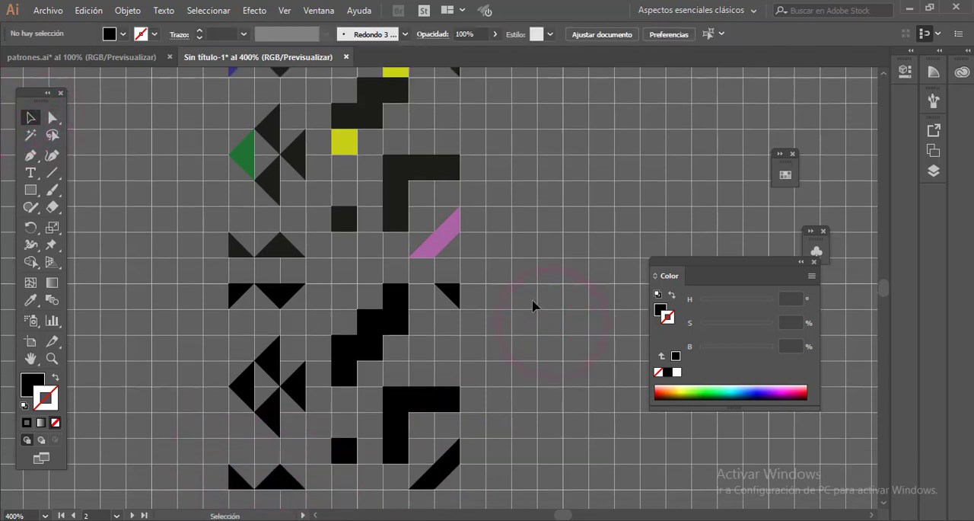
{"action": "left_click_drag", "start_coordinate": [195, 495], "coordinate": [396, 340]}
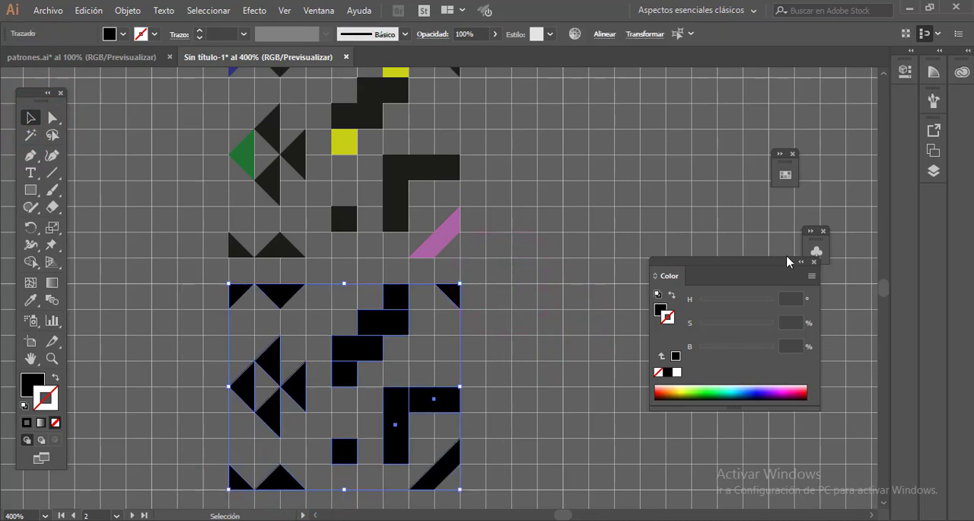
{"action": "left_click", "coordinate": [814, 253]}
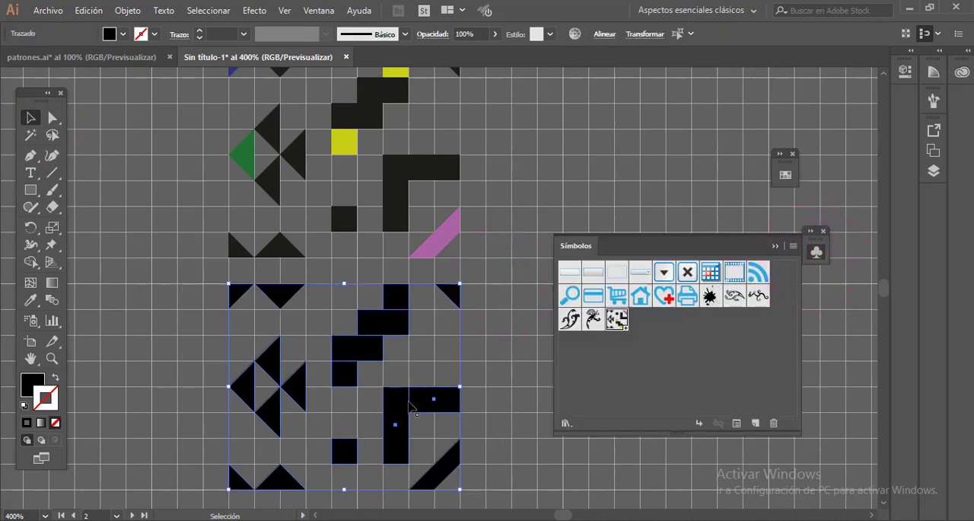
{"action": "left_click_drag", "start_coordinate": [410, 405], "coordinate": [642, 333]}
{"action": "key", "text": "Return"}
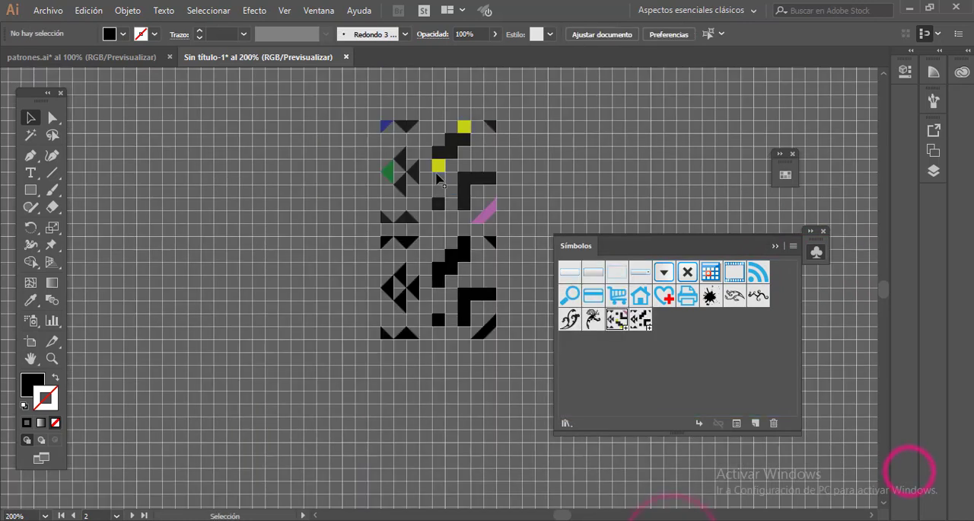
- Move the coloured reference symbol away from the new motif and clear the work area beside the motif
{"action": "left_click_drag", "start_coordinate": [437, 173], "coordinate": [206, 161]}
{"action": "left_click_drag", "start_coordinate": [636, 239], "coordinate": [720, 330]}
{"action": "left_click", "coordinate": [670, 261]}
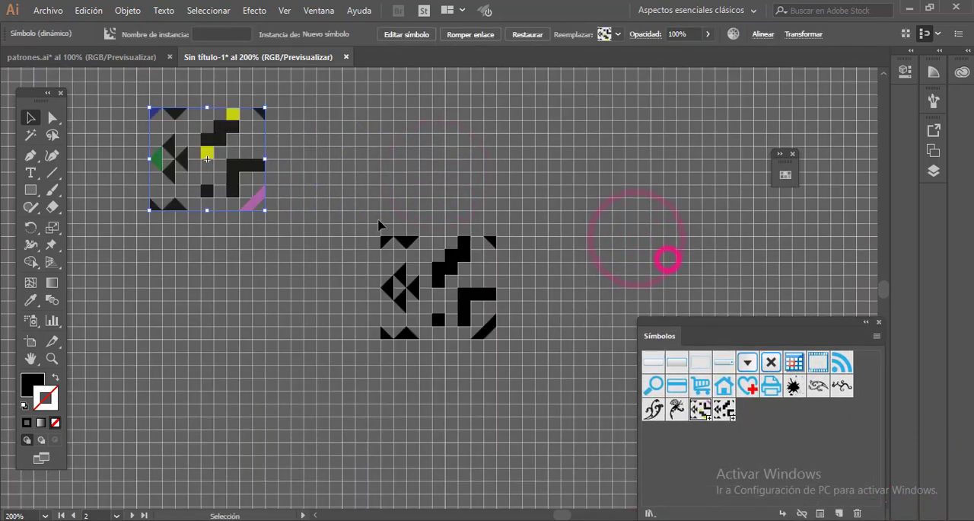
- Duplicate the new black symbol directly to its right and flip the copy horizontally
{"action": "left_click", "coordinate": [439, 290]}
{"action": "left_click_drag", "start_coordinate": [439, 287], "coordinate": [567, 300]}
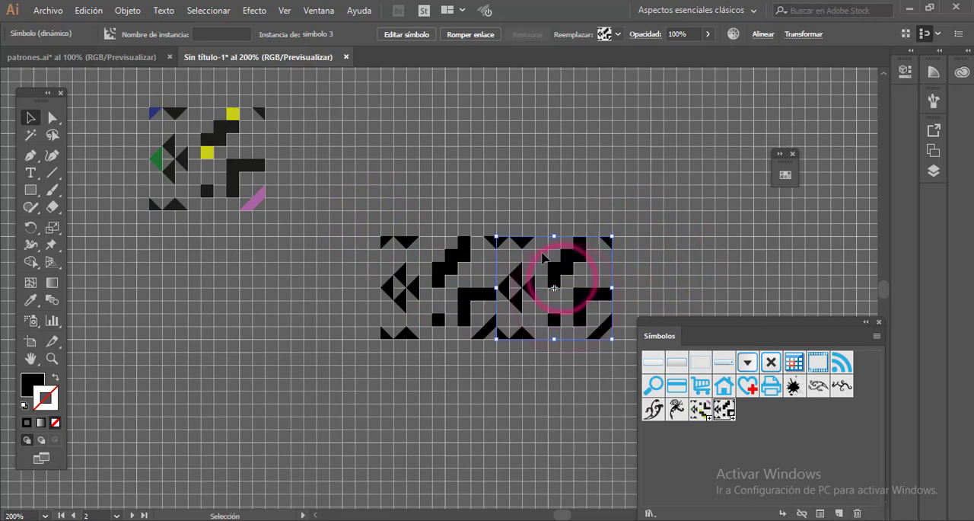
{"action": "left_click", "coordinate": [804, 33]}
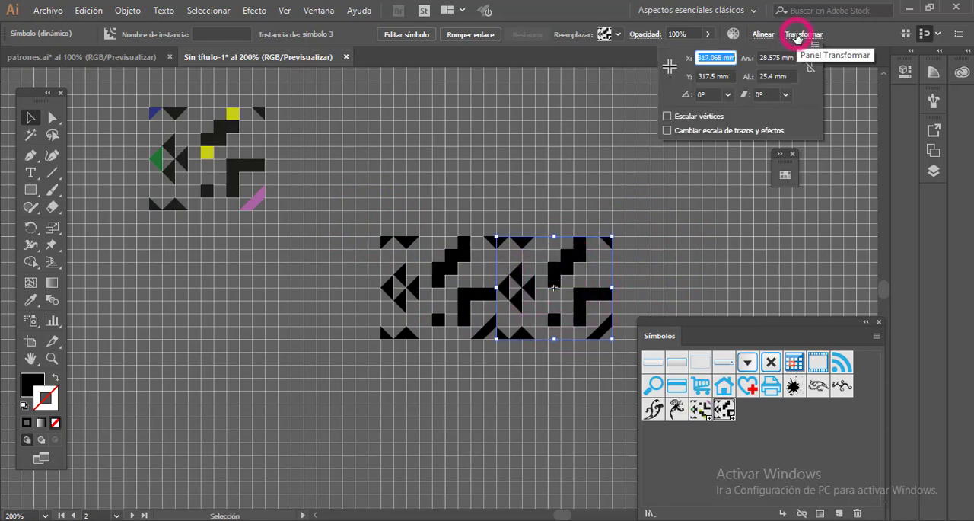
{"action": "left_click", "coordinate": [814, 45]}
{"action": "left_click", "coordinate": [693, 66]}
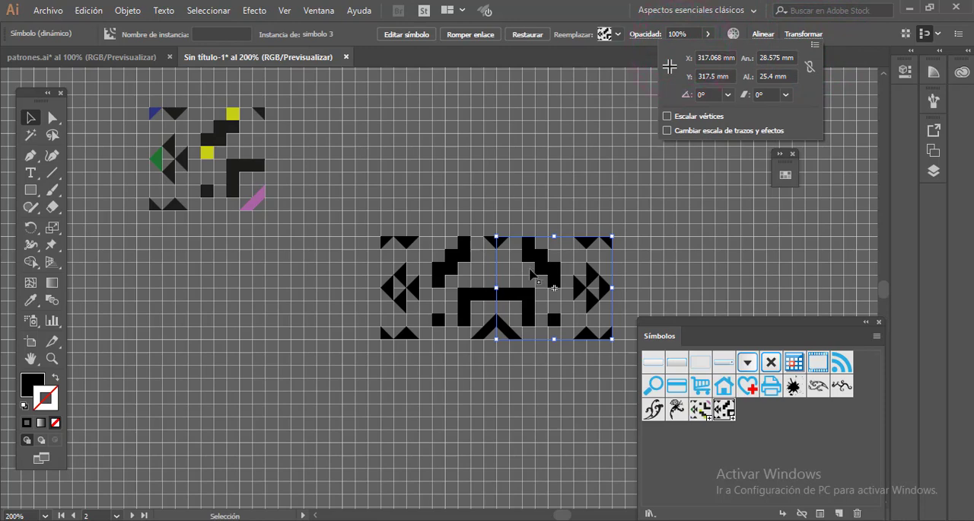
{"action": "left_click", "coordinate": [648, 255]}
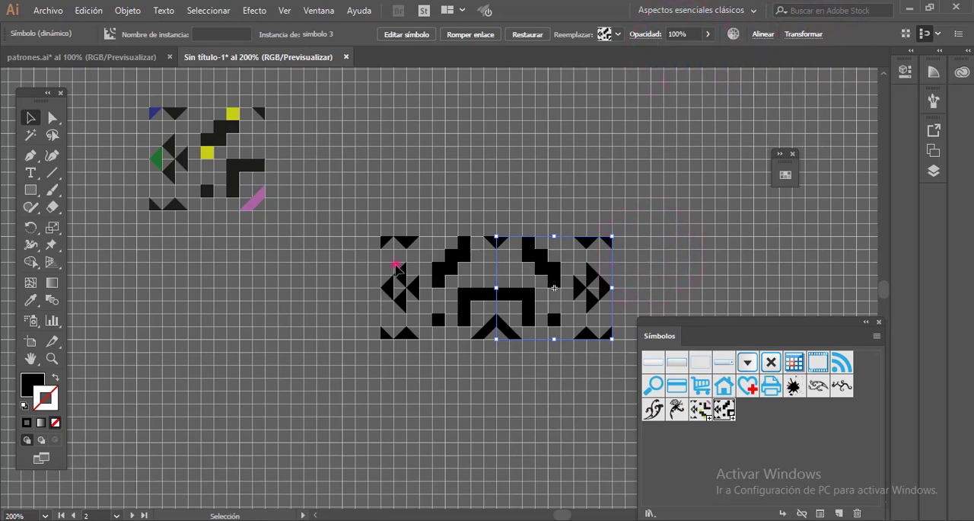
- Duplicate the mirrored pair of symbols, flip the copy vertically and place it directly below the original pair
{"action": "left_click", "coordinate": [396, 265]}
{"action": "left_click", "coordinate": [406, 276]}
{"action": "left_click_drag", "start_coordinate": [667, 278], "coordinate": [384, 325]}
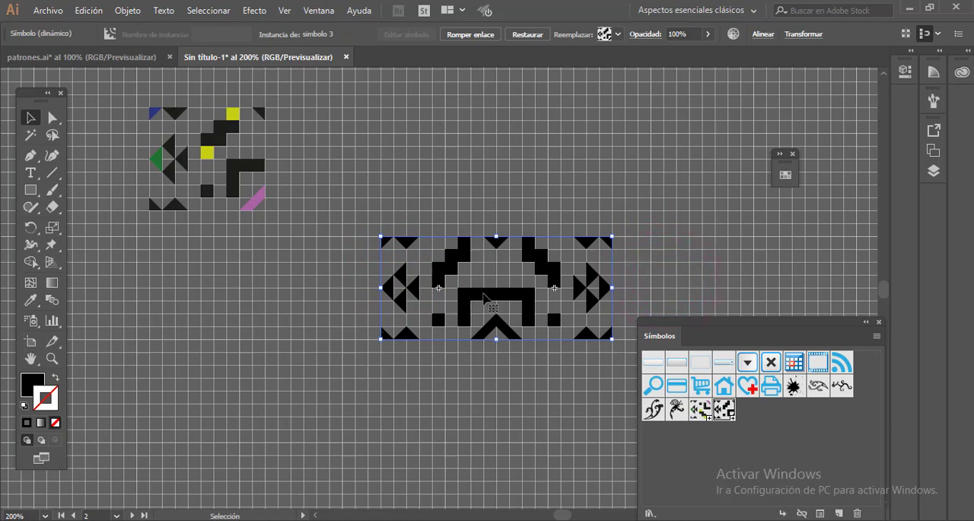
{"action": "left_click_drag", "start_coordinate": [485, 296], "coordinate": [488, 194]}
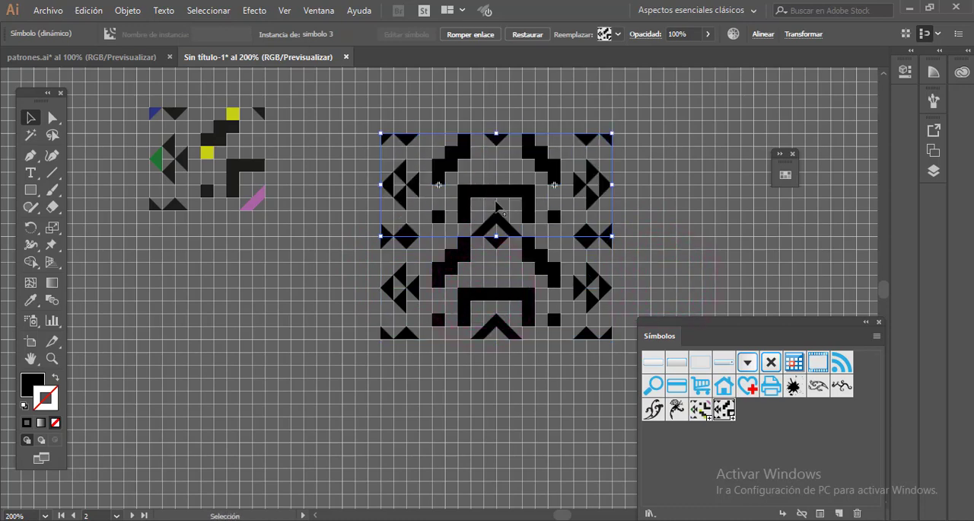
{"action": "left_click", "coordinate": [803, 34]}
{"action": "left_click", "coordinate": [814, 44]}
{"action": "left_click", "coordinate": [673, 76]}
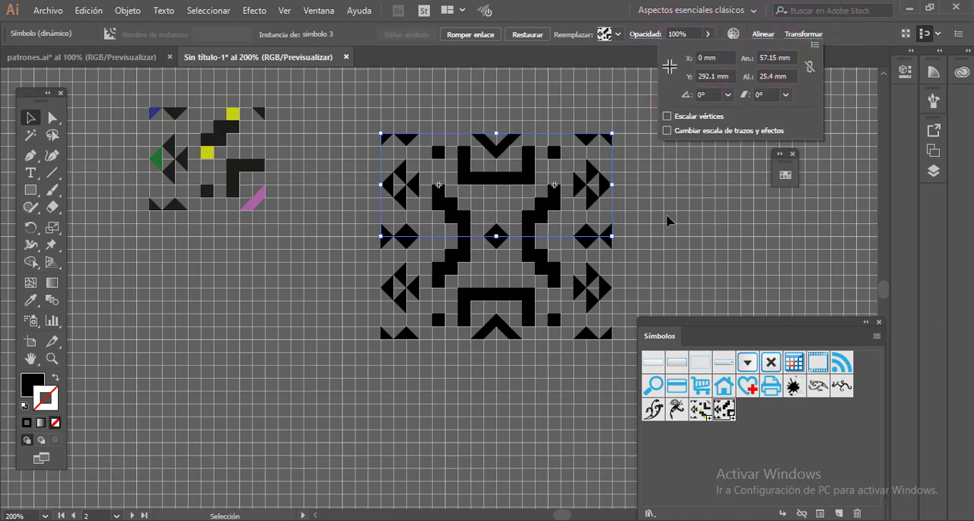
{"action": "left_click_drag", "start_coordinate": [499, 175], "coordinate": [430, 324]}
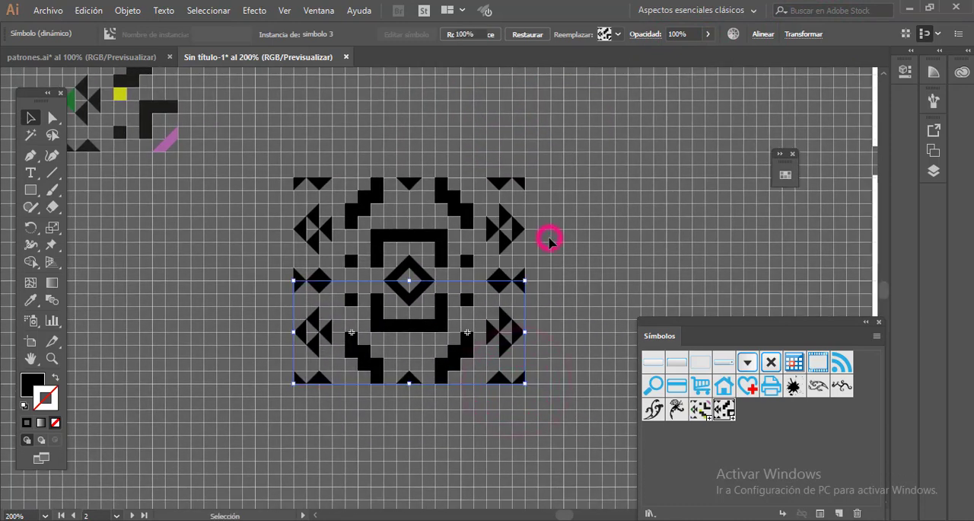
{"action": "left_click", "coordinate": [551, 241]}
- Open the symbol's definition for editing and fill the square at the lower end of the staircase with yellow
{"action": "double_click", "coordinate": [321, 285]}
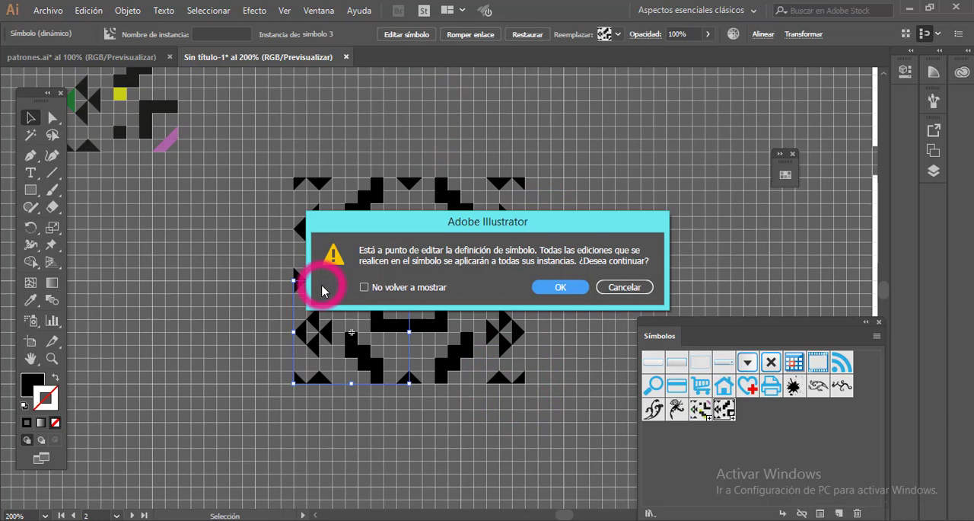
{"action": "left_click", "coordinate": [553, 288]}
{"action": "key", "text": "ctrl+plus"}
{"action": "left_click_drag", "start_coordinate": [343, 319], "coordinate": [332, 251]}
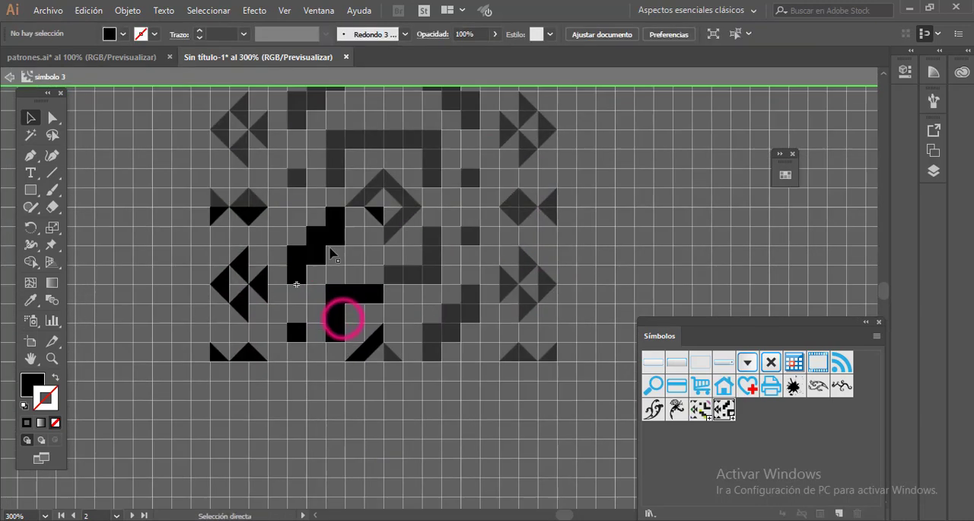
{"action": "key", "text": "ctrl+plus"}
{"action": "left_click", "coordinate": [241, 277]}
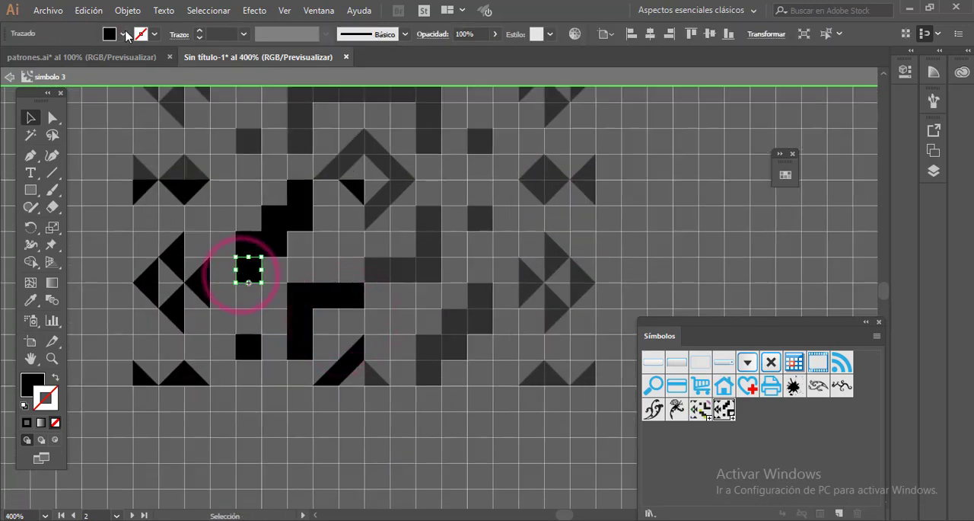
{"action": "left_click", "coordinate": [123, 34]}
{"action": "left_click", "coordinate": [60, 58]}
- Fill the diagonal band pink, the cluster's outer triangle purple, the lower square brown, the lower-left corner triangle green and the upper-right triangle cyan
{"action": "left_click", "coordinate": [350, 363]}
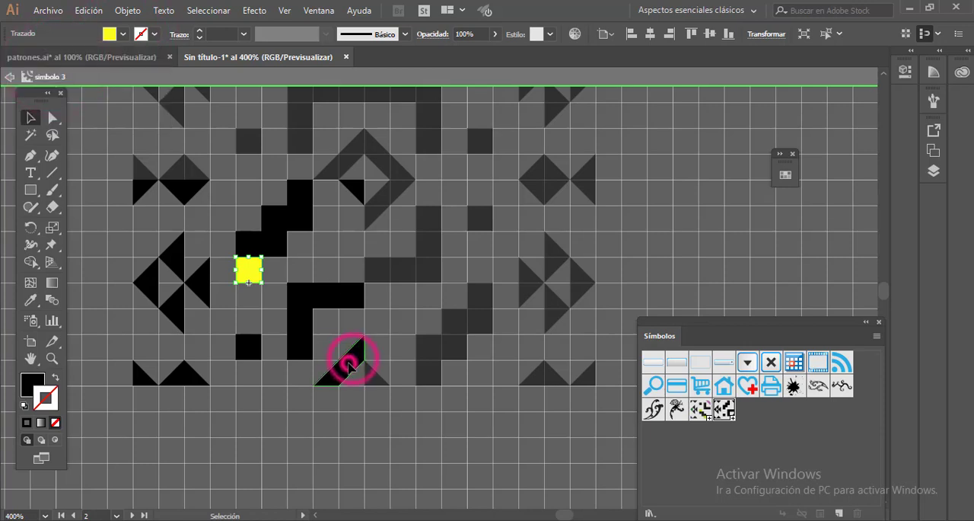
{"action": "left_click", "coordinate": [123, 33]}
{"action": "left_click", "coordinate": [60, 112]}
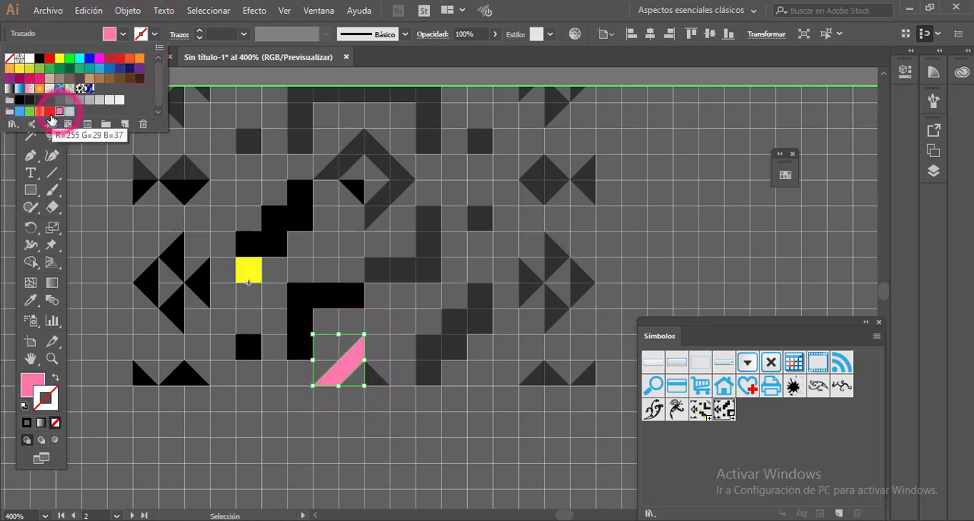
{"action": "left_click", "coordinate": [351, 193]}
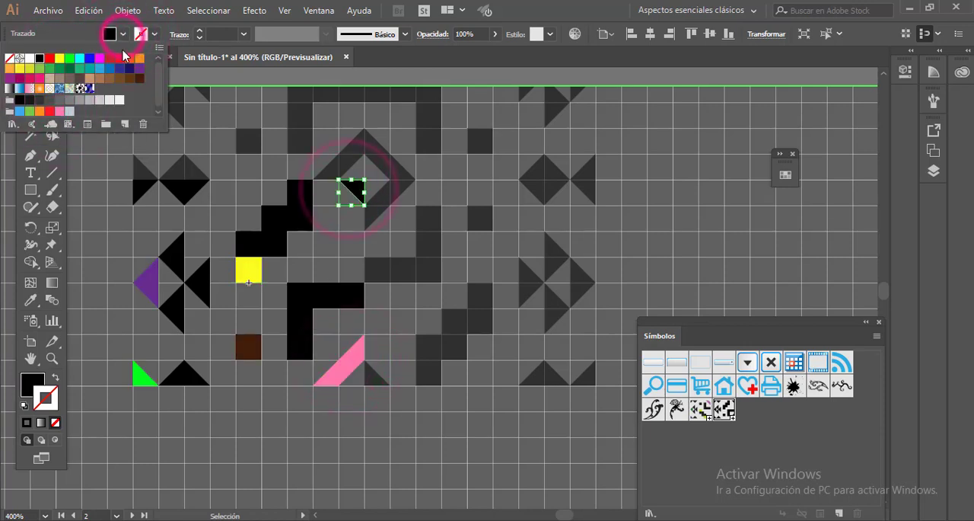
{"action": "left_click", "coordinate": [79, 61]}
- Fill the group of triangles at the symbol's upper-left corner with red and exit symbol editing
{"action": "left_click", "coordinate": [174, 196]}
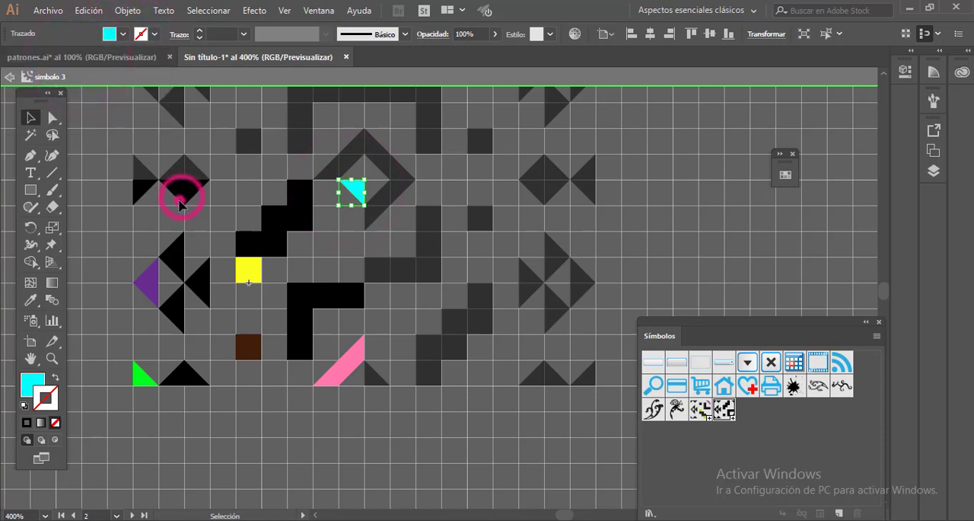
{"action": "left_click", "coordinate": [182, 191]}
{"action": "left_click", "coordinate": [122, 33]}
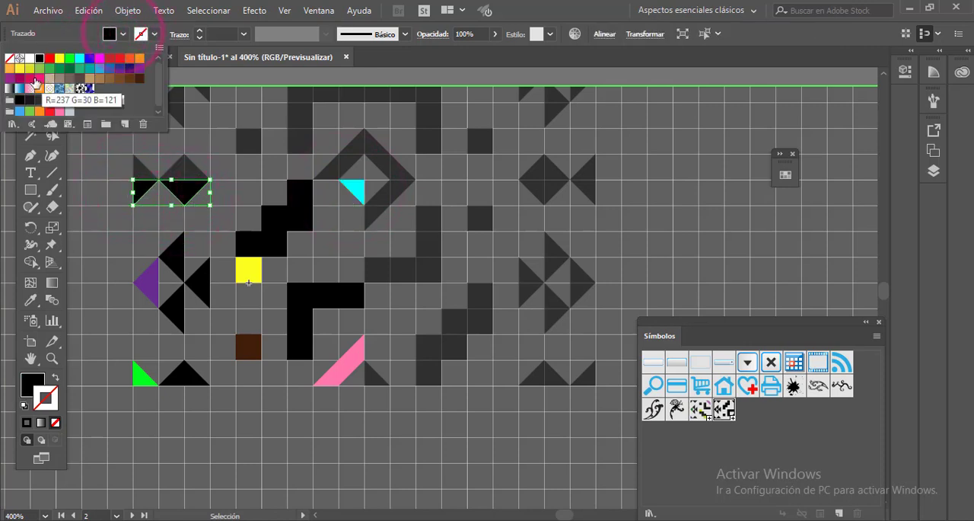
{"action": "left_click", "coordinate": [48, 114]}
{"action": "double_click", "coordinate": [196, 80]}
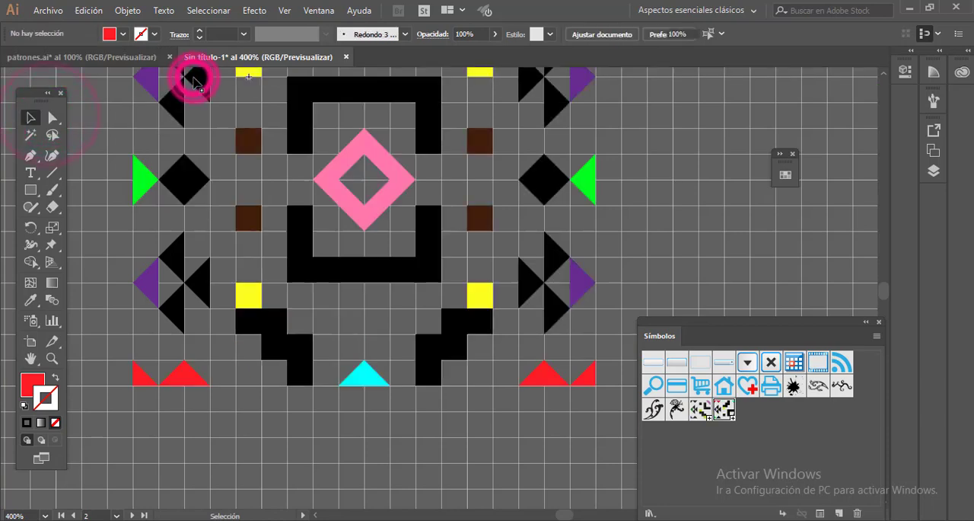
- Select all four instances of the recoloured symbol and add them to the swatches as a new pattern
{"action": "scroll", "coordinate": [457, 243], "scroll_direction": "down", "scroll_amount": 1}
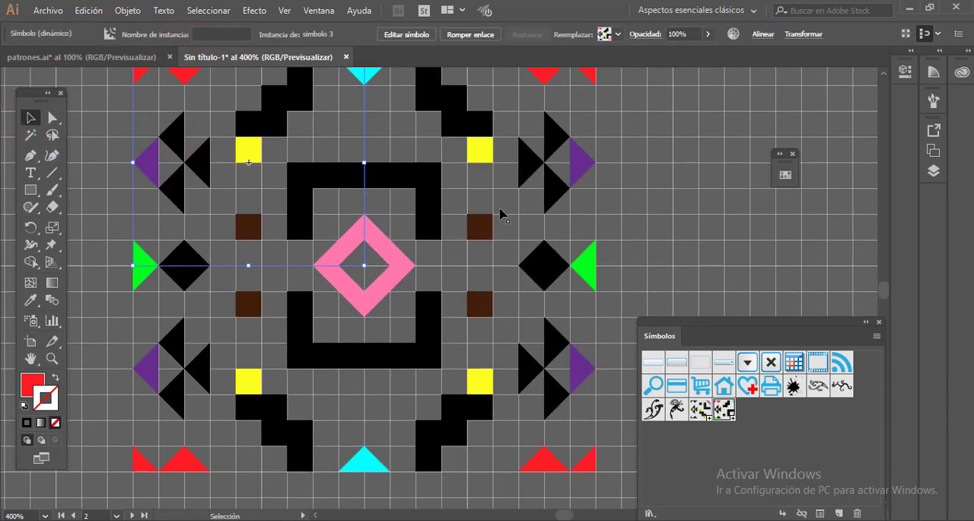
{"action": "scroll", "coordinate": [500, 211], "scroll_direction": "up", "scroll_amount": 2}
{"action": "left_click", "coordinate": [865, 322]}
{"action": "key", "text": "ctrl+minus"}
{"action": "left_click_drag", "start_coordinate": [570, 316], "coordinate": [458, 236]}
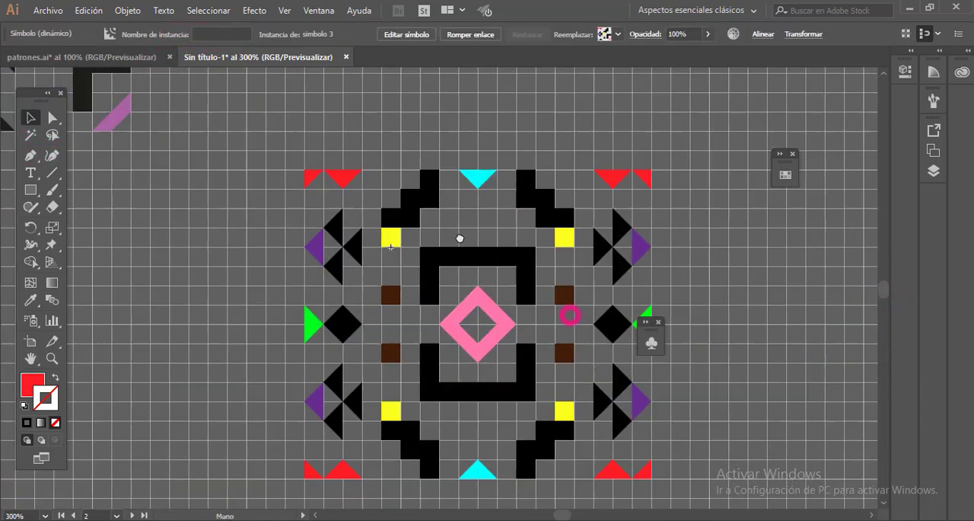
{"action": "left_click_drag", "start_coordinate": [210, 113], "coordinate": [616, 483]}
{"action": "left_click", "coordinate": [786, 175]}
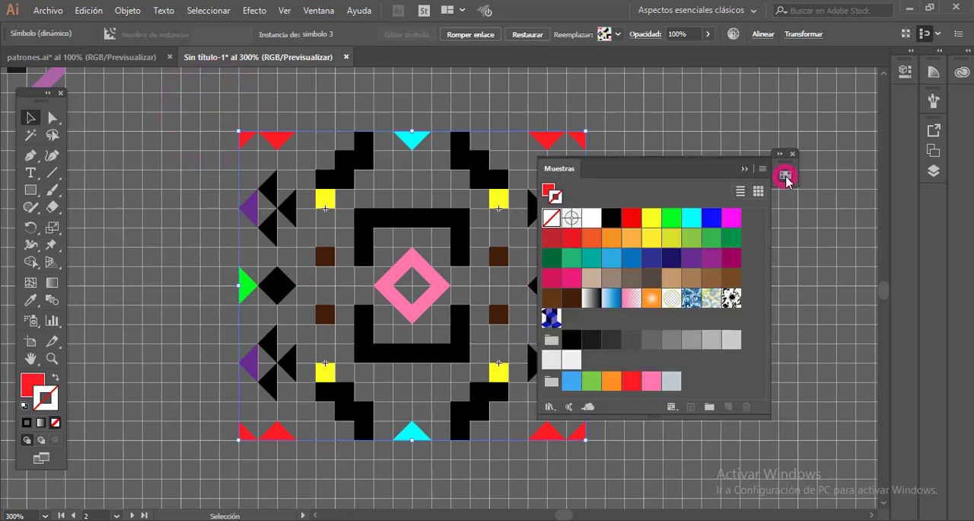
{"action": "left_click_drag", "start_coordinate": [694, 165], "coordinate": [766, 138]}
{"action": "left_click_drag", "start_coordinate": [464, 226], "coordinate": [812, 282]}
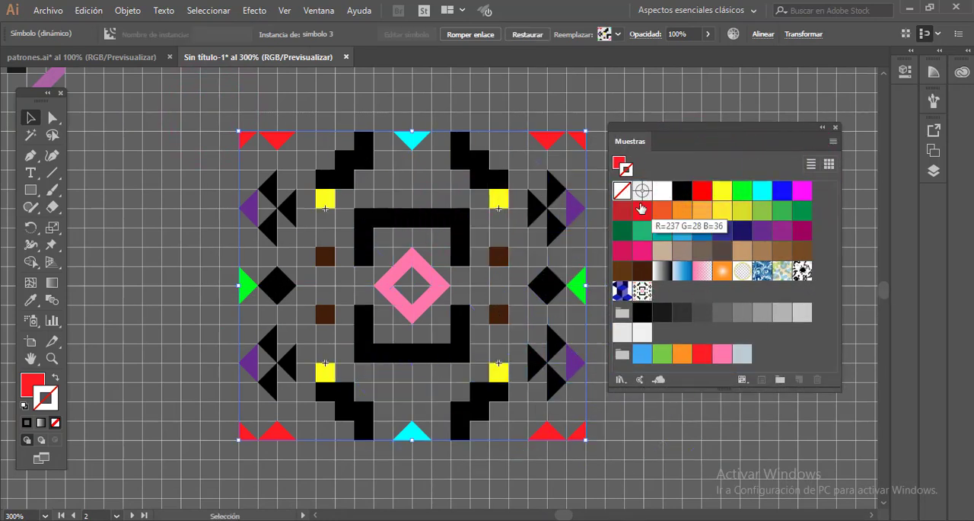
- Bring the blank third artboard into view and hide the document grid
{"action": "key", "text": "ctrl+minus"}
{"action": "key", "text": "ctrl+minus"}
{"action": "key", "text": "space"}
{"action": "left_click_drag", "start_coordinate": [489, 259], "coordinate": [167, 233]}
{"action": "left_click_drag", "start_coordinate": [439, 320], "coordinate": [129, 206]}
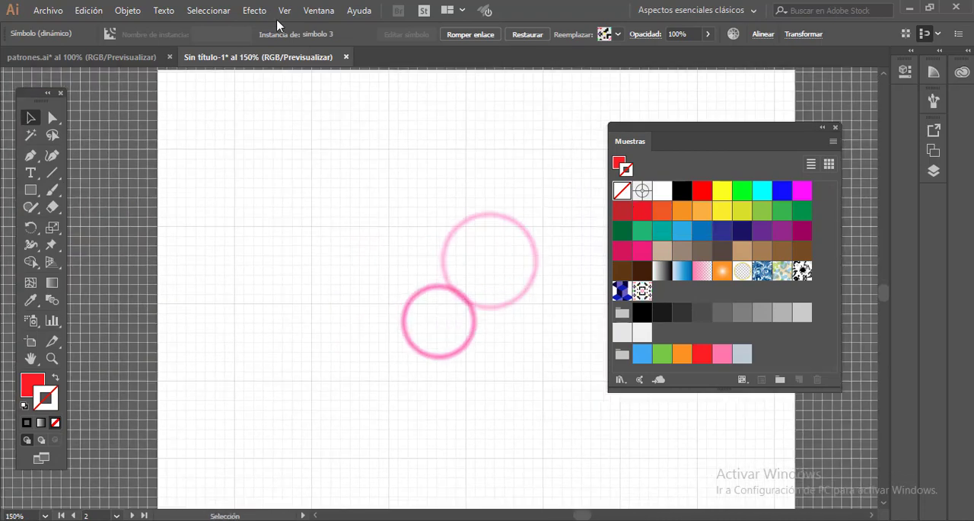
{"action": "left_click", "coordinate": [287, 14]}
{"action": "left_click", "coordinate": [344, 485]}
- Draw a large rectangle on the blank artboard and fill it with the new geometric pattern swatch
{"action": "left_click", "coordinate": [31, 190]}
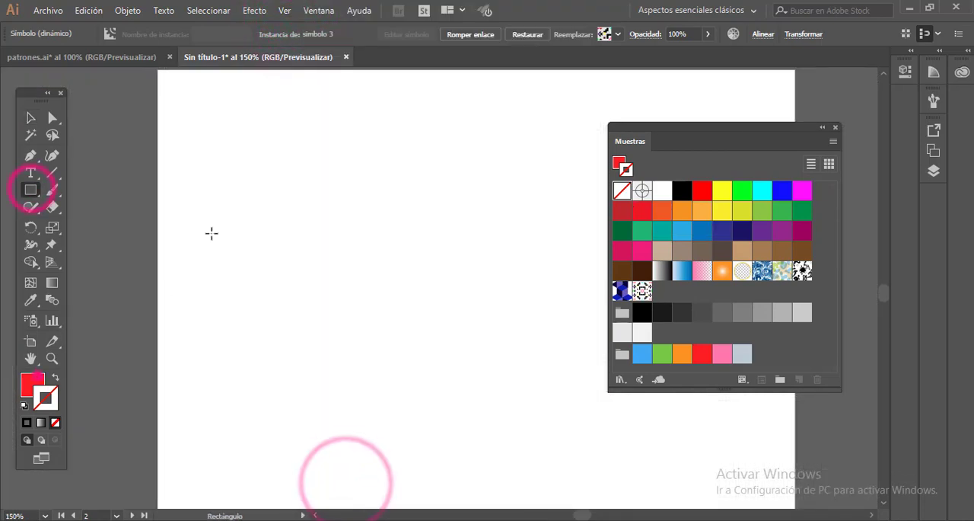
{"action": "left_click", "coordinate": [32, 385]}
{"action": "mouse_move", "coordinate": [196, 98]}
{"action": "left_mouse_down"}
{"action": "mouse_move", "coordinate": [642, 502]}
{"action": "mouse_move", "coordinate": [659, 504]}
{"action": "left_mouse_up"}
{"action": "left_click", "coordinate": [623, 276]}
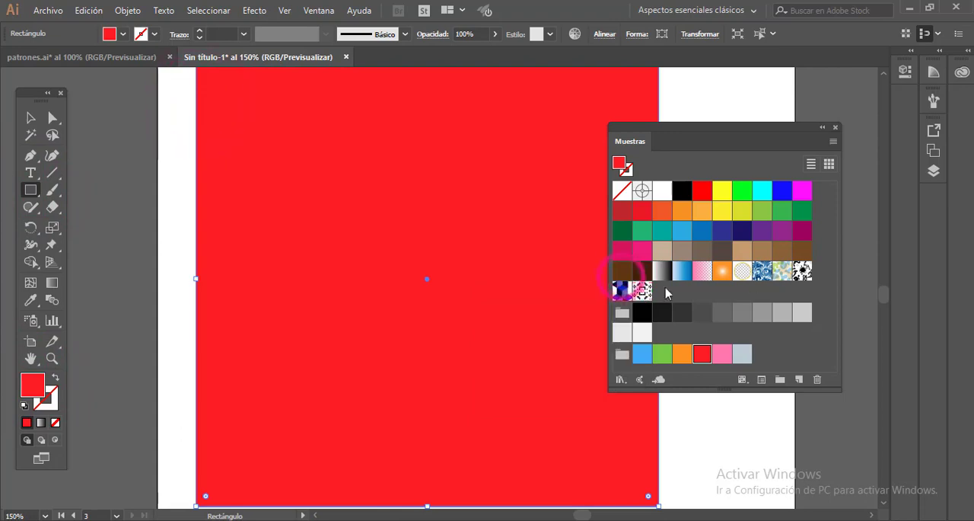
{"action": "left_click", "coordinate": [641, 290]}
{"action": "key", "text": "ctrl+minus"}
{"action": "left_click", "coordinate": [30, 116]}
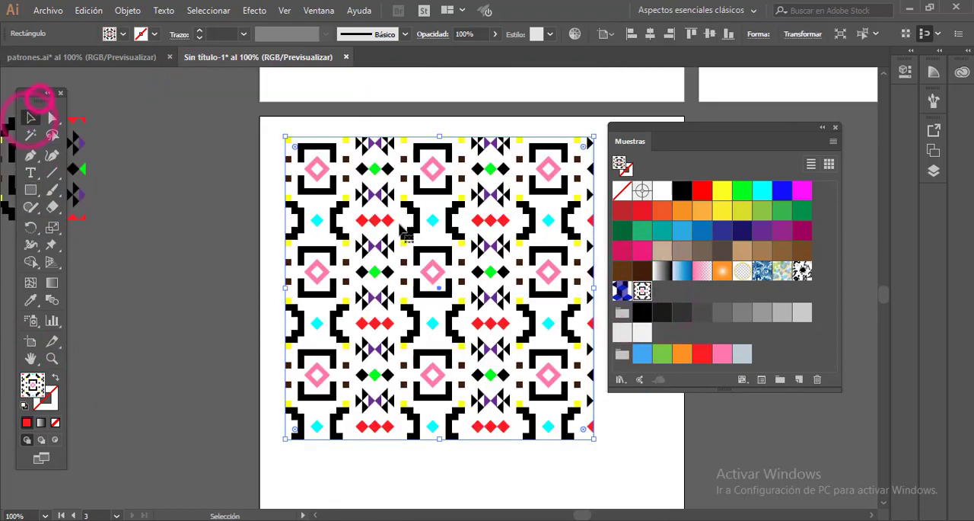
- Enlarge the patterned rectangle from its lower-right corner so it covers most of the artboard
{"action": "key", "text": "space"}
{"action": "left_click_drag", "start_coordinate": [443, 221], "coordinate": [326, 206]}
{"action": "left_click_drag", "start_coordinate": [477, 423], "coordinate": [510, 488]}
{"action": "key", "text": "space"}
{"action": "left_click_drag", "start_coordinate": [369, 237], "coordinate": [358, 300]}
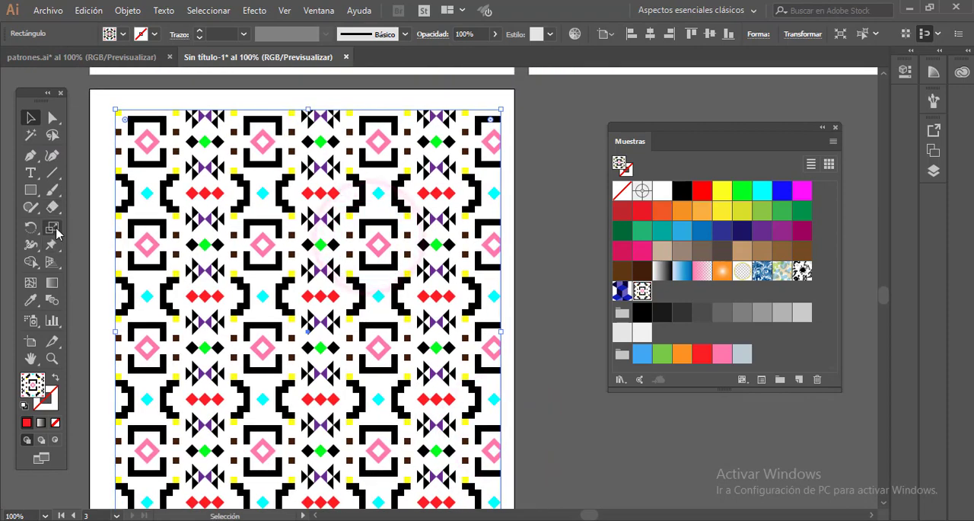
- Scale only the rectangle's pattern uniformly to 55%, leaving object transformation off, and deselect the rectangle
{"action": "double_click", "coordinate": [51, 226]}
{"action": "left_click", "coordinate": [473, 317]}
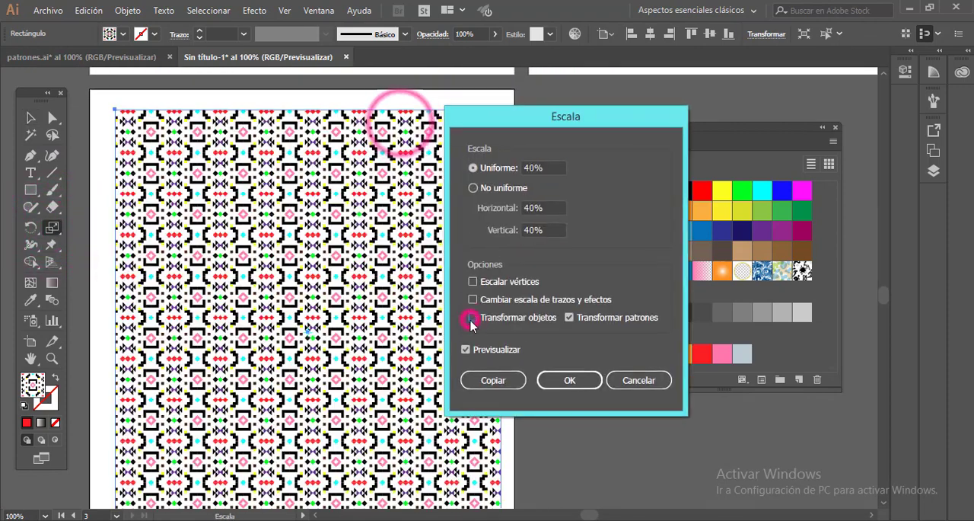
{"action": "left_click", "coordinate": [552, 167]}
{"action": "key", "text": "Tab"}
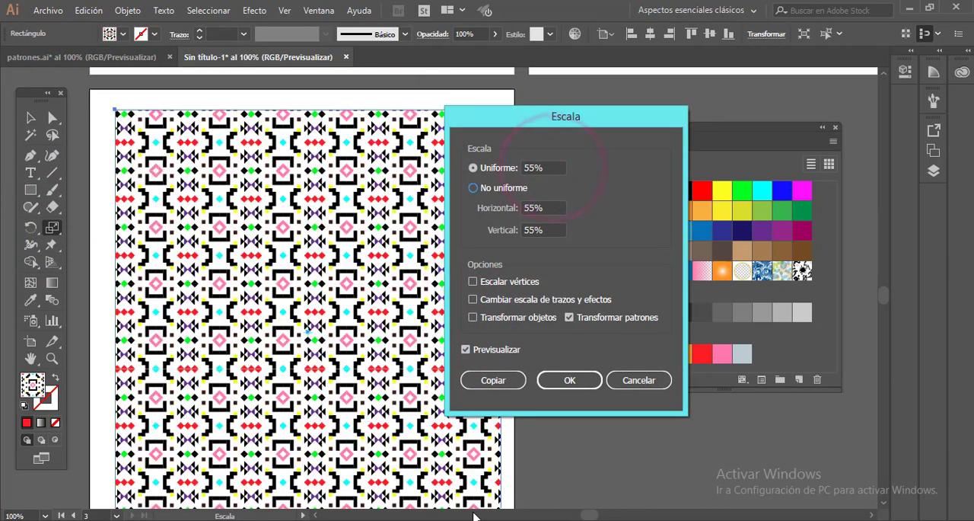
{"action": "left_click", "coordinate": [569, 380]}
{"action": "key", "text": "v"}
{"action": "left_click", "coordinate": [576, 239]}
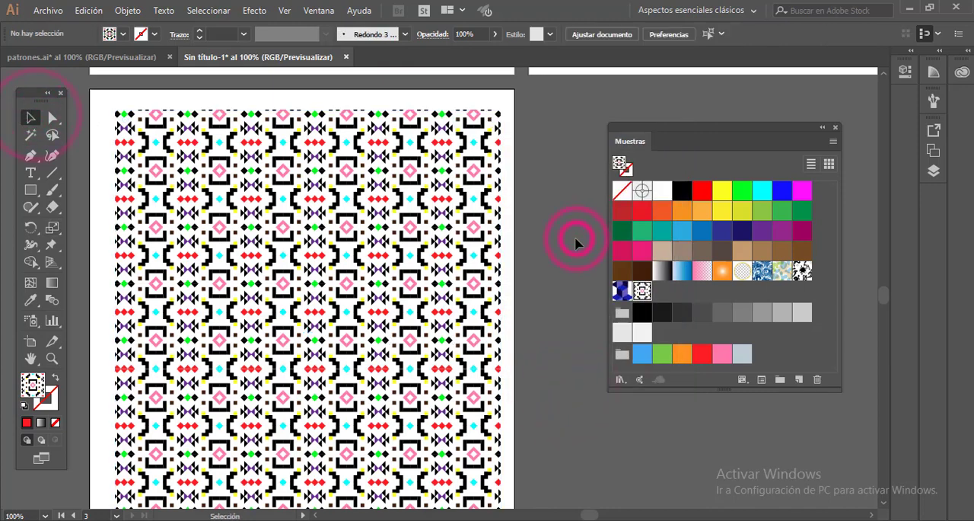
- Look over the patterns on the other artboards
{"action": "left_click_drag", "start_coordinate": [341, 283], "coordinate": [289, 243]}
{"action": "left_click_drag", "start_coordinate": [367, 228], "coordinate": [346, 334]}
{"action": "left_click_drag", "start_coordinate": [389, 157], "coordinate": [303, 396]}
{"action": "left_click_drag", "start_coordinate": [315, 244], "coordinate": [262, 416]}
{"action": "left_click_drag", "start_coordinate": [273, 278], "coordinate": [388, 375]}
{"action": "left_click_drag", "start_coordinate": [343, 337], "coordinate": [345, 260]}
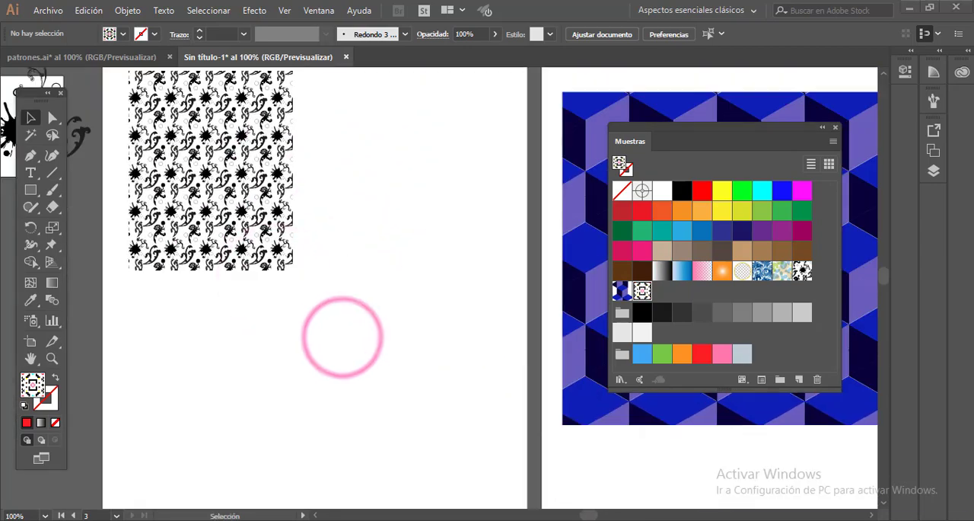